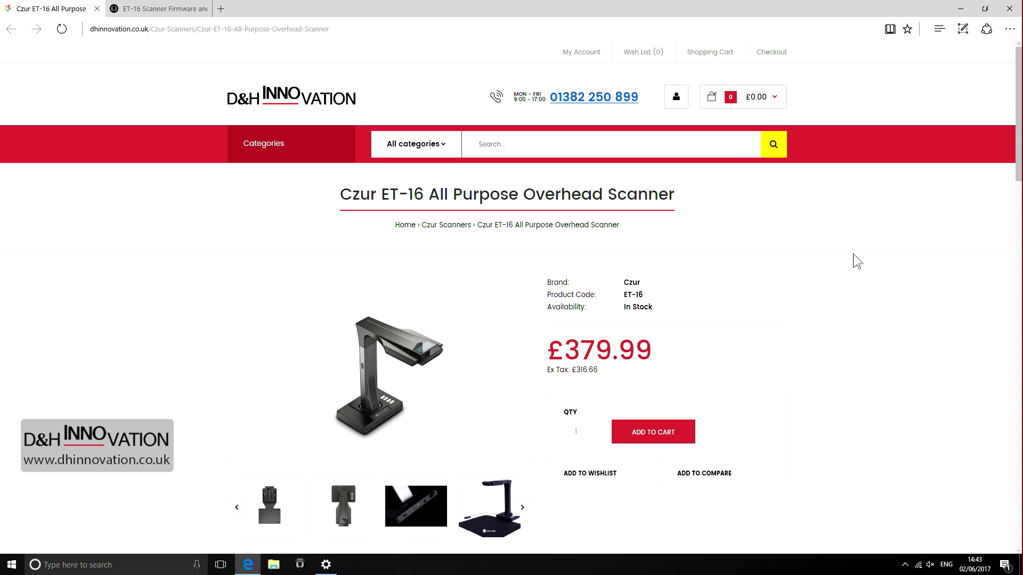
# Step: Look over the ET-16 product page and the Windows software requirements on the ET-16 downloads page
pyautogui.scroll(-2, 852, 254)
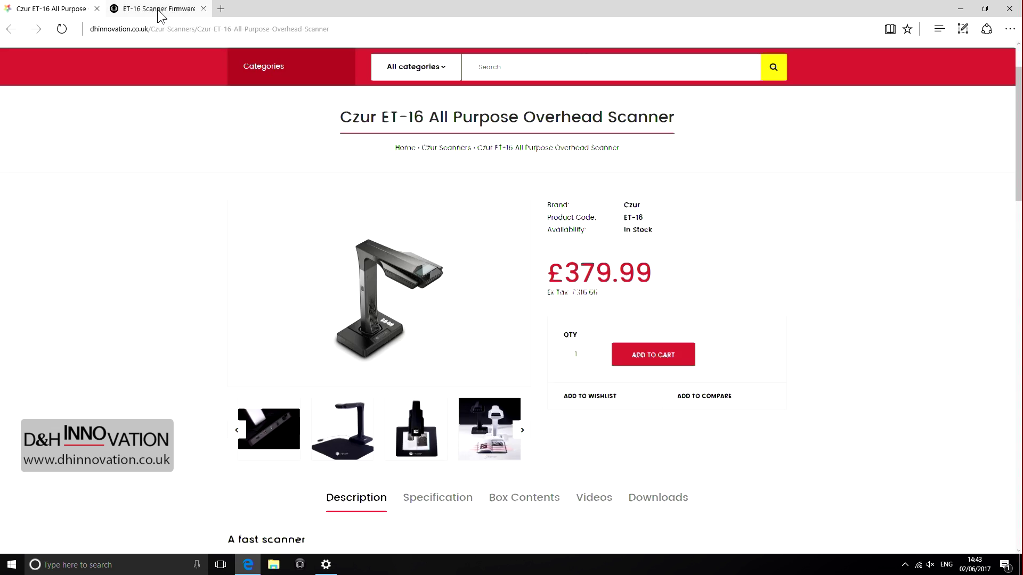
pyautogui.click(159, 9)
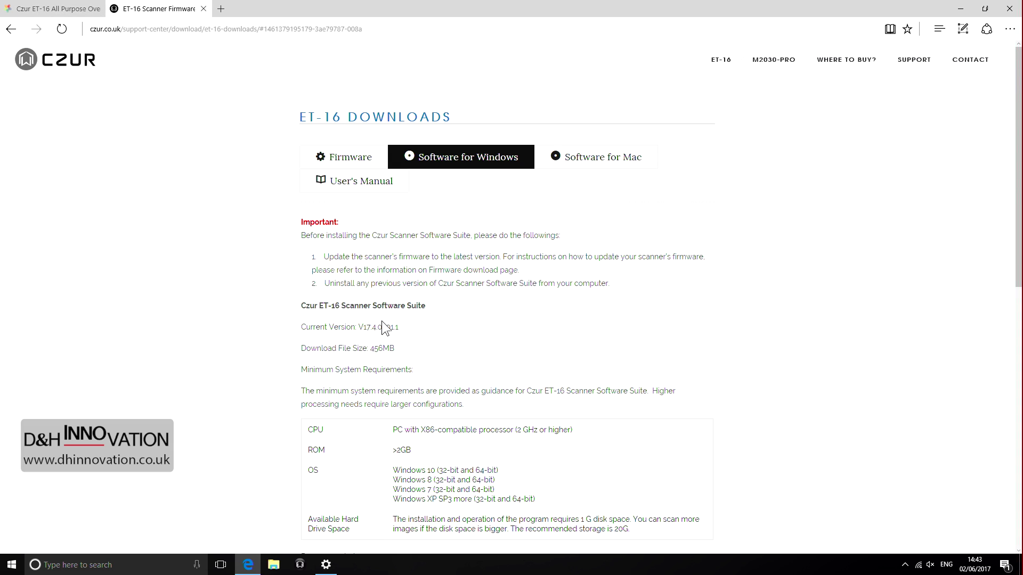
pyautogui.moveTo(386, 330); pyautogui.dragTo(410, 330)
pyautogui.scroll(-3, 413, 328)
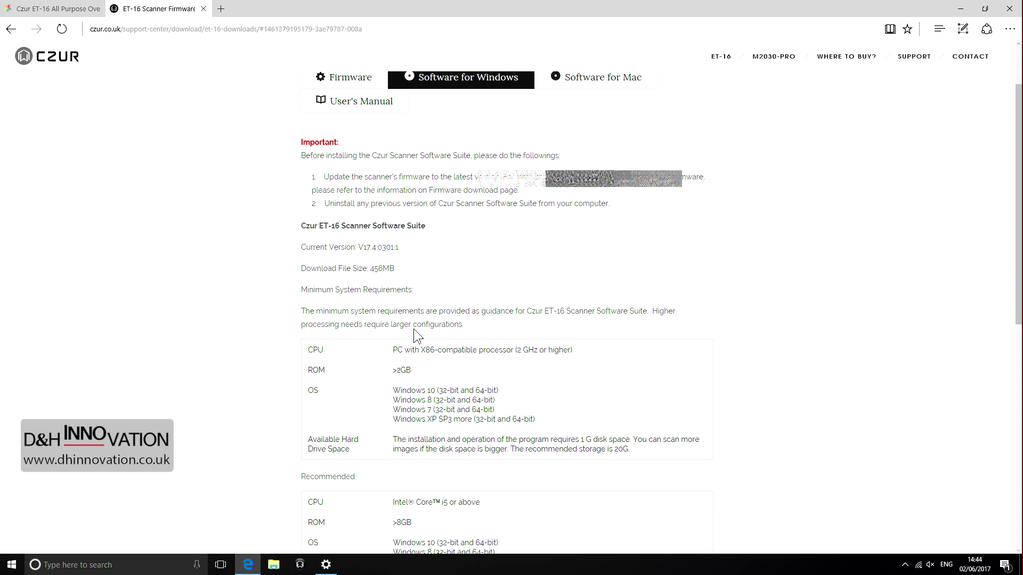
# Step: Launch the CZUR scanner program, allow it to make changes to the device, and enter its Scanner functions
pyautogui.click(300, 565)
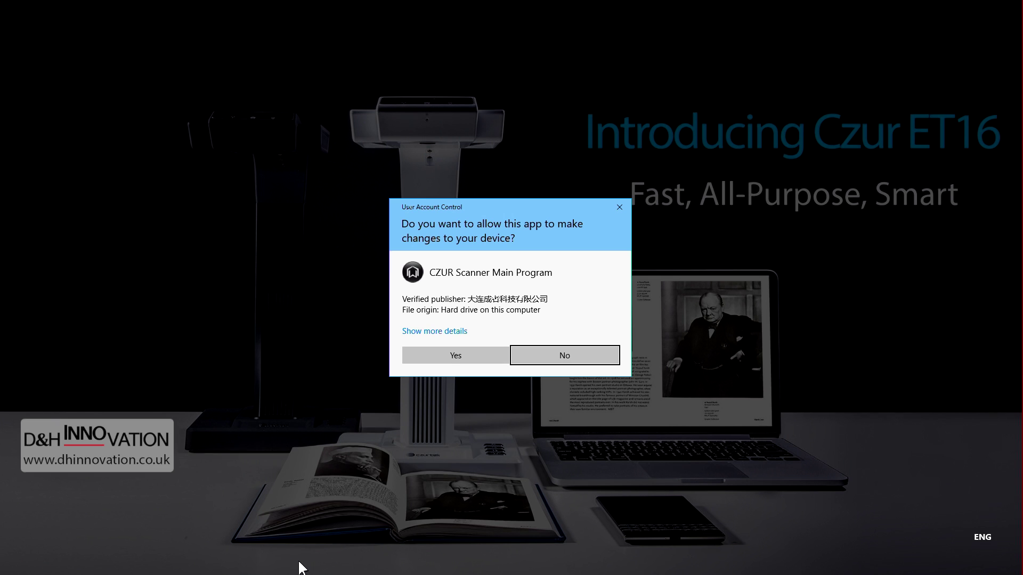
pyautogui.click(445, 355)
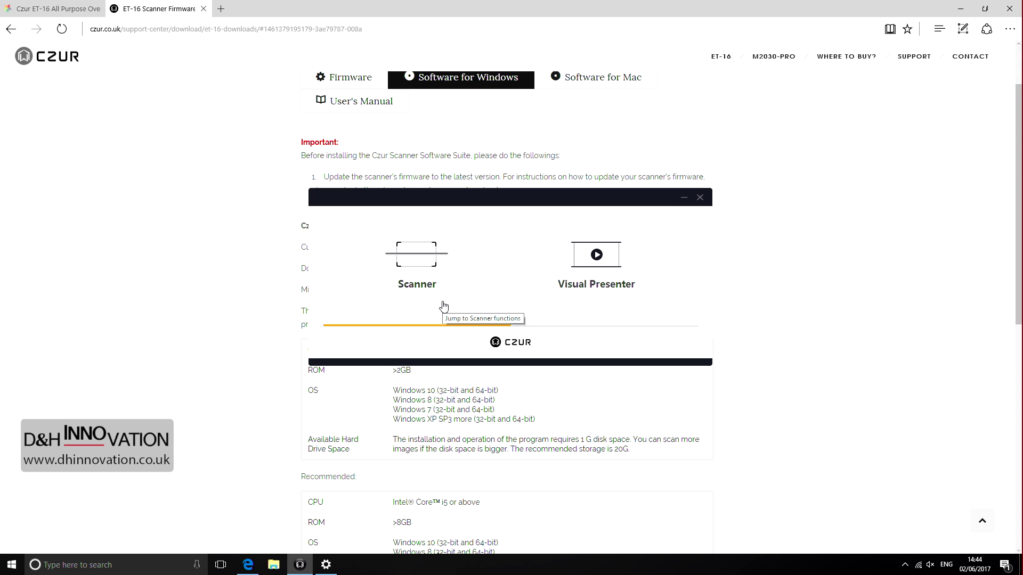
pyautogui.click(416, 271)
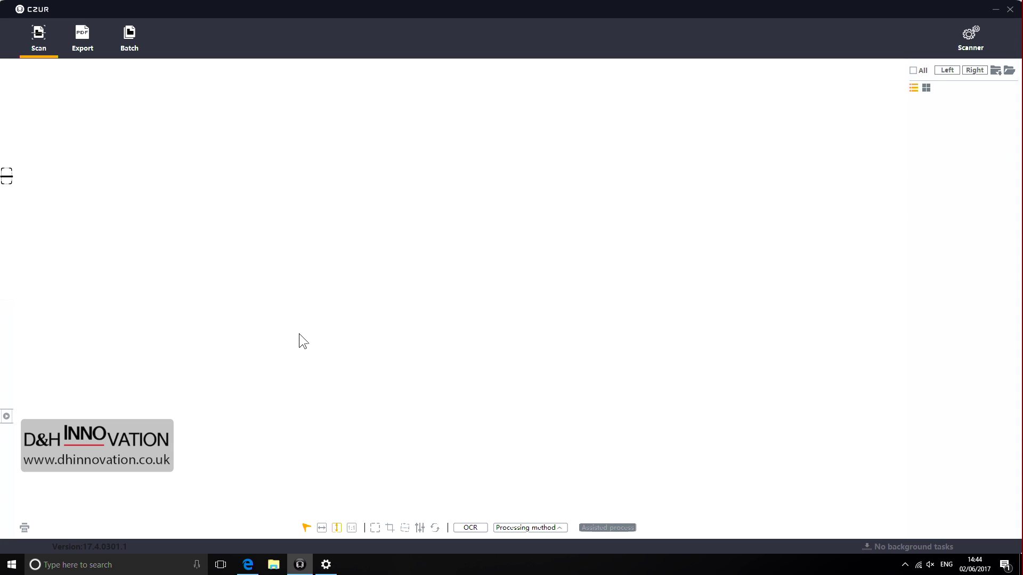
# Step: Check the software version, firmware version and available interface languages in the system settings
pyautogui.click(976, 47)
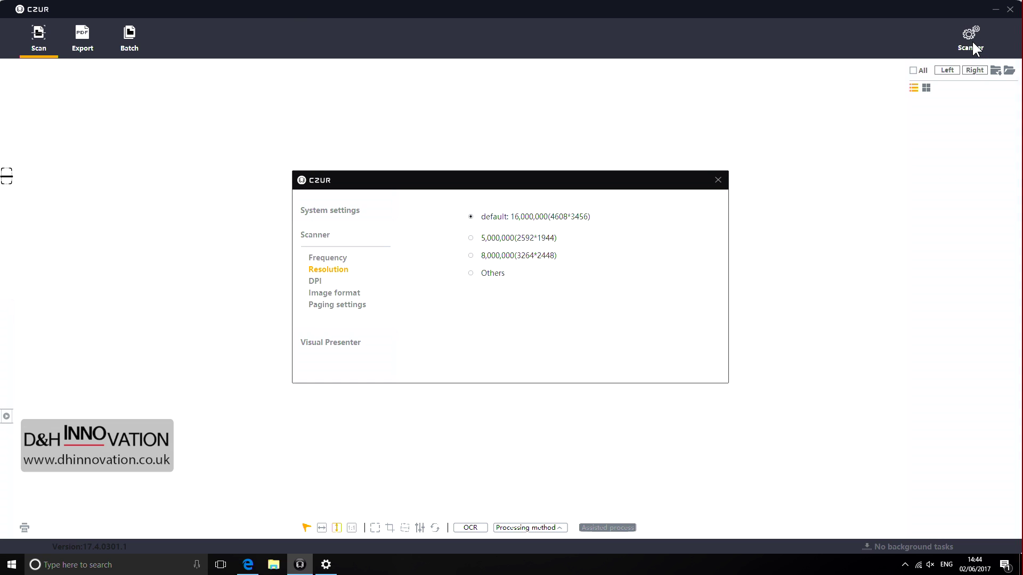
pyautogui.click(353, 217)
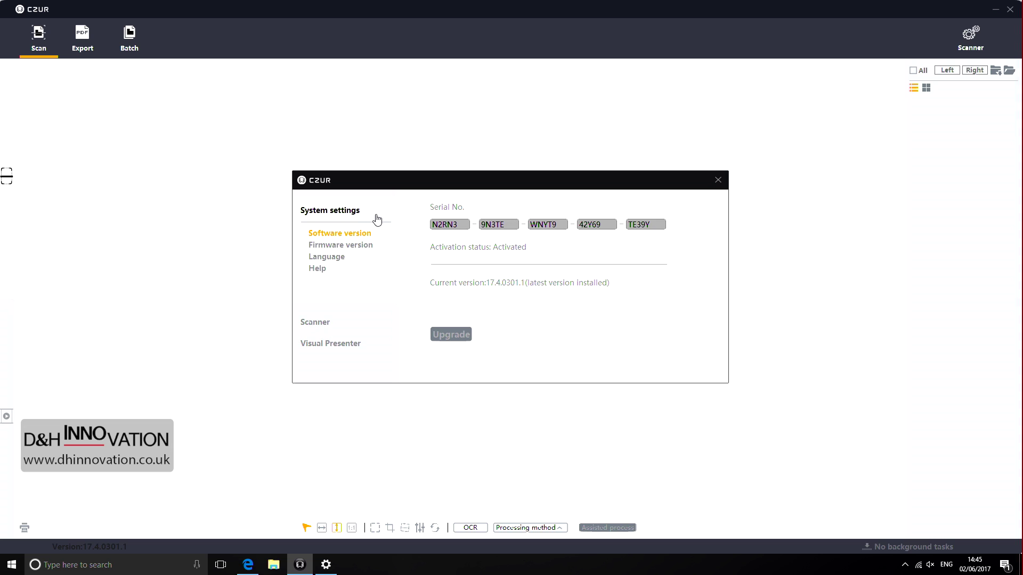
pyautogui.click(360, 255)
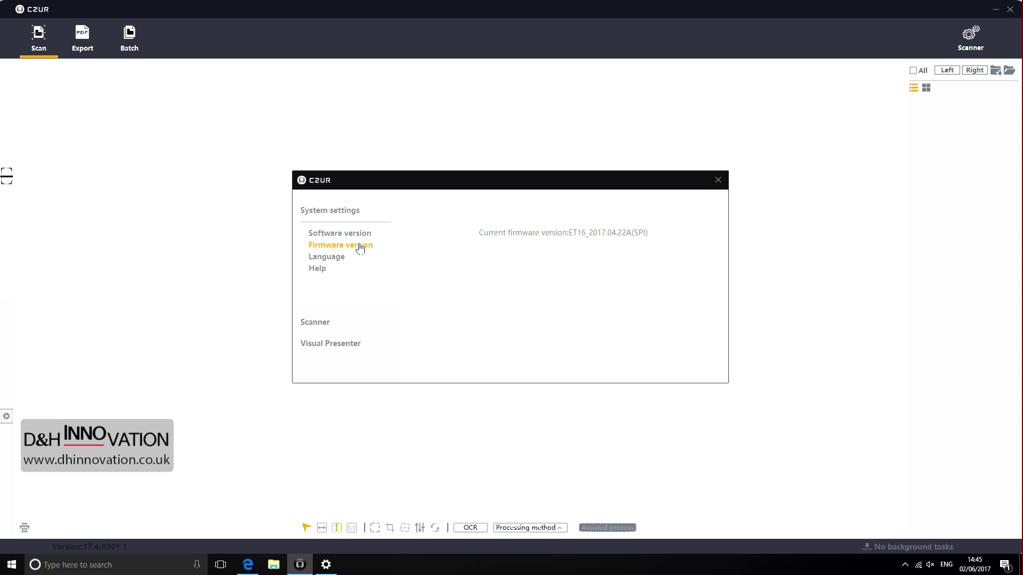
pyautogui.click(358, 234)
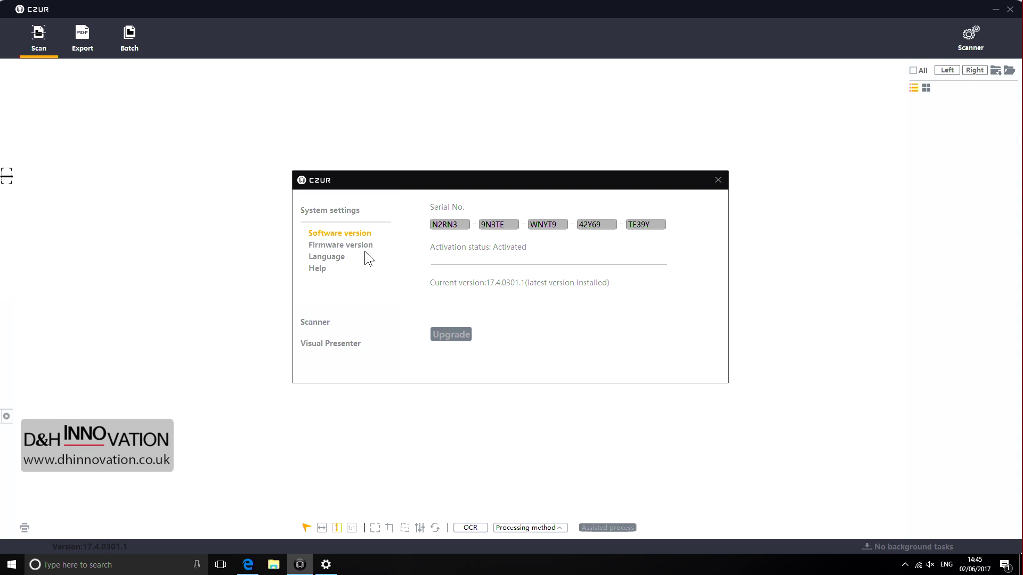
pyautogui.click(332, 261)
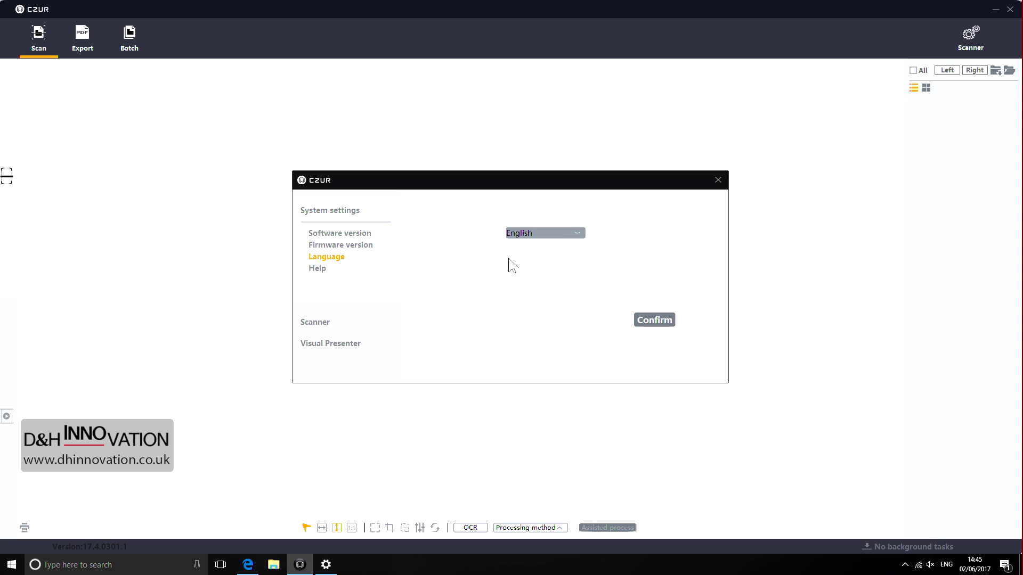
pyautogui.click(567, 233)
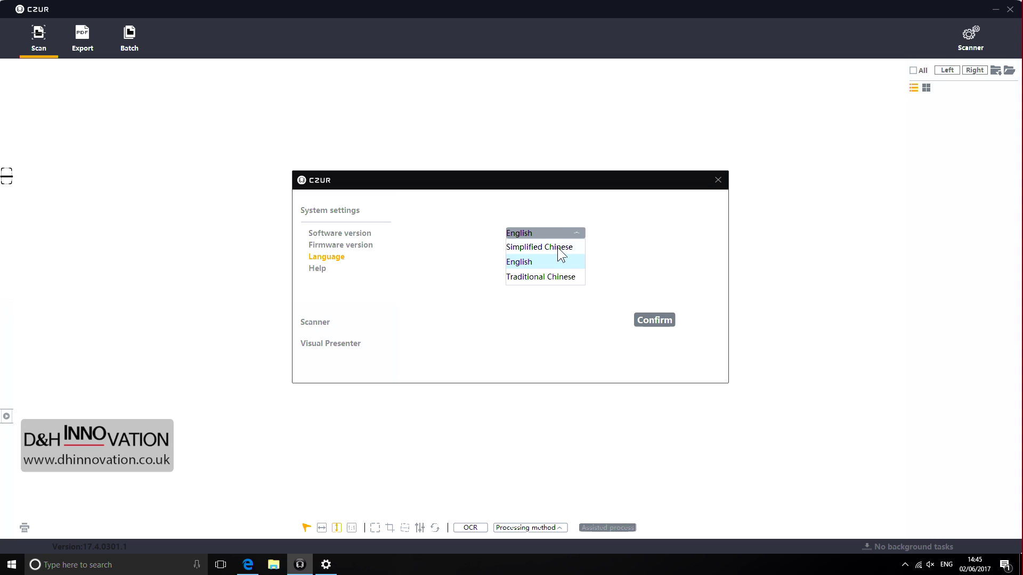
pyautogui.click(341, 274)
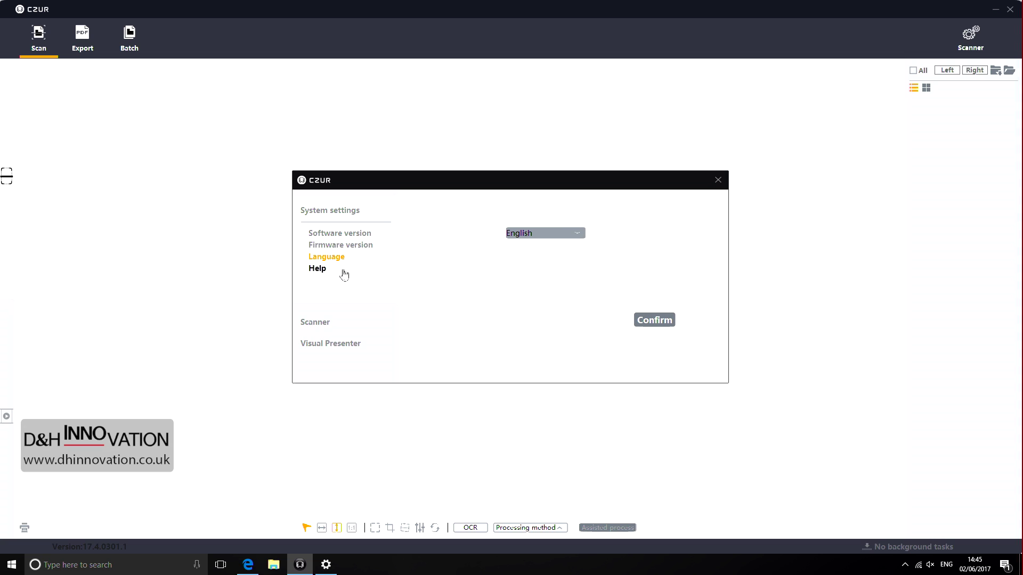
# Step: Open the online technical support site from the Help settings and view the ET Series support downloads
pyautogui.click(322, 273)
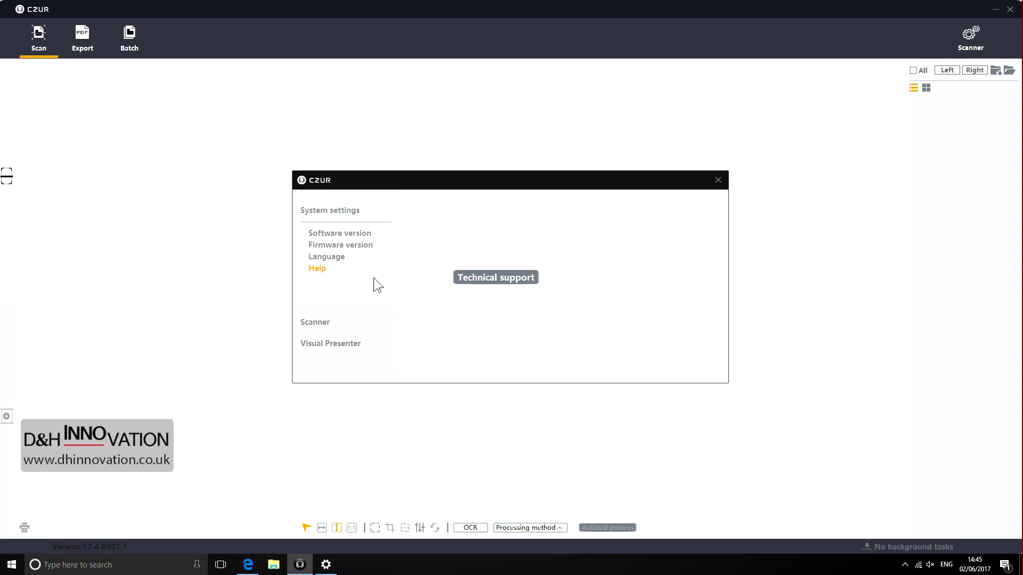
pyautogui.click(471, 279)
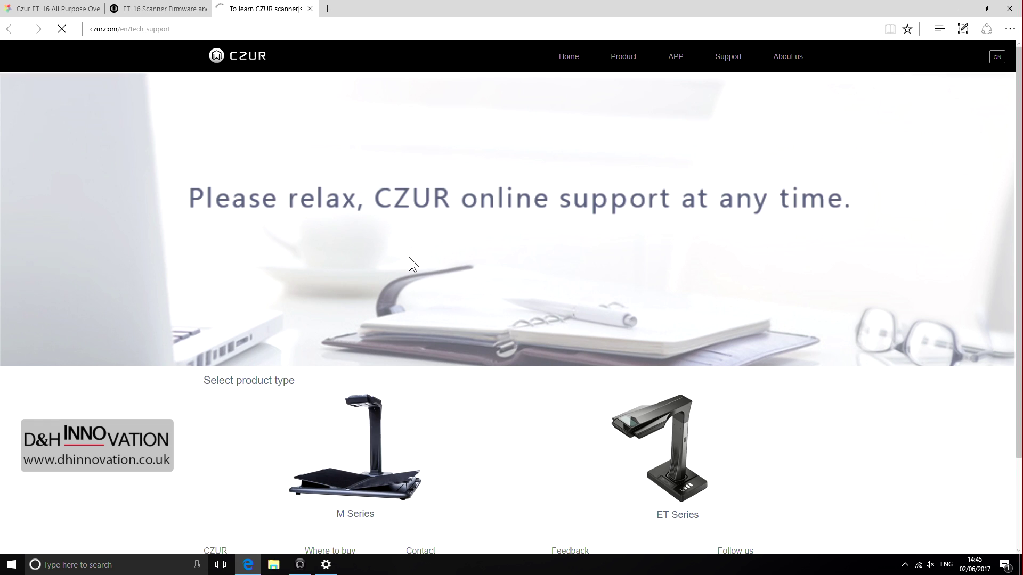
pyautogui.click(655, 449)
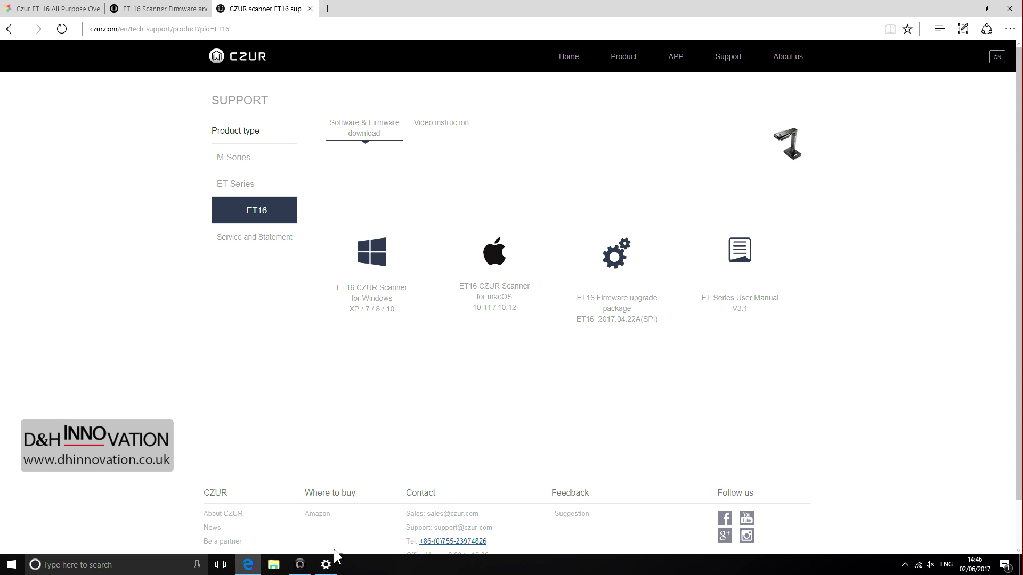
# Step: Return to the CZUR program and review the scanner frequency and resolution settings, trying Others before restoring the default 16,000,000 (4608*3456)
pyautogui.click(301, 566)
pyautogui.click(315, 329)
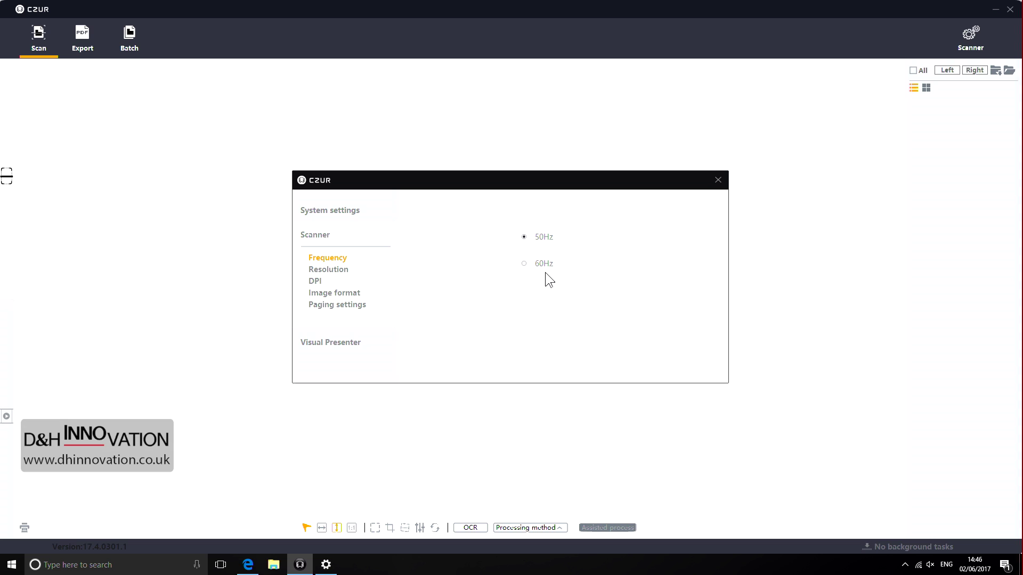
pyautogui.click(348, 272)
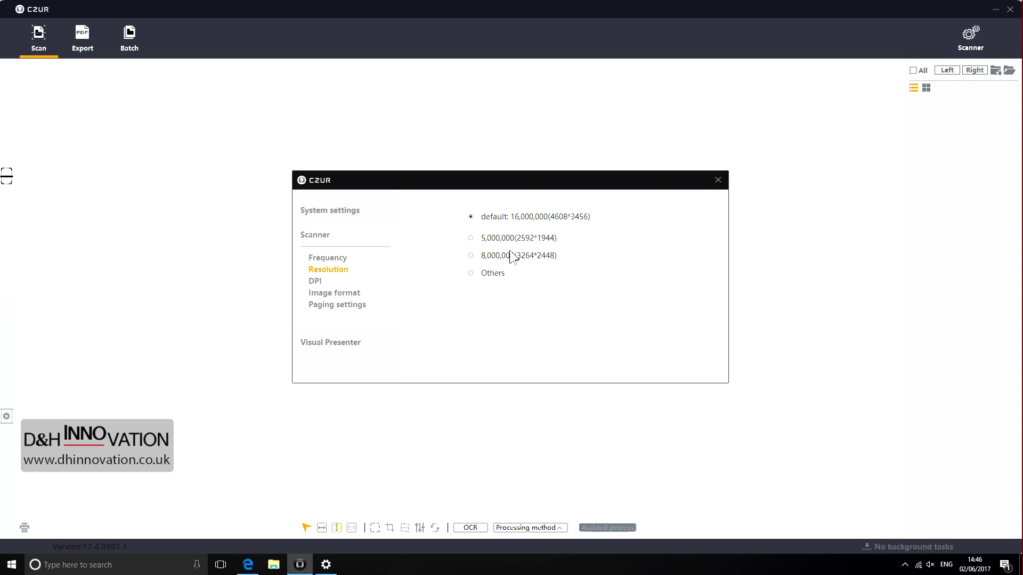
pyautogui.click(477, 277)
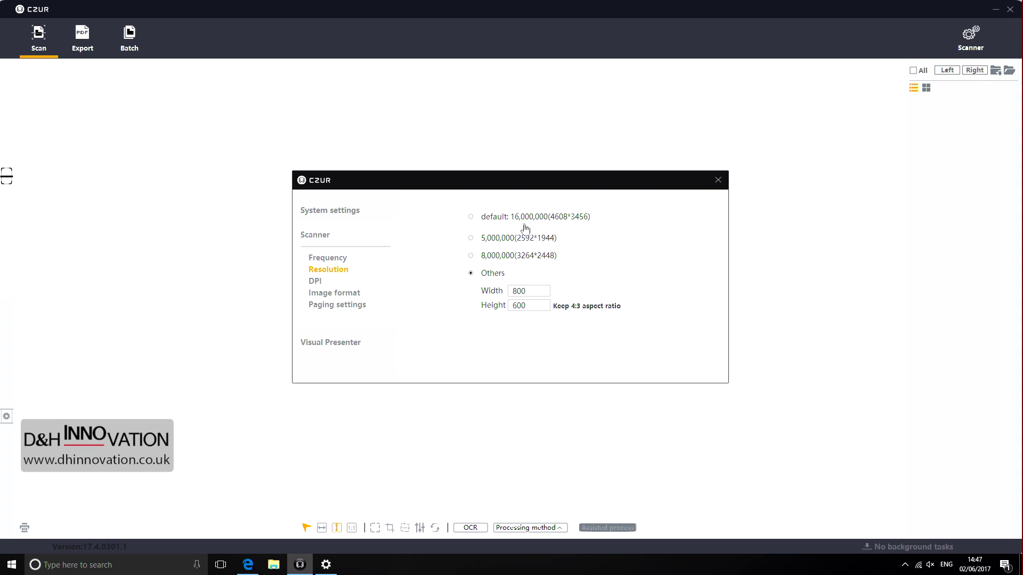
pyautogui.click(472, 217)
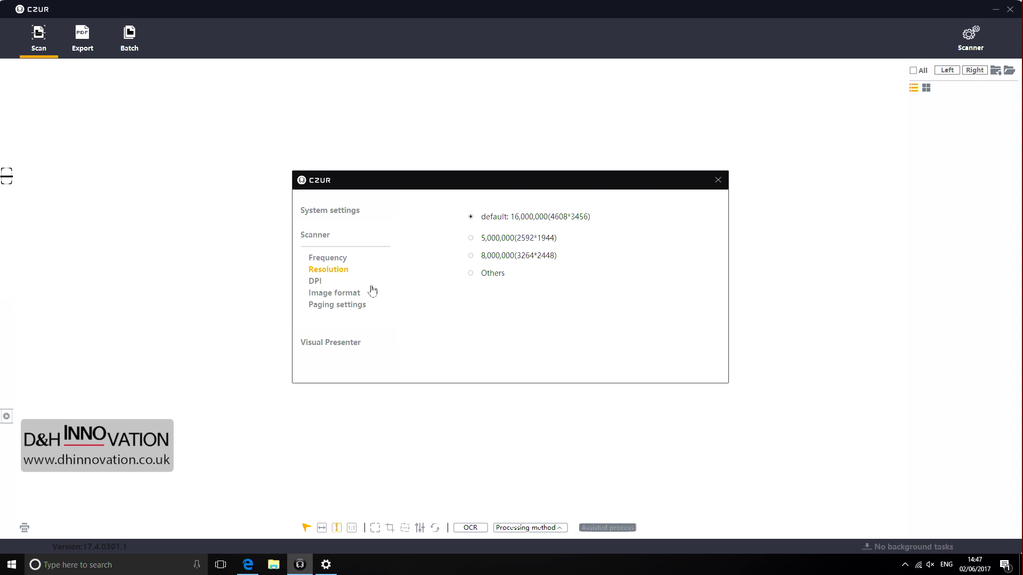
# Step: Review the DPI, image format and paging settings, switching automatic separate pages for Facing Pages off and back on
pyautogui.click(316, 282)
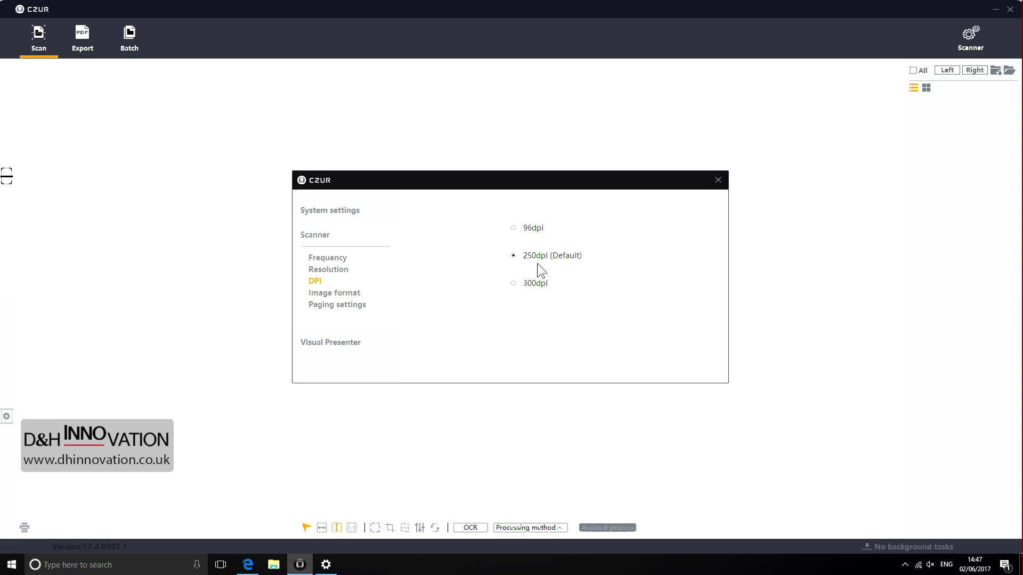
pyautogui.click(350, 297)
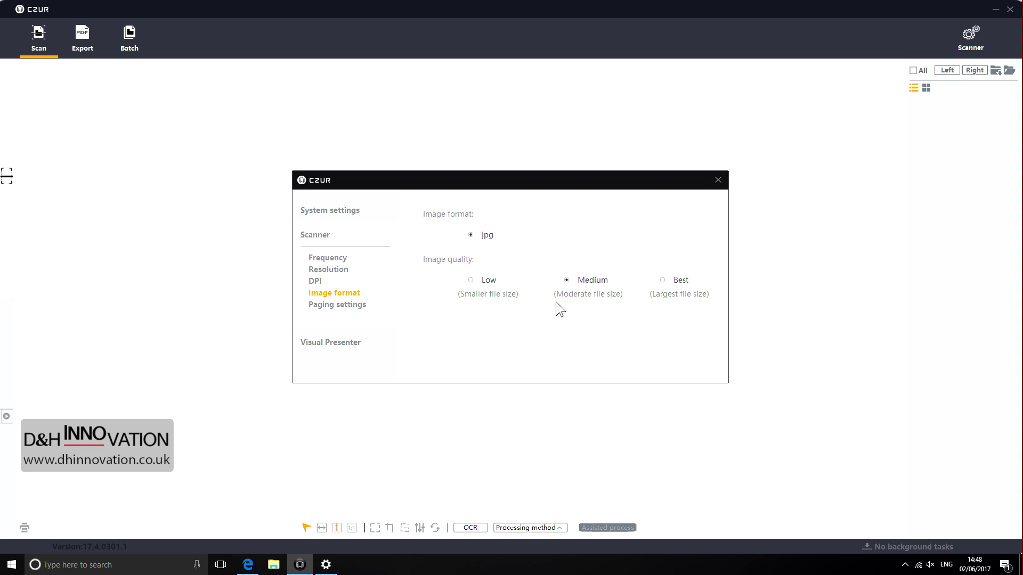
pyautogui.click(347, 309)
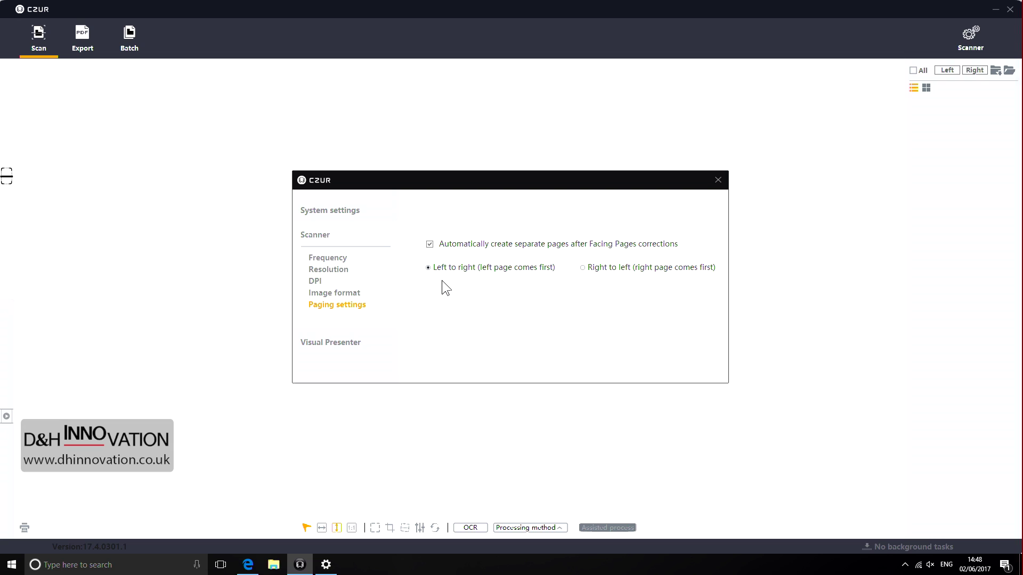
pyautogui.click(430, 245)
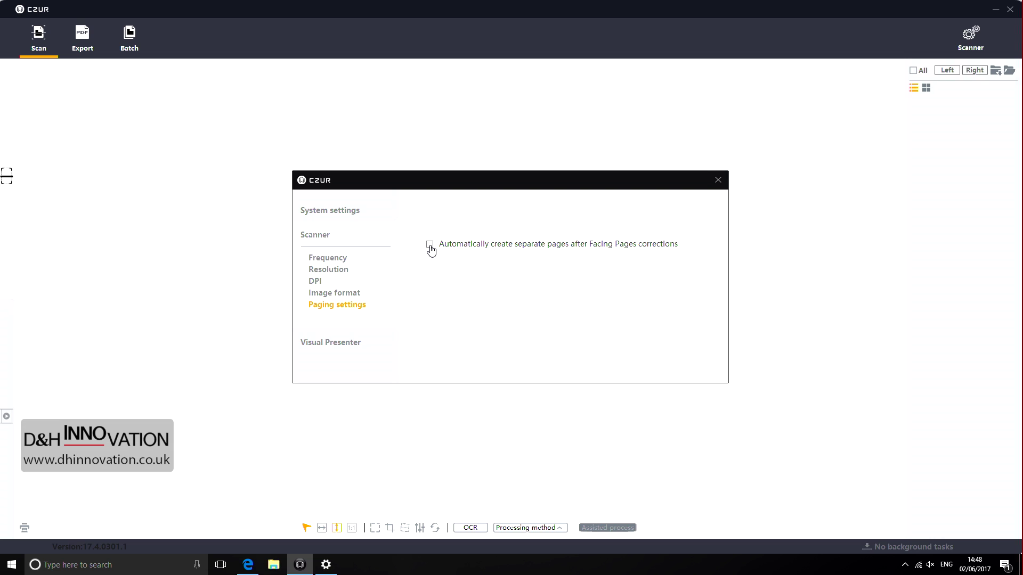
pyautogui.click(430, 245)
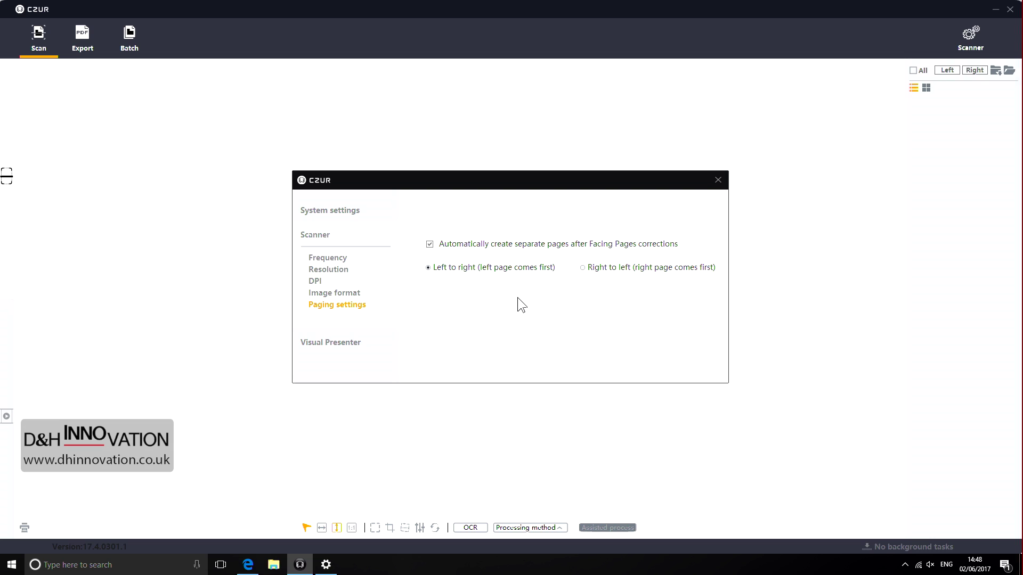
# Step: Review the Visual Presenter formats and paths, inspect the video recording folder choice without changing it, and close the settings
pyautogui.click(349, 346)
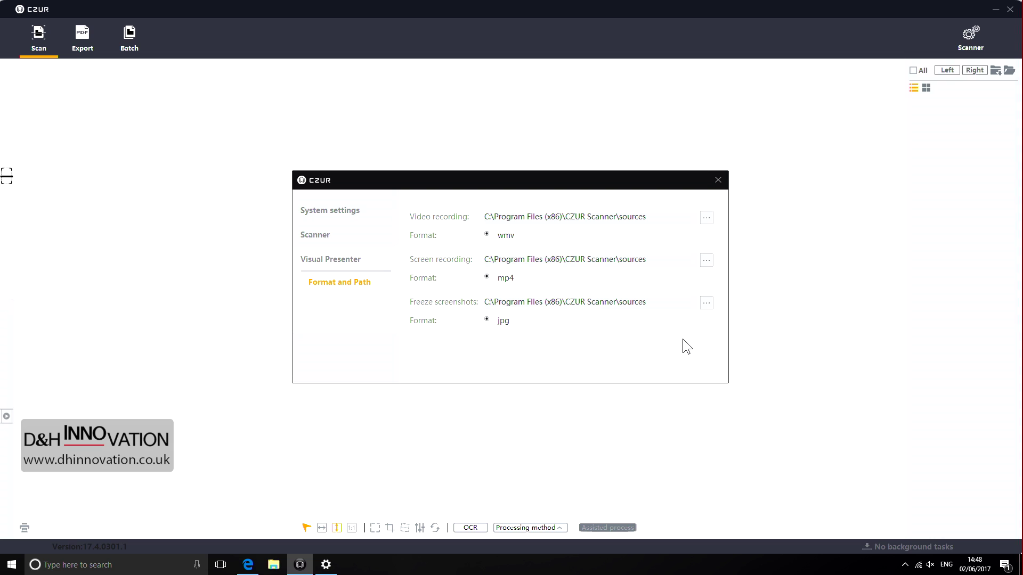
pyautogui.click(706, 219)
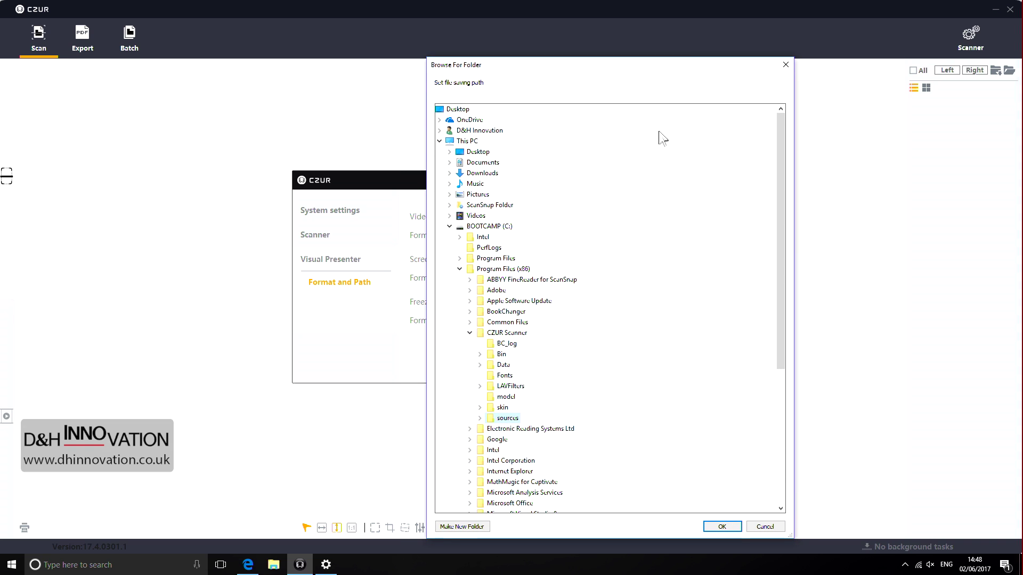
pyautogui.click(766, 526)
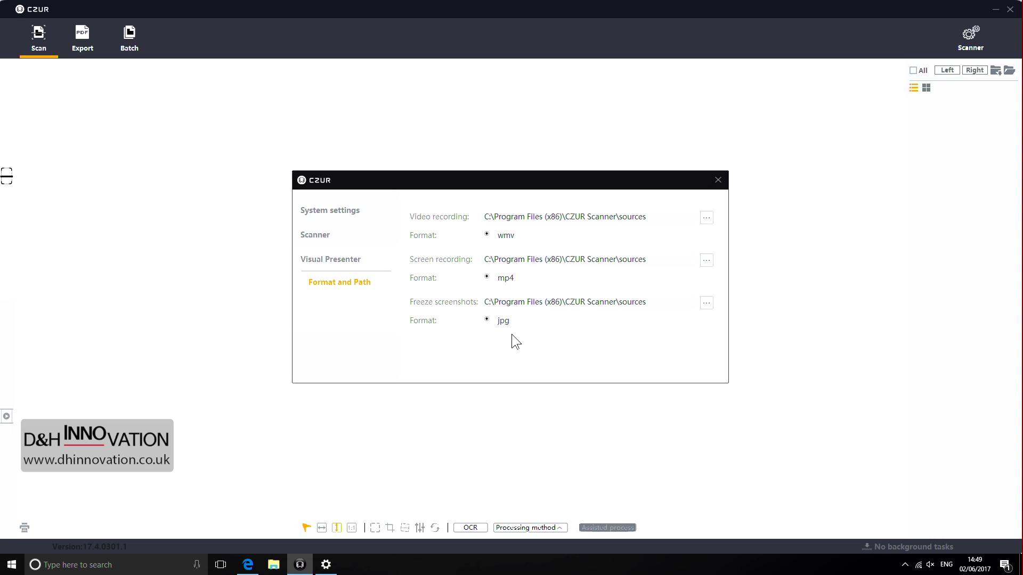
pyautogui.click(717, 181)
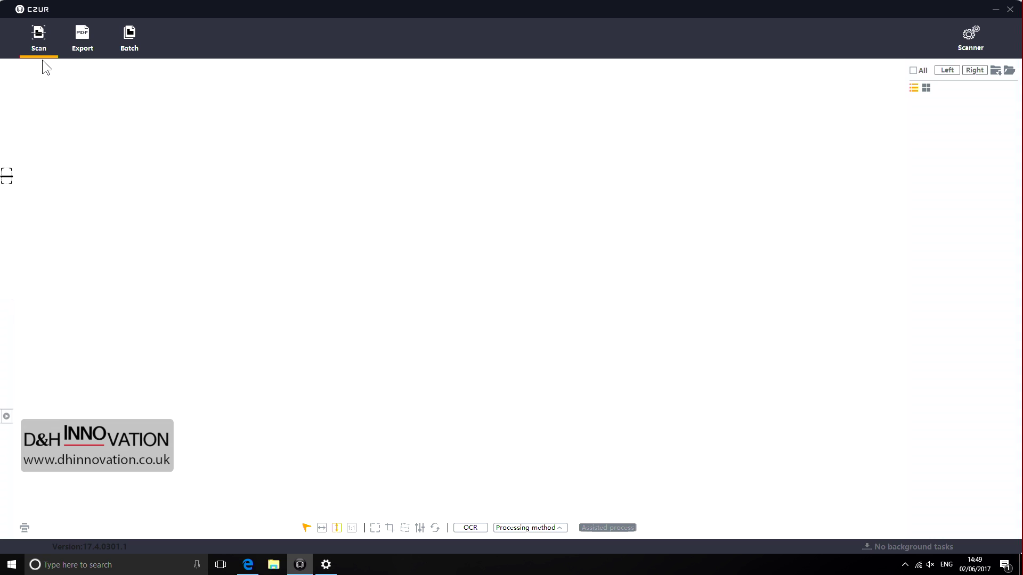
# Step: Look over the Export and Batch options and open the live scanning view
pyautogui.click(83, 45)
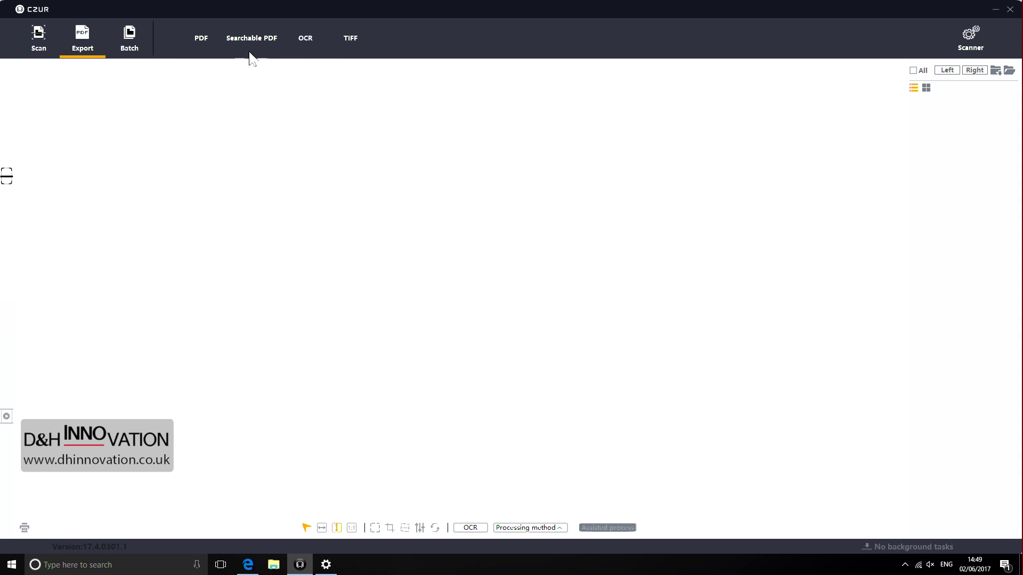
pyautogui.click(128, 49)
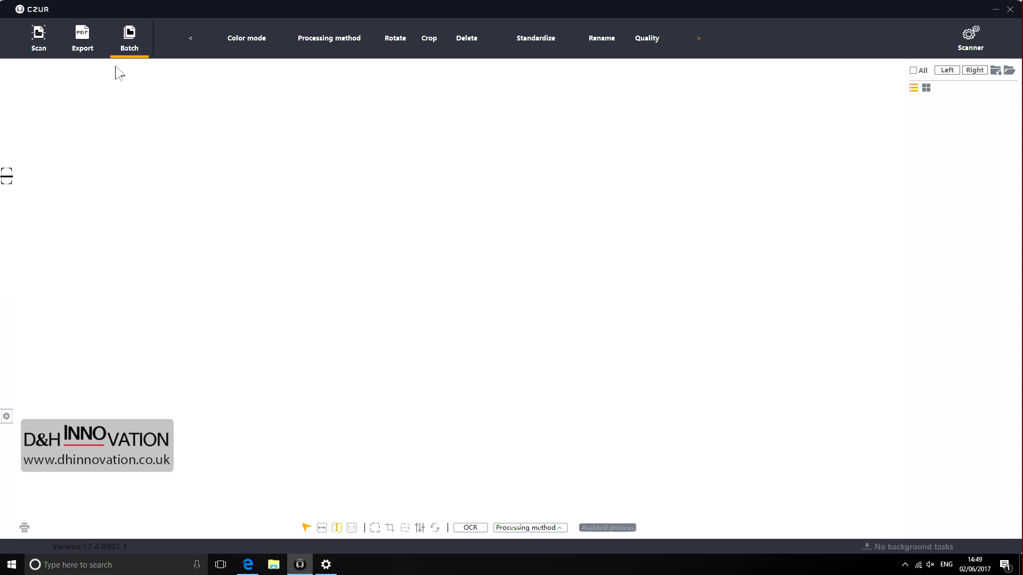
pyautogui.click(38, 42)
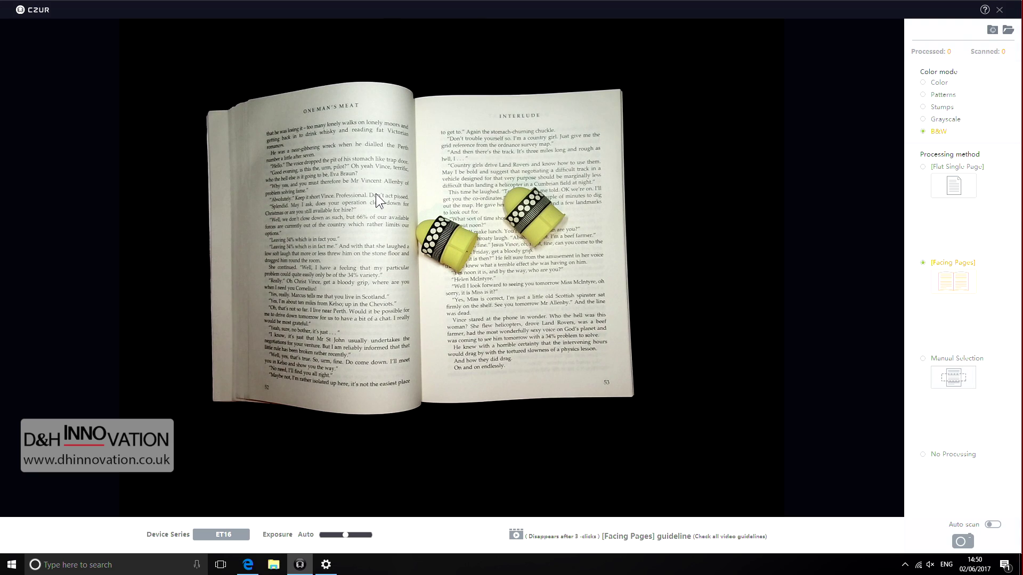
# Step: View the save-path folder choices for scans without changing them, and open the current scan file location
pyautogui.click(991, 31)
pyautogui.moveTo(751, 200); pyautogui.dragTo(732, 67)
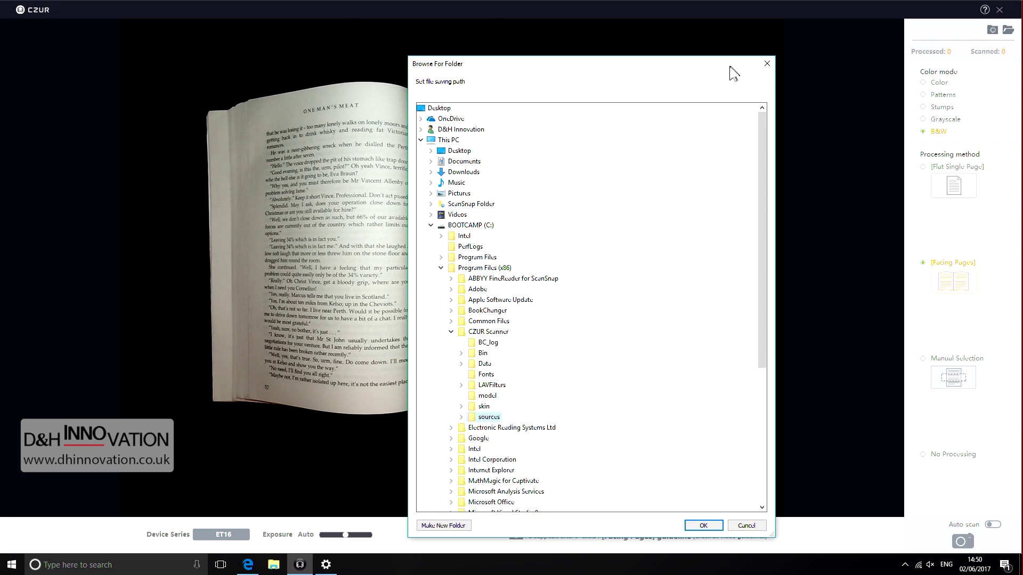
pyautogui.click(767, 65)
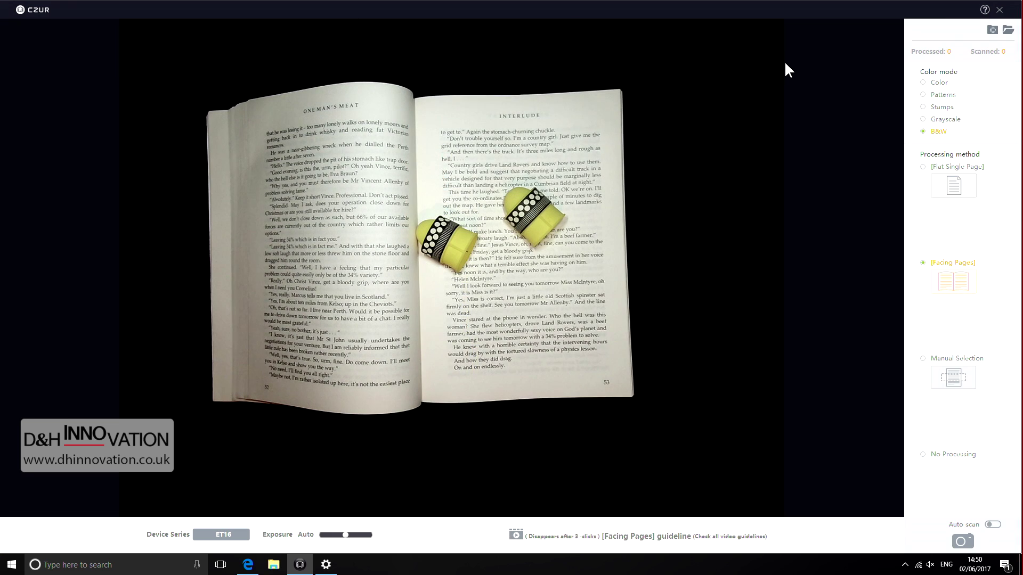
pyautogui.click(1008, 33)
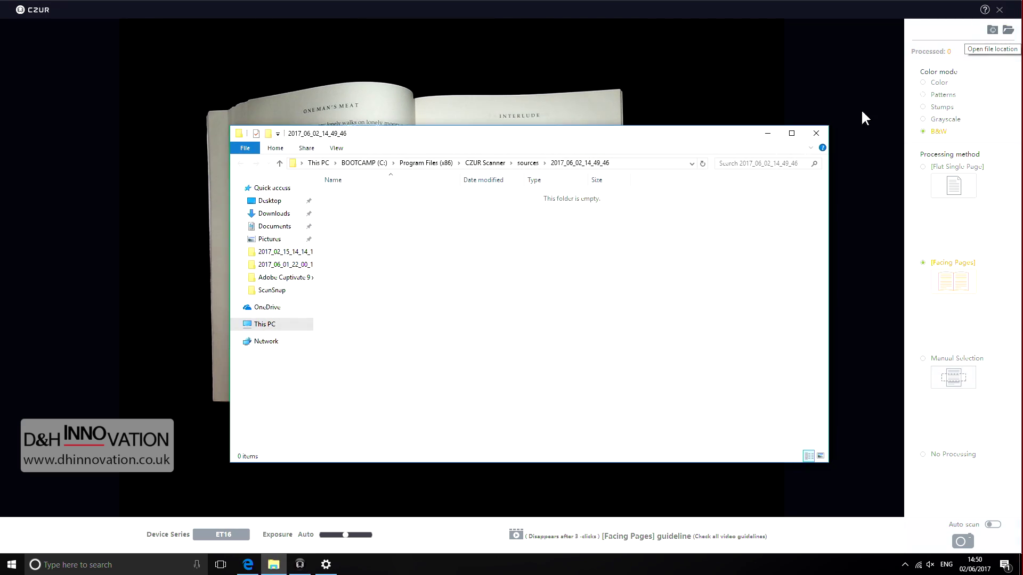
# Step: Close the scan folder window and cycle the color mode through Color, Patterns, Stumps and Grayscale back to B&W
pyautogui.click(816, 134)
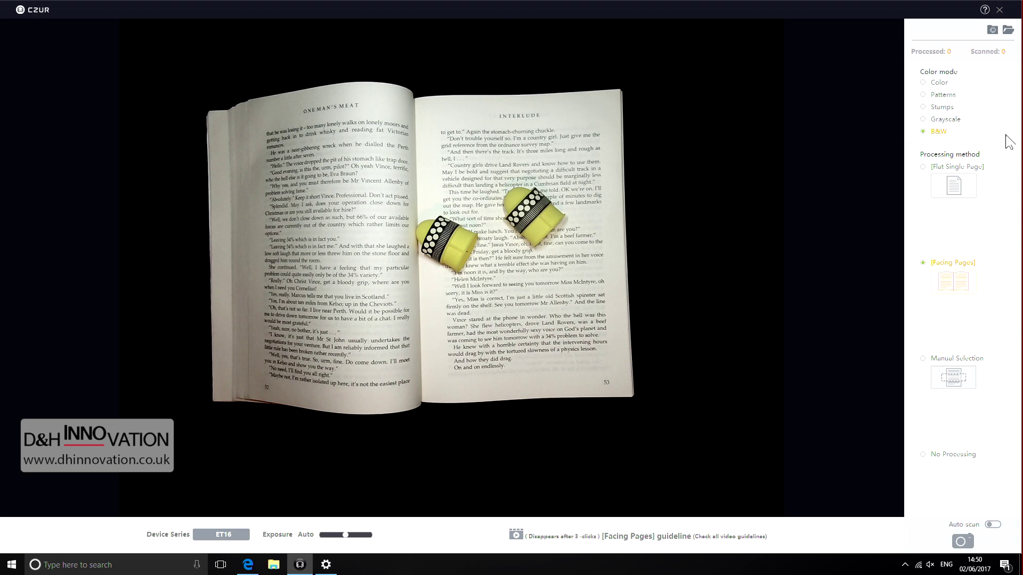
pyautogui.click(941, 84)
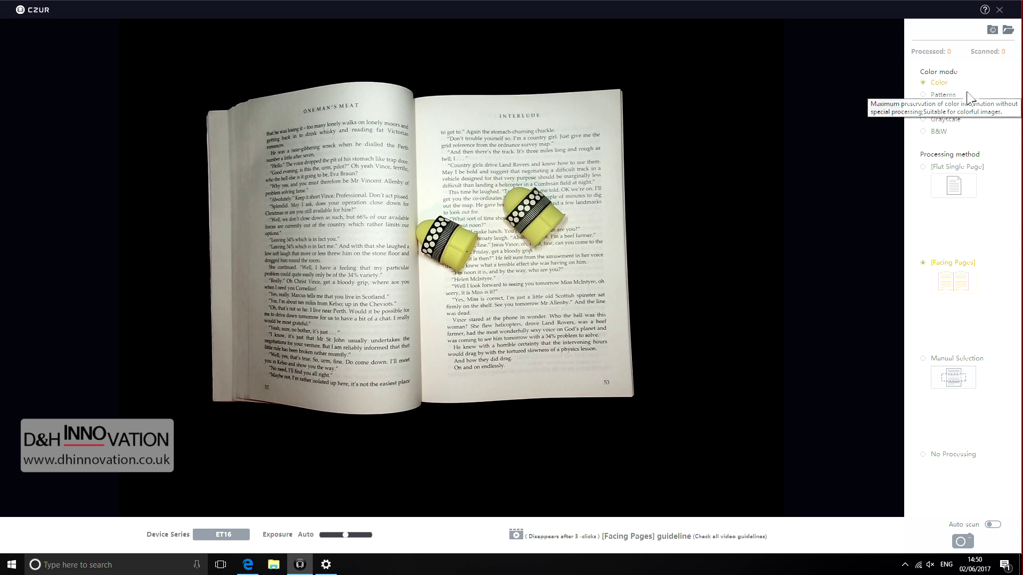
pyautogui.click(949, 99)
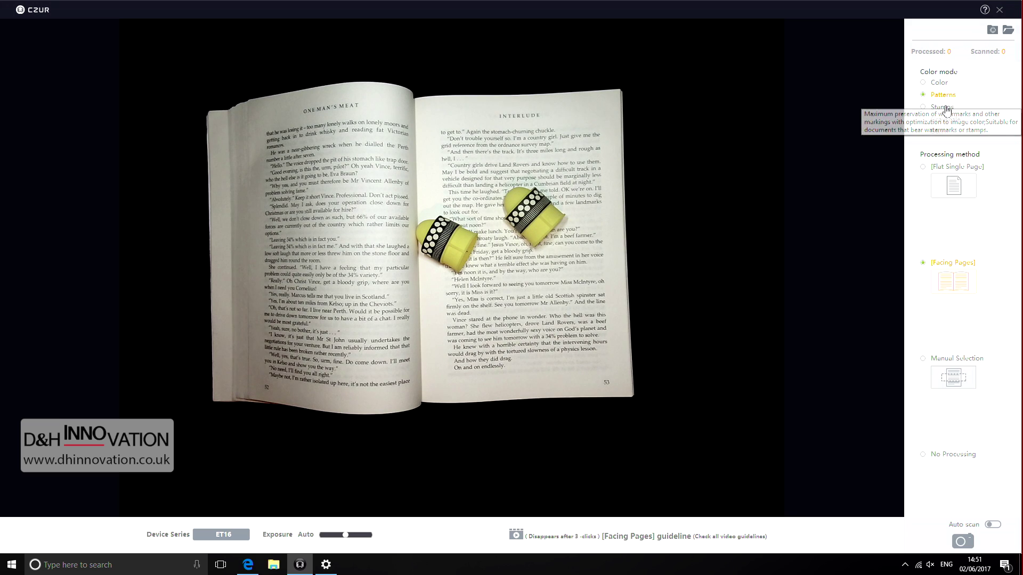
pyautogui.click(943, 110)
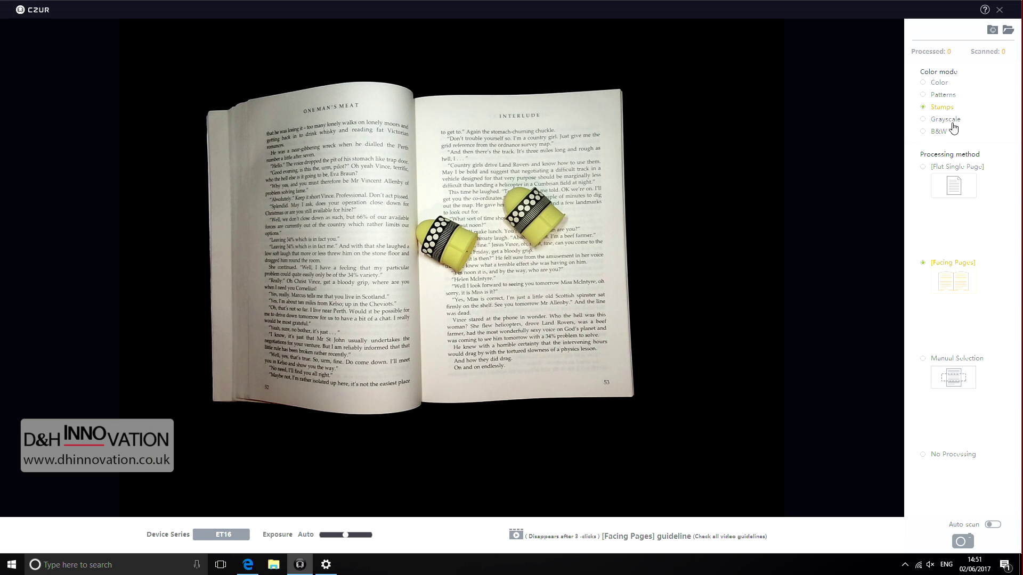
pyautogui.click(952, 123)
pyautogui.click(940, 132)
pyautogui.moveTo(939, 139)
# Step: Try Flat Single Page, Manual Selection with a scan area boxed across both pages, and No Processing, returning the processing method to Facing Pages
pyautogui.click(939, 173)
pyautogui.click(946, 268)
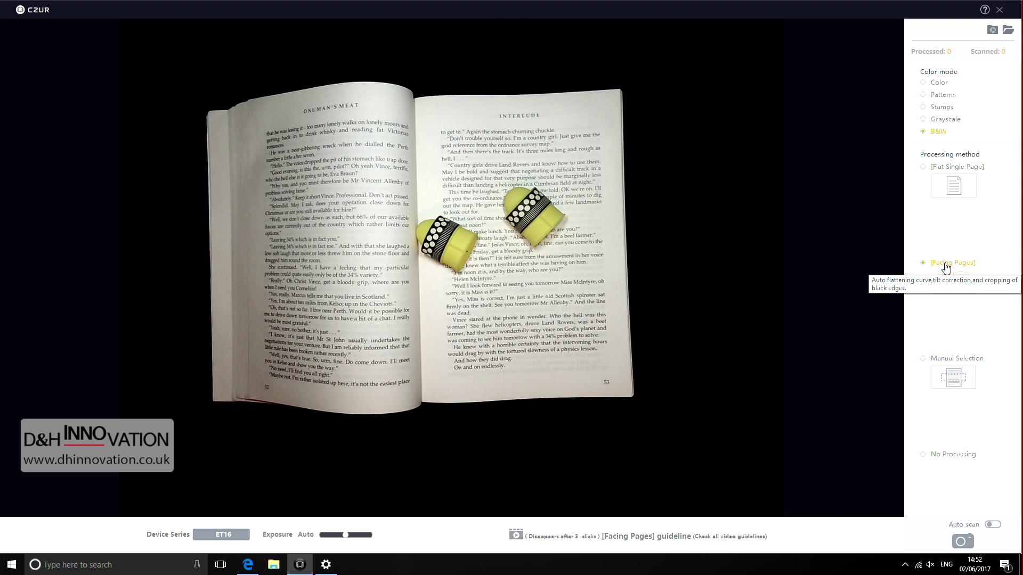
pyautogui.click(961, 365)
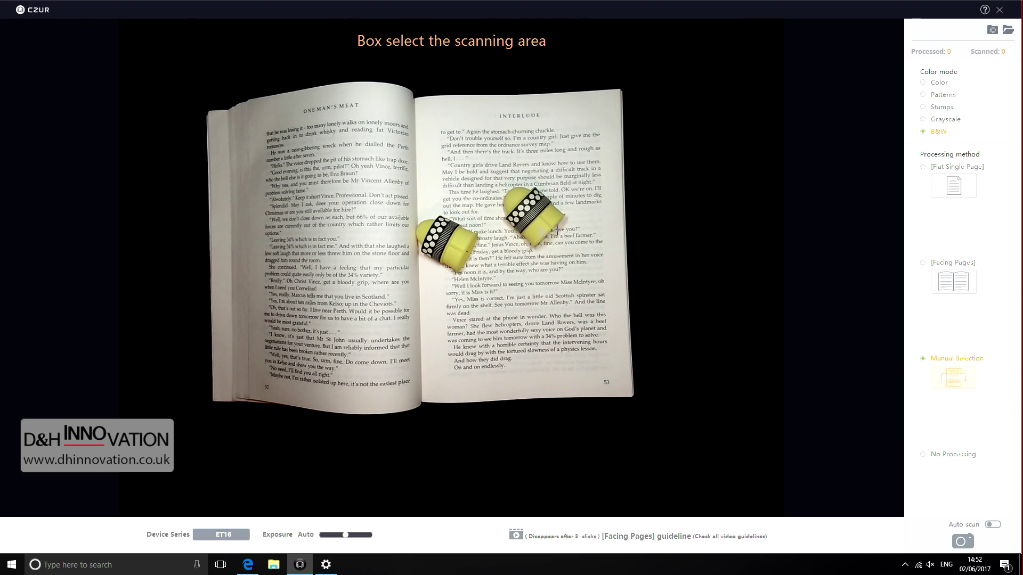
pyautogui.moveTo(291, 164); pyautogui.dragTo(608, 342)
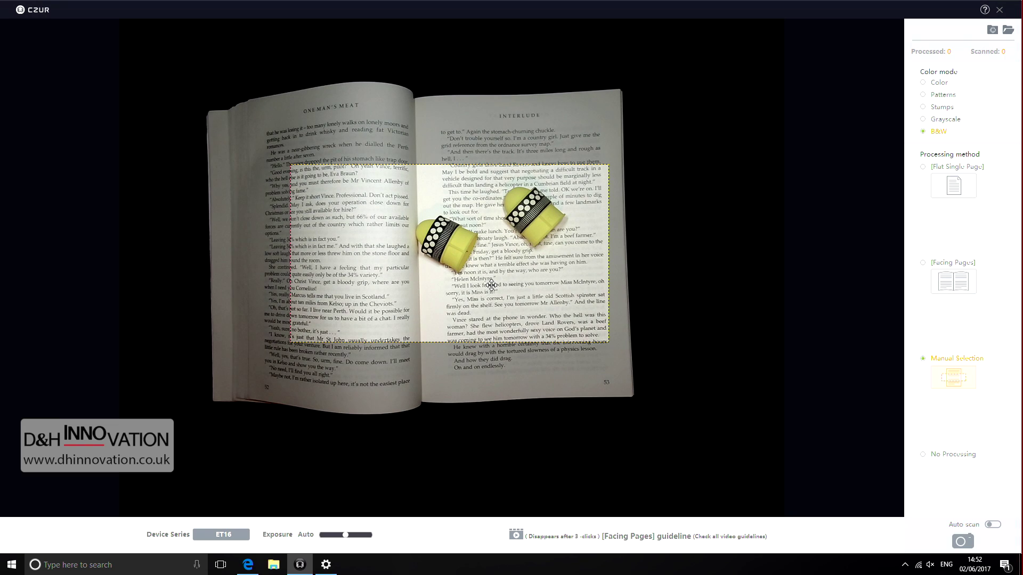
pyautogui.click(936, 460)
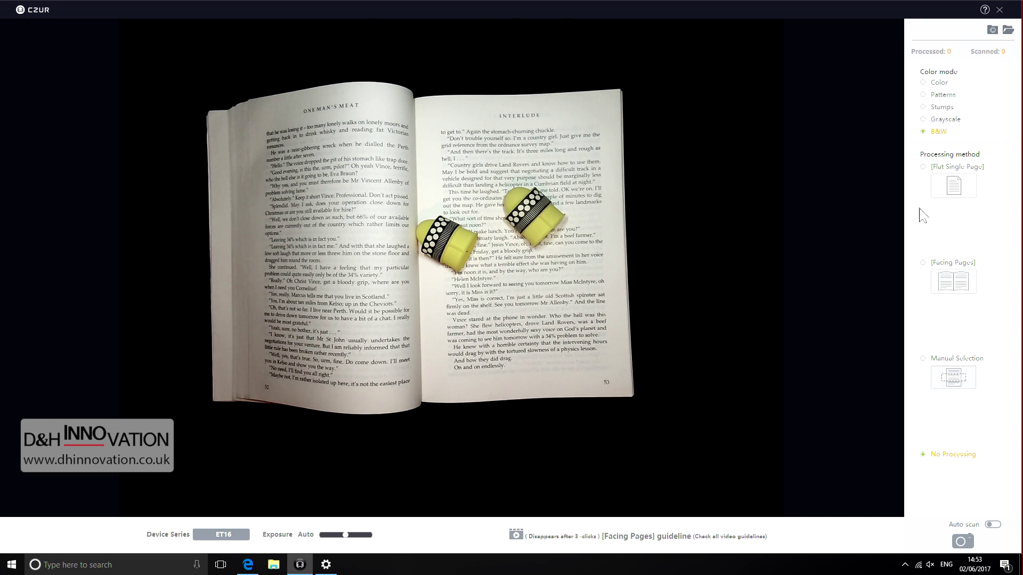
pyautogui.click(920, 265)
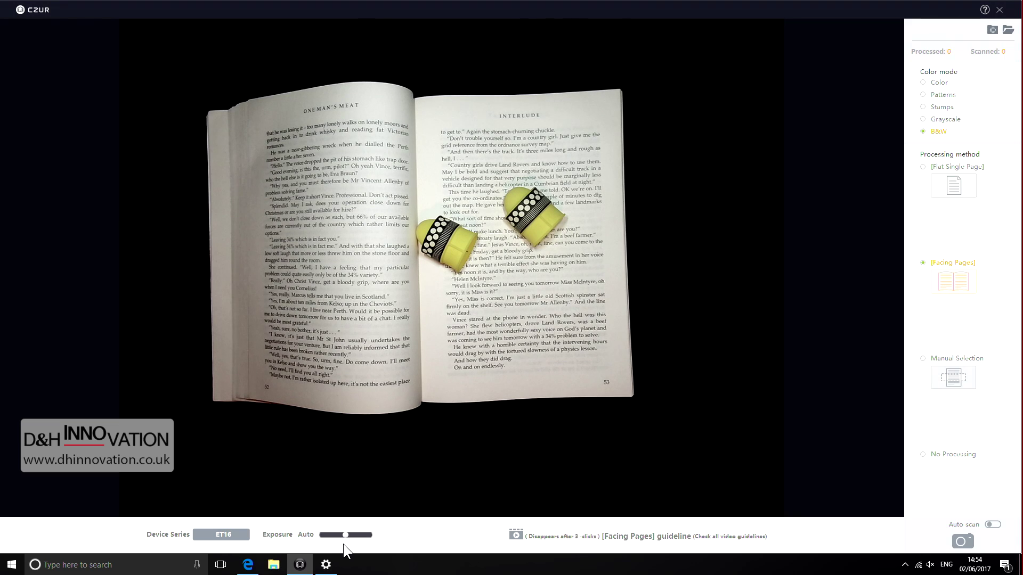
# Step: Test the exposure at its lowest and highest settings on the live book view
pyautogui.moveTo(341, 535); pyautogui.dragTo(321, 536)
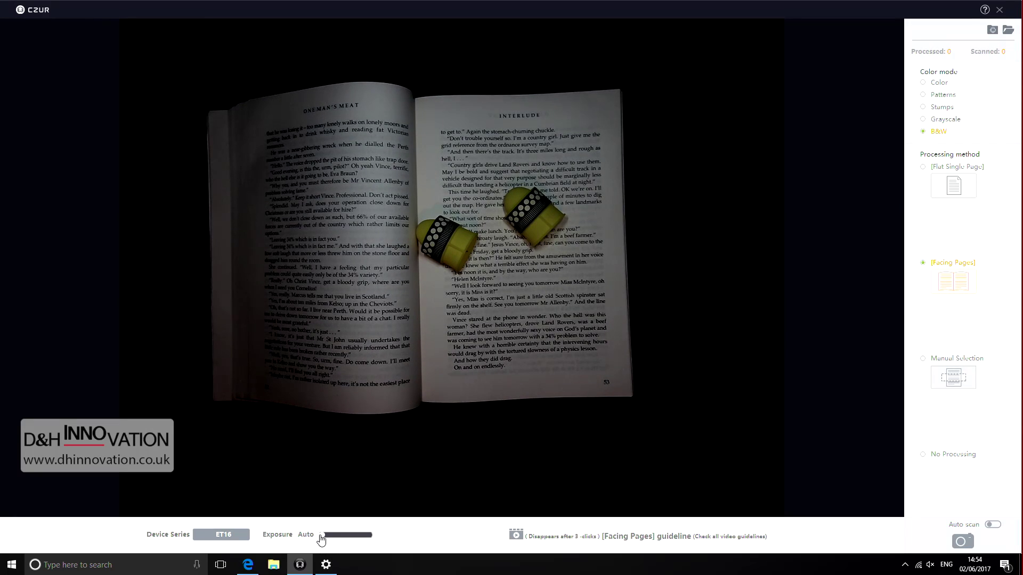
pyautogui.moveTo(322, 539); pyautogui.dragTo(370, 541)
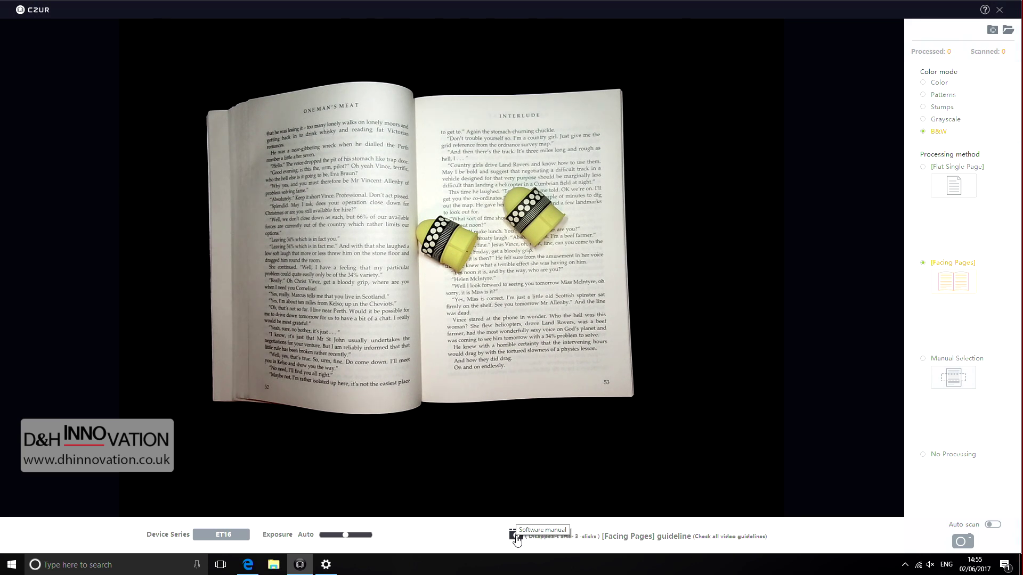
# Step: Open the online software manual, look over the ET16 video instruction page, and return to the CZUR scanning view
pyautogui.click(516, 539)
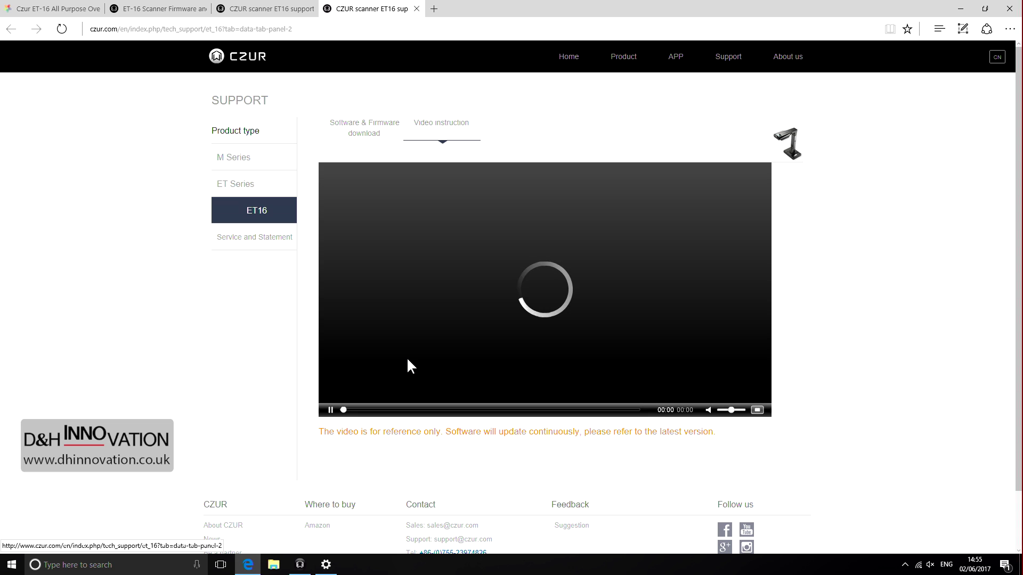
pyautogui.scroll(-1, 449, 391)
pyautogui.scroll(1, 449, 390)
pyautogui.click(299, 565)
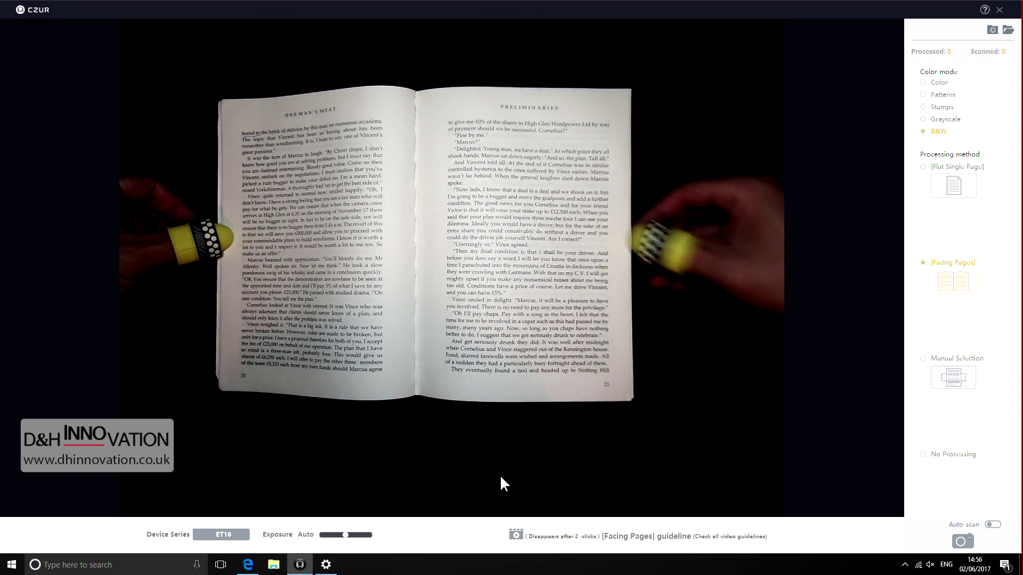
# Step: Capture 20 book spreads with Auto scan in B&W and Facing Pages mode, switching Auto scan off when done
pyautogui.click(994, 525)
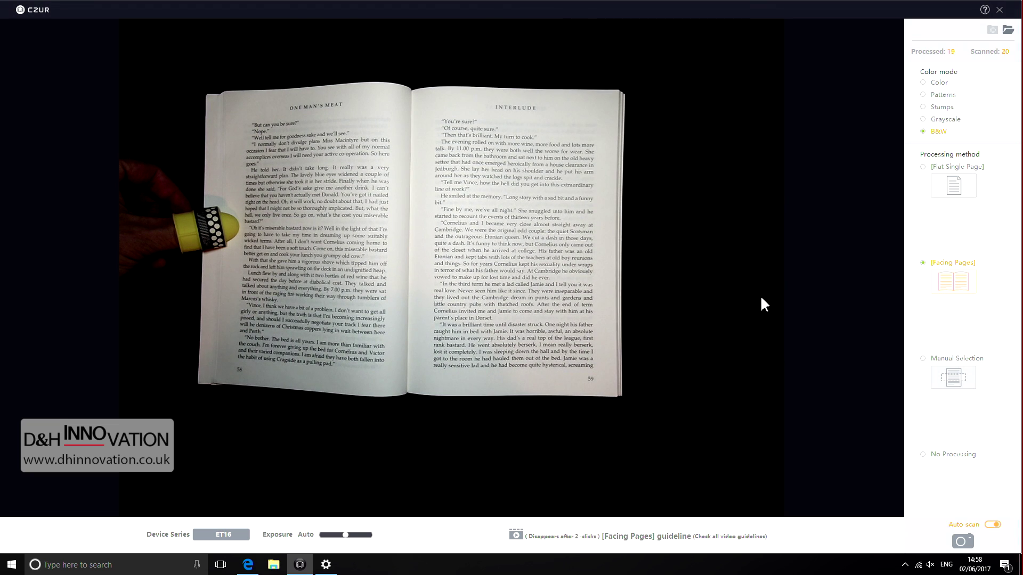
pyautogui.click(994, 525)
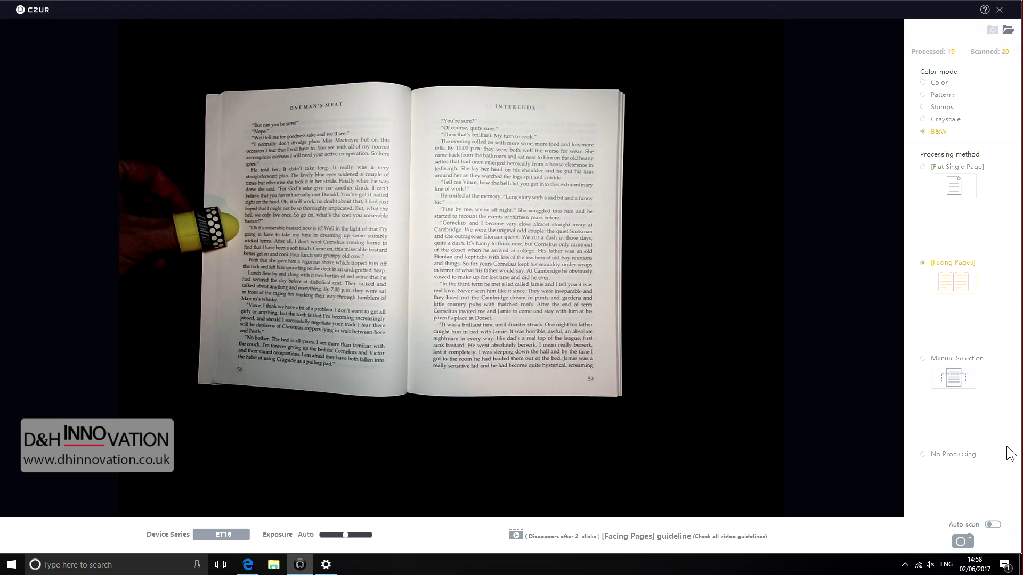
# Step: Check the computer's specifications in Windows Settings and return to the CZUR scanning view
pyautogui.click(327, 568)
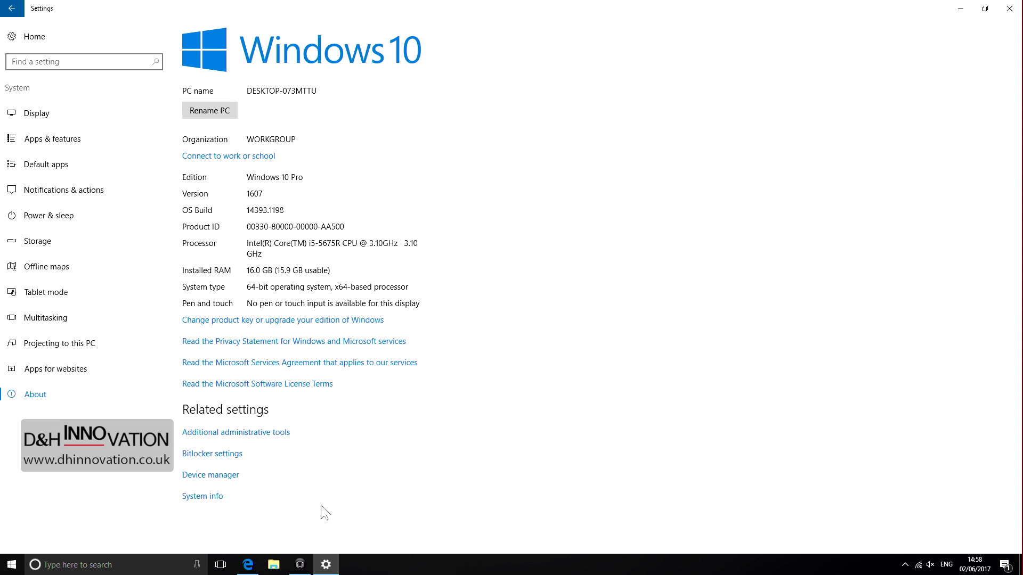
pyautogui.click(304, 563)
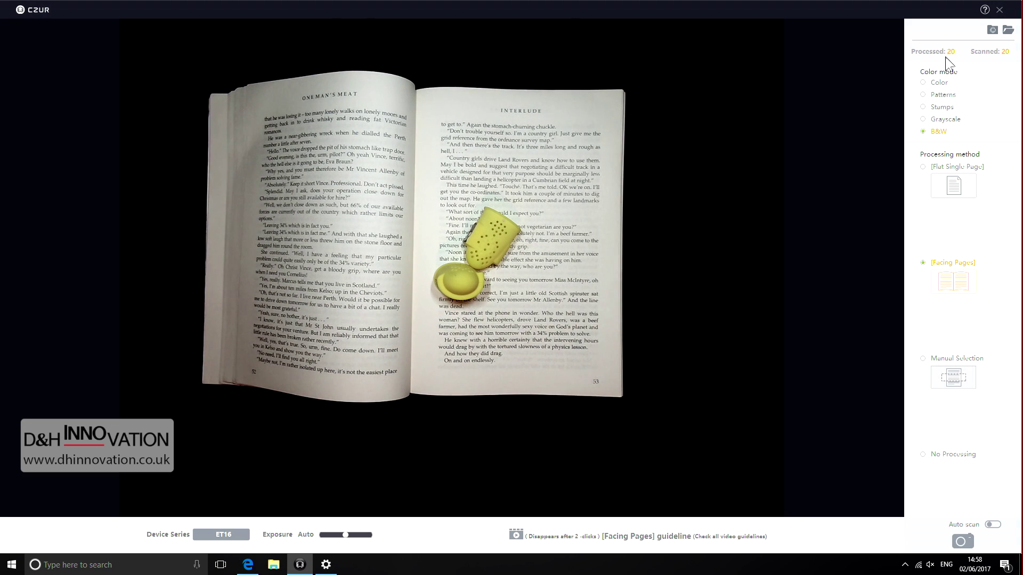
# Step: Close the scanning view and check only the left-page images in the scan list, followed by only the right-page ones
pyautogui.click(999, 10)
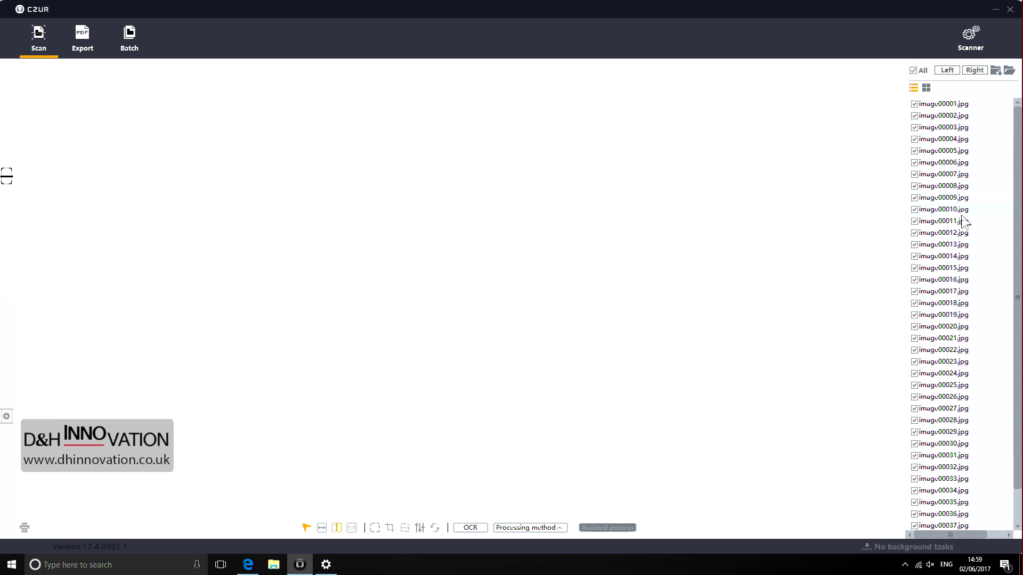
pyautogui.scroll(-1, 958, 230)
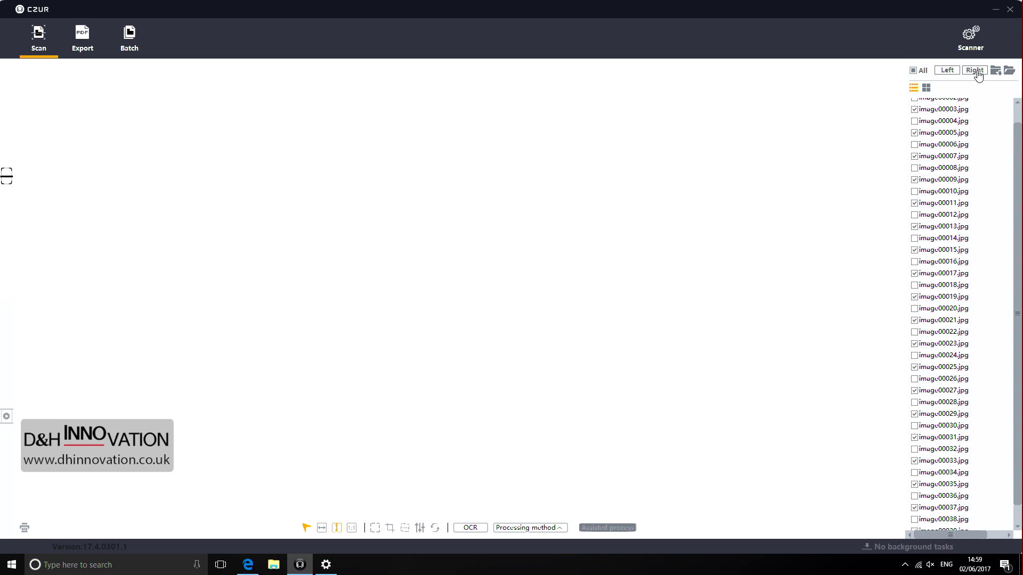
pyautogui.scroll(1, 967, 140)
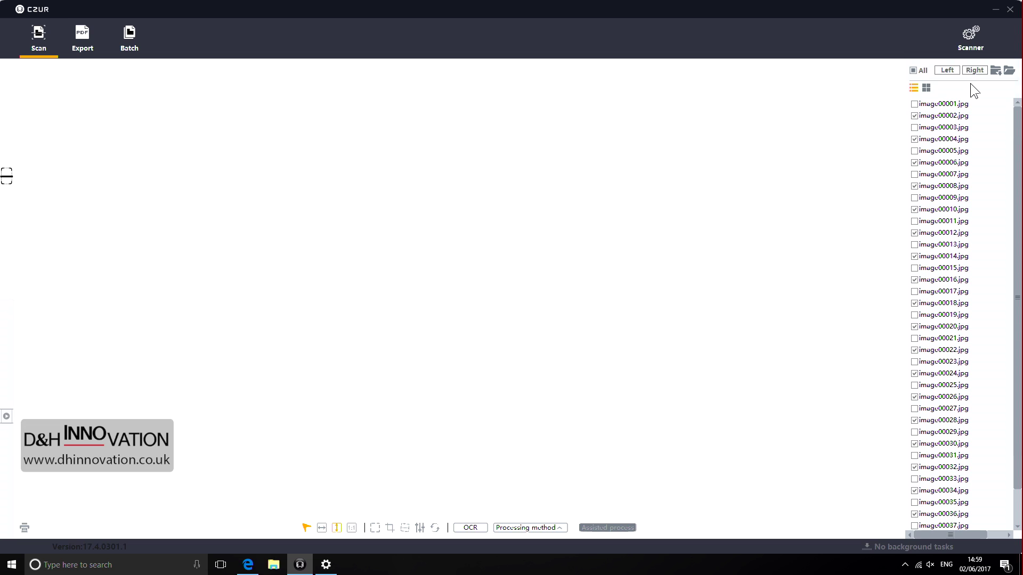
# Step: View the folder choices for importing JPG pictures and close the dialog without importing anything
pyautogui.click(995, 71)
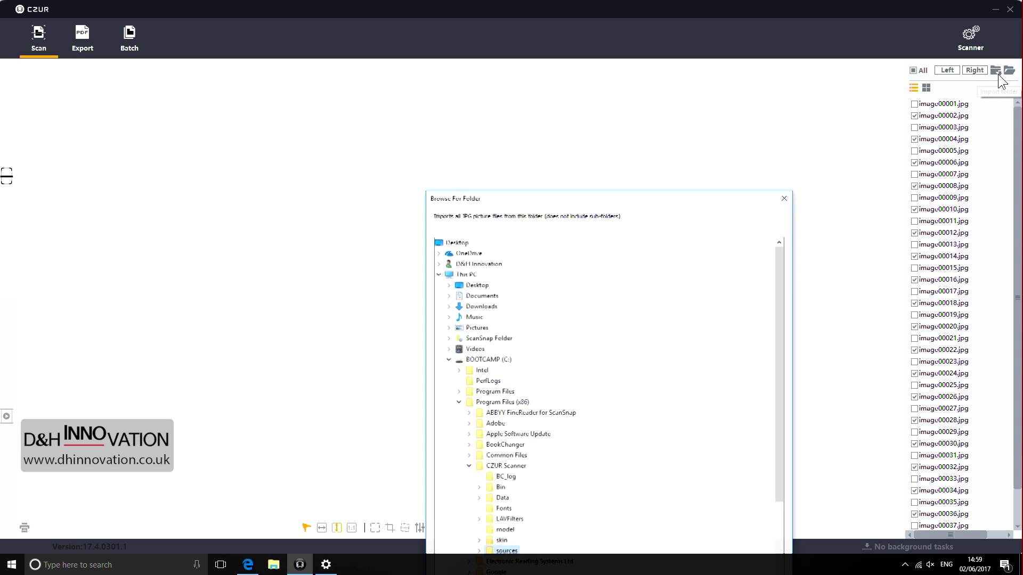
pyautogui.moveTo(730, 197); pyautogui.dragTo(738, 57)
pyautogui.click(794, 61)
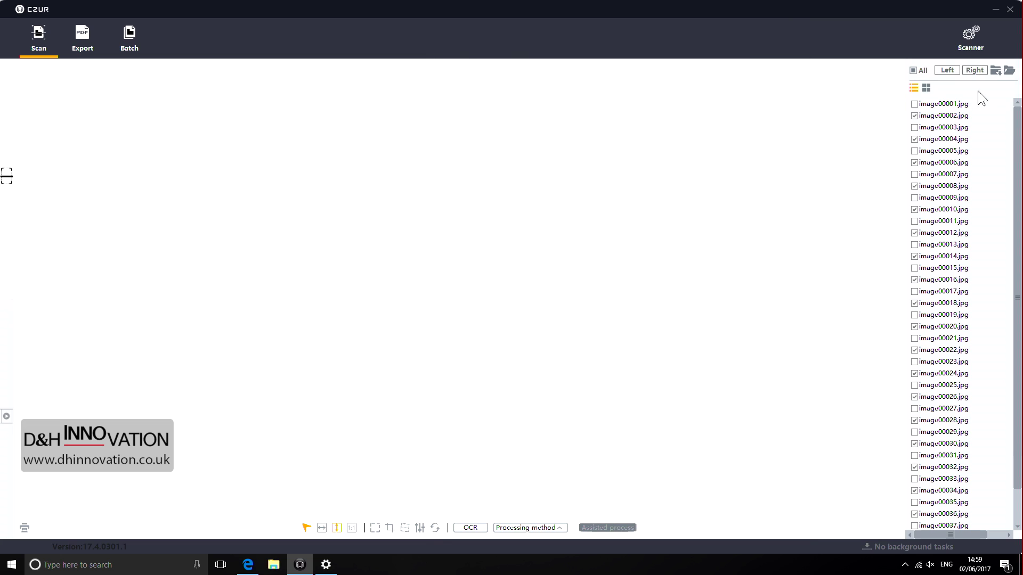
# Step: Open the file location of the scans, look through the saved page images, and close the folder
pyautogui.click(1010, 75)
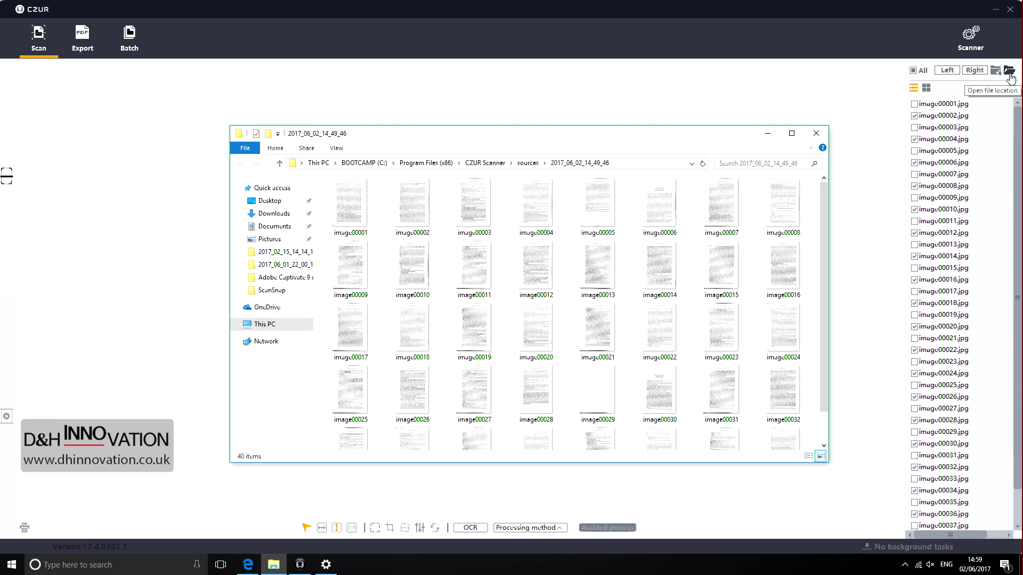
pyautogui.scroll(-1, 581, 257)
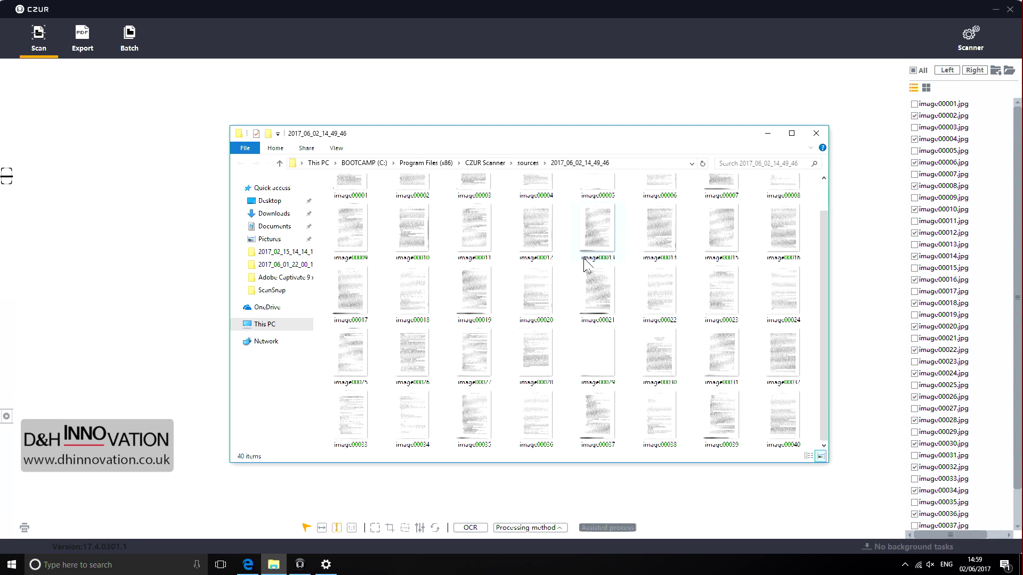
pyautogui.scroll(1, 586, 266)
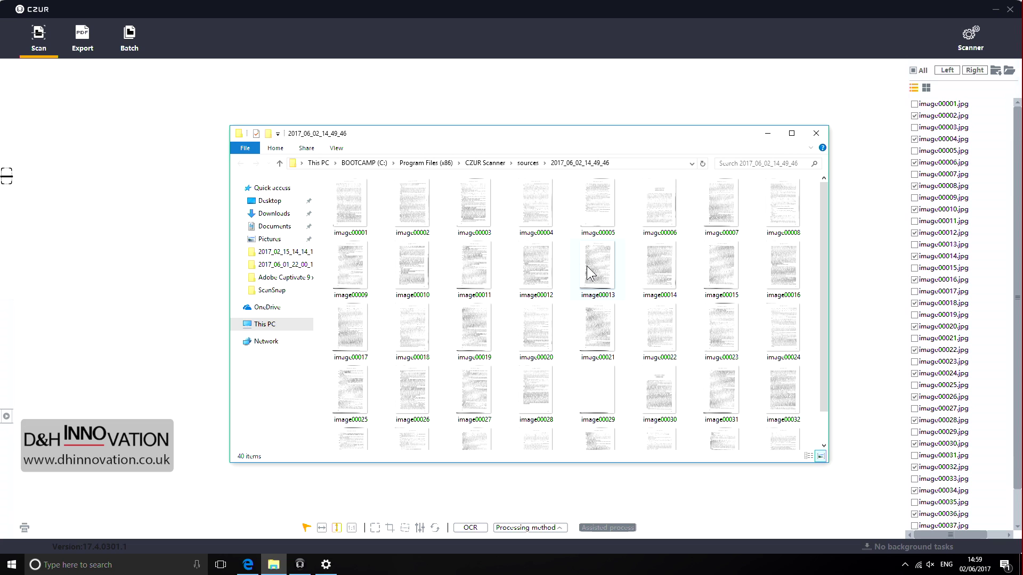
pyautogui.click(815, 136)
# Step: Open image00001.jpg and examine the scanned text up close
pyautogui.click(946, 104)
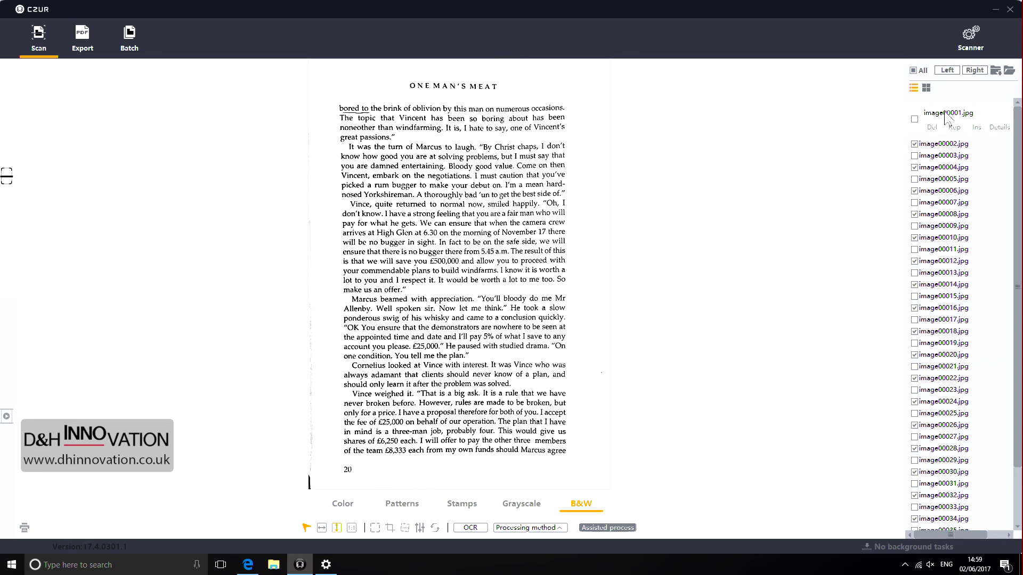
pyautogui.scroll(4, 458, 247)
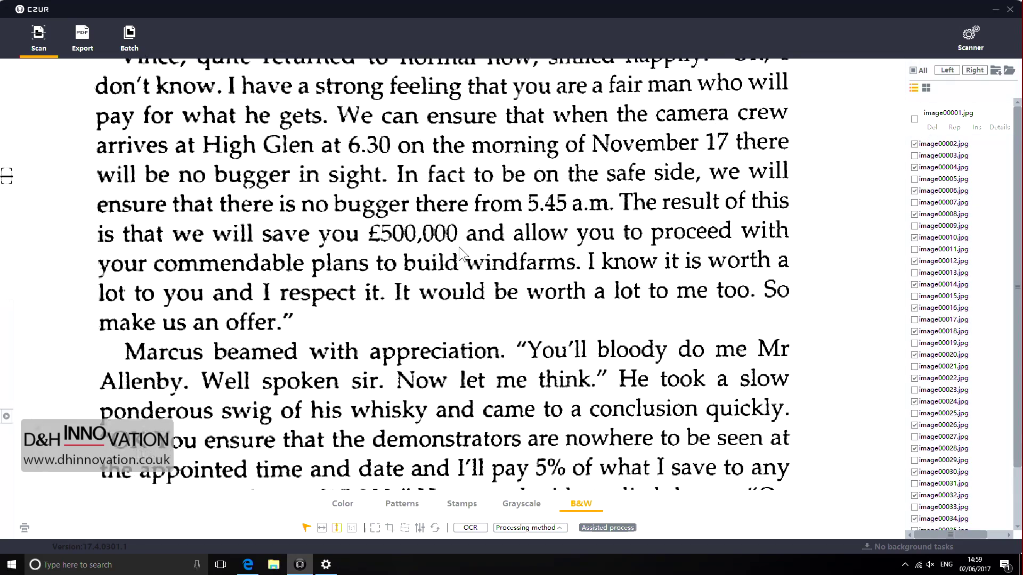
pyautogui.scroll(-2, 461, 249)
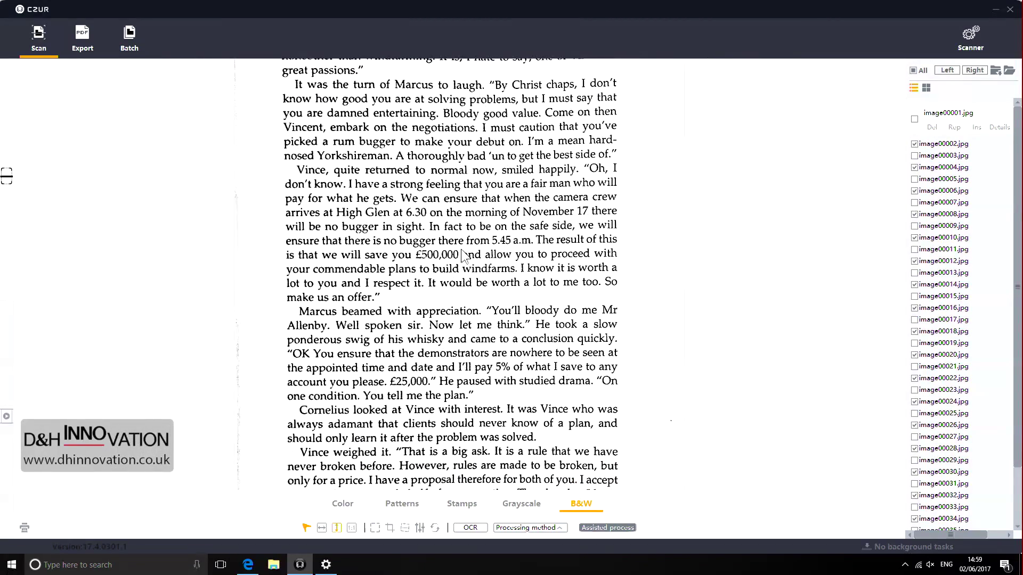
pyautogui.scroll(-1, 463, 255)
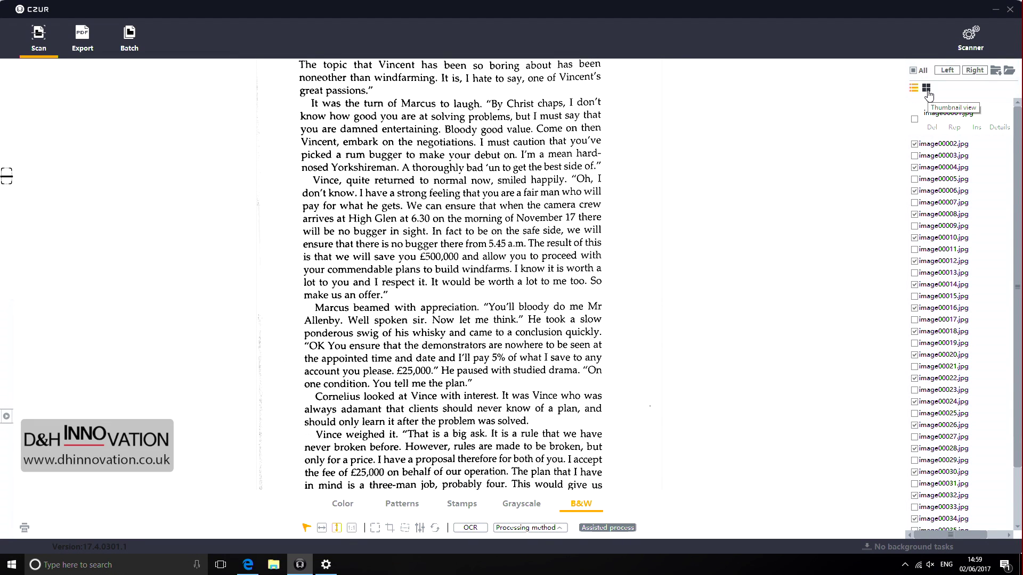
# Step: Show the scan list as thumbnails and preview the first pages up to image00007.jpg
pyautogui.click(927, 92)
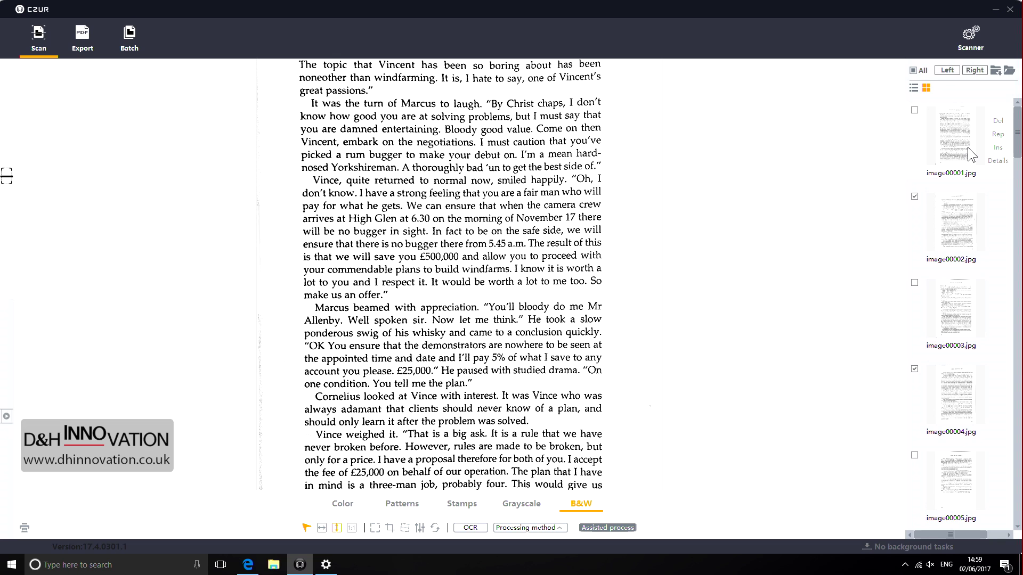
pyautogui.moveTo(1016, 133)
pyautogui.mouseDown()
pyautogui.moveTo(1016, 158)
pyautogui.moveTo(1016, 133)
pyautogui.mouseUp()
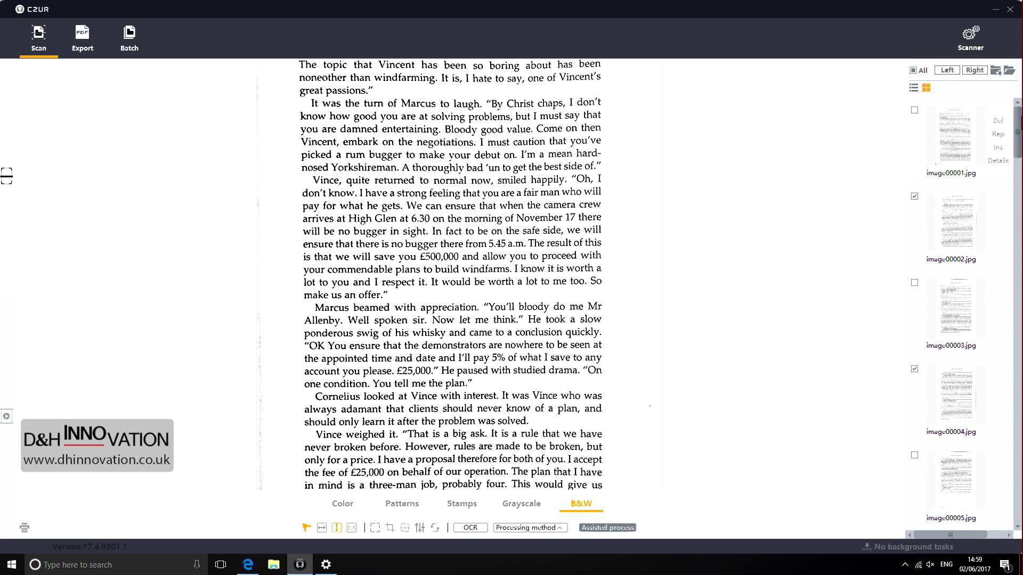
pyautogui.click(953, 226)
pyautogui.click(945, 299)
pyautogui.scroll(-1, 945, 299)
pyautogui.scroll(-4, 945, 299)
pyautogui.click(945, 298)
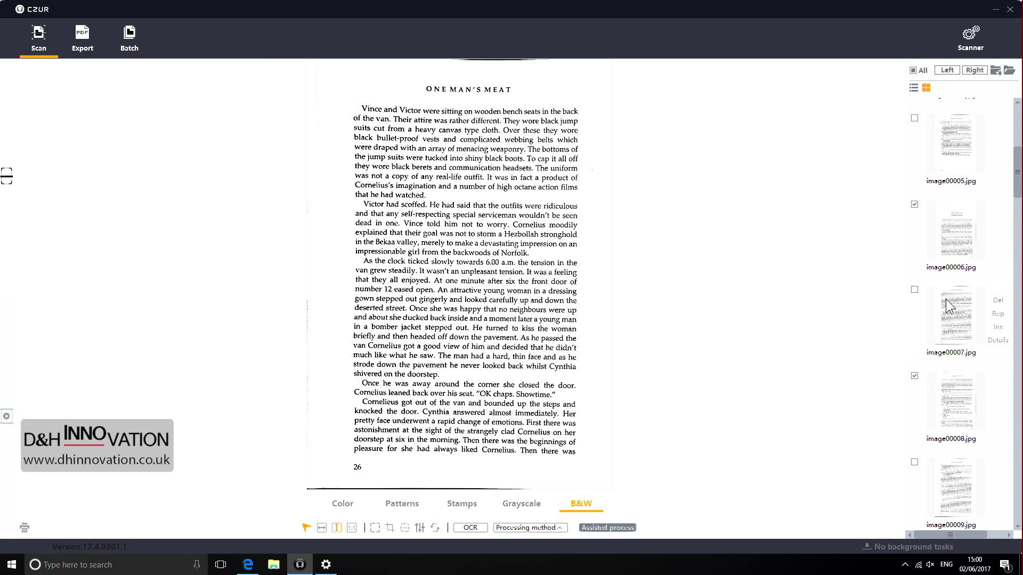
# Step: Preview further scanned pages, including image00011.jpg, image00014.jpg and image00026.jpg
pyautogui.scroll(-5, 946, 301)
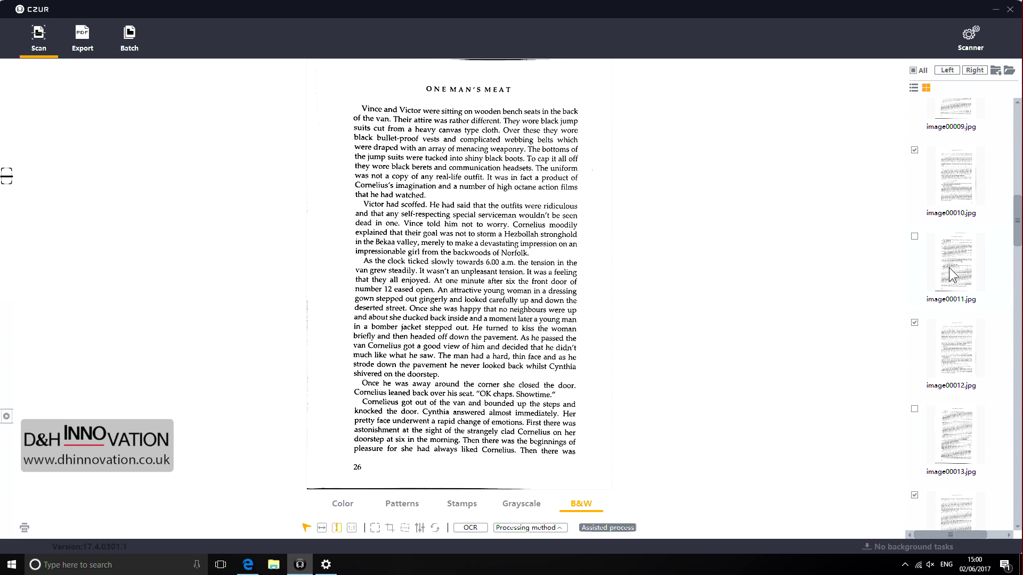
pyautogui.click(948, 268)
pyautogui.scroll(-3, 954, 282)
pyautogui.click(956, 283)
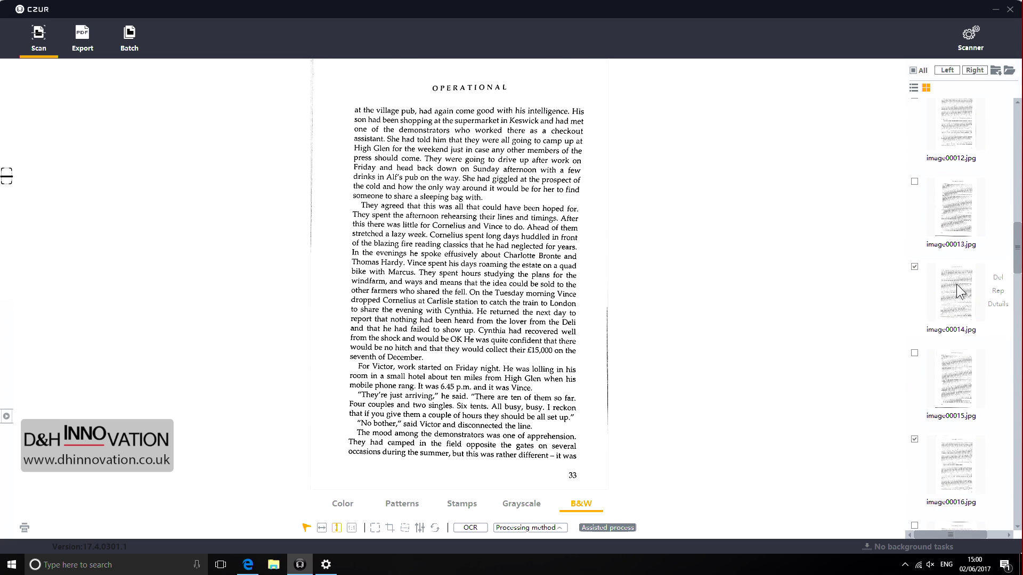
pyautogui.scroll(-6, 957, 283)
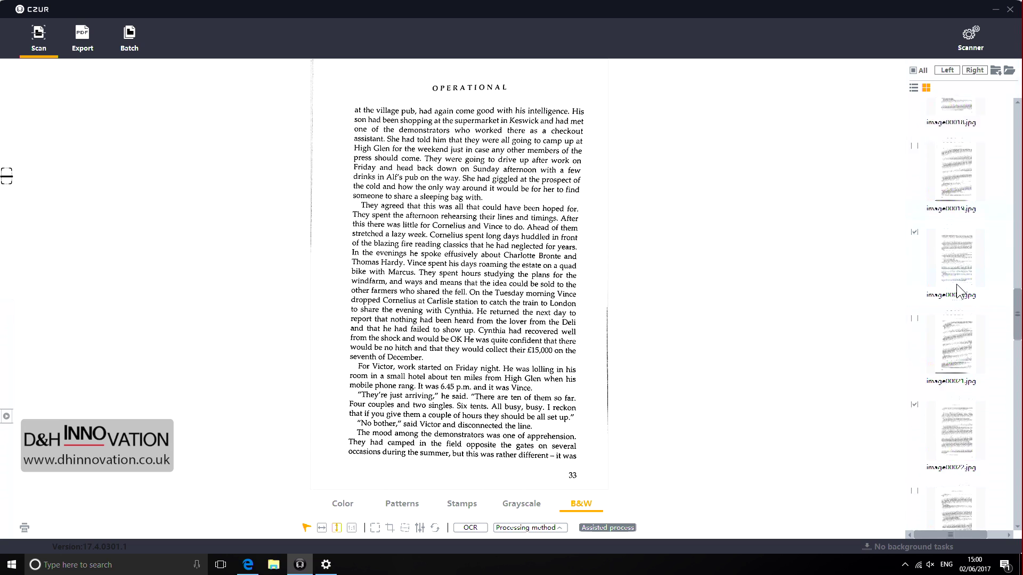
pyautogui.scroll(-4, 956, 283)
pyautogui.click(959, 290)
pyautogui.scroll(-1, 1020, 375)
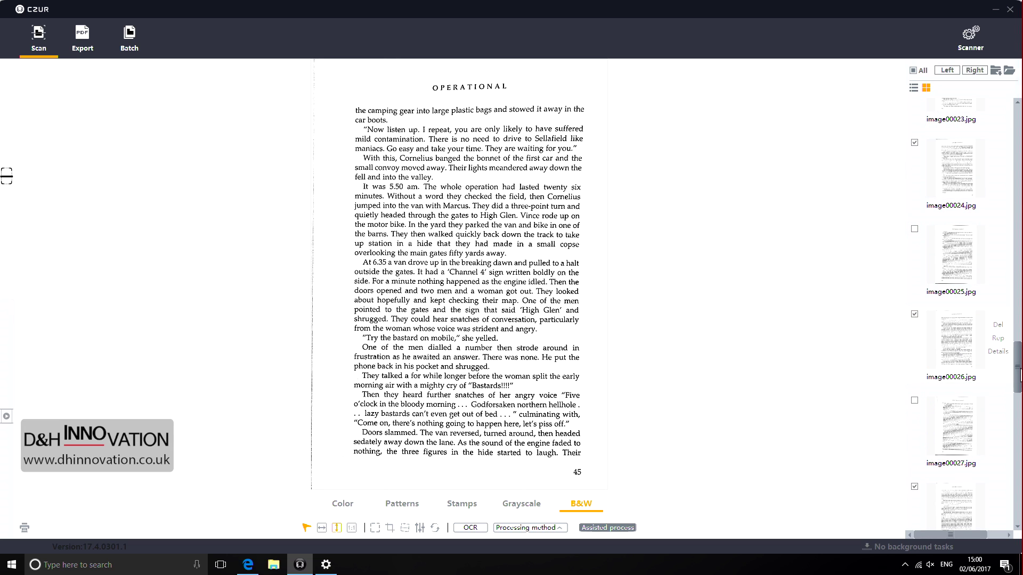
# Step: Permanently delete the blank page image00029.jpg from the scan list
pyautogui.scroll(-3, 1020, 374)
pyautogui.click(955, 360)
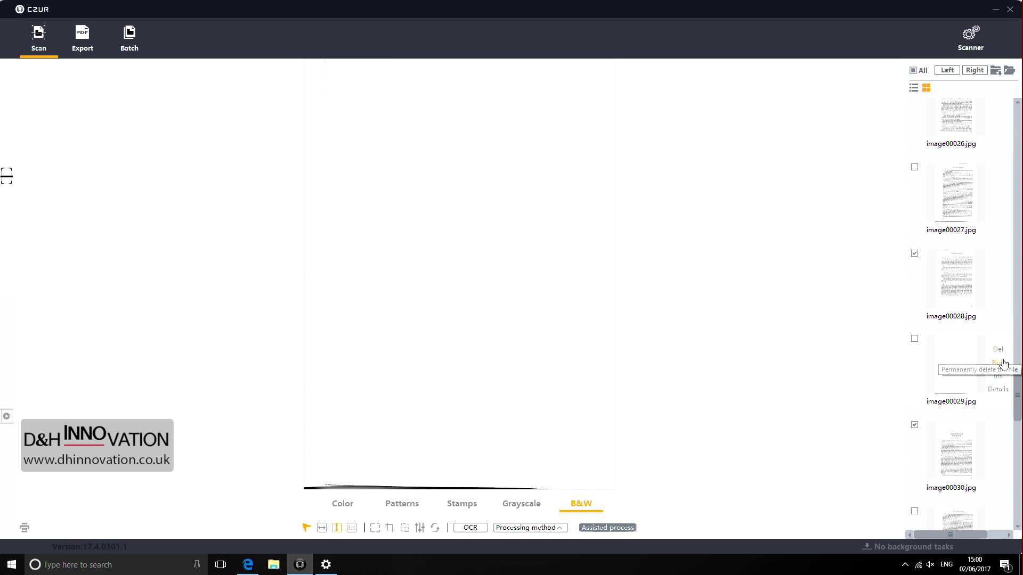
pyautogui.scroll(1, 999, 394)
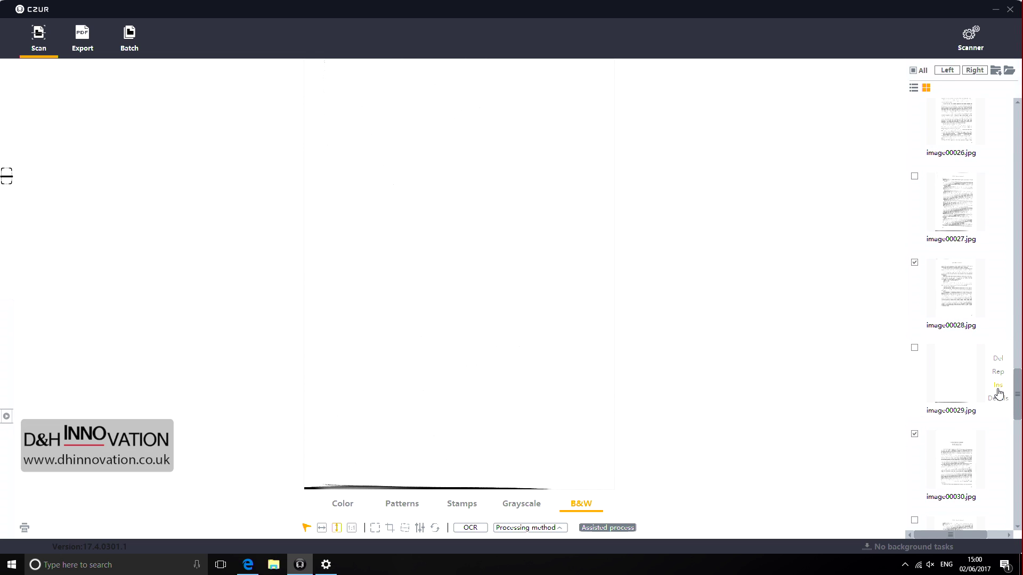
pyautogui.click(998, 359)
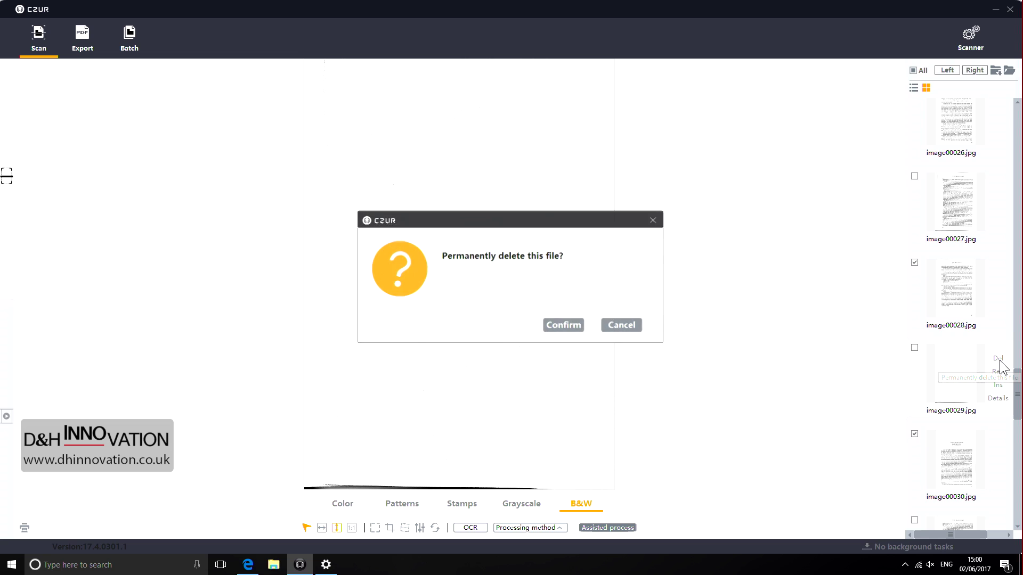
pyautogui.click(561, 326)
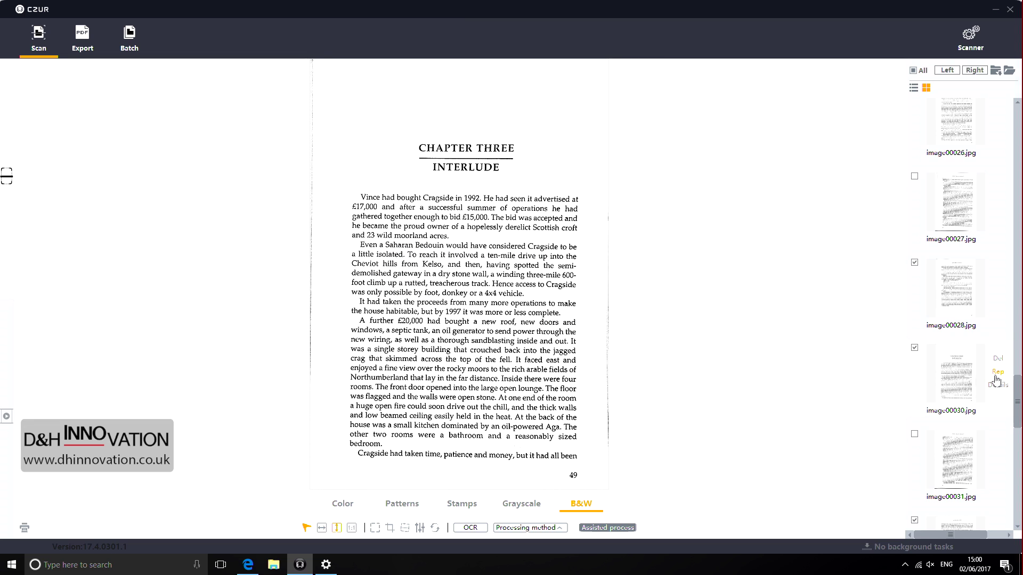
# Step: Check the pages around the deleted one, open image00031.jpg, view its file details and close them
pyautogui.click(955, 309)
pyautogui.click(955, 369)
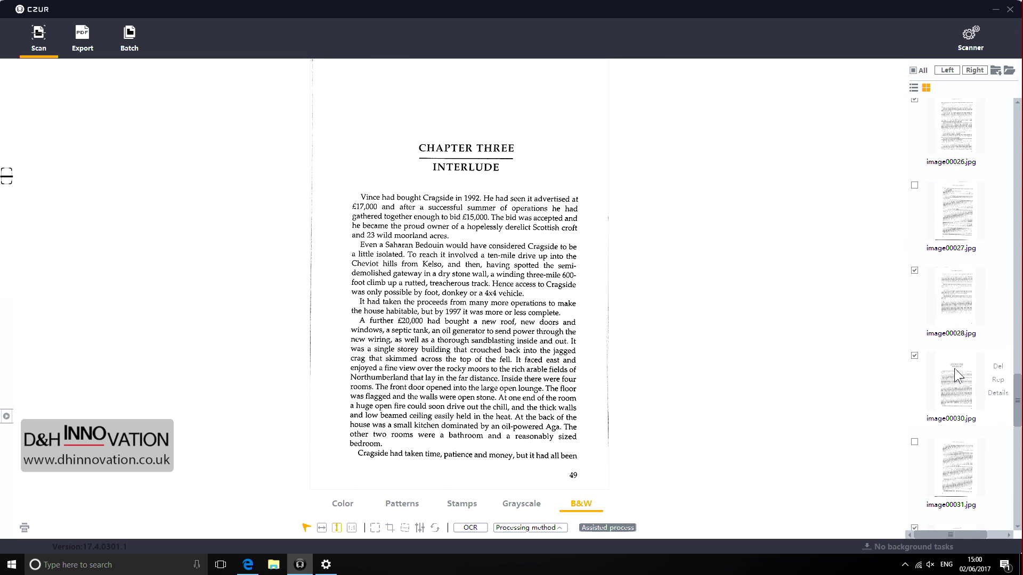
pyautogui.click(960, 476)
pyautogui.scroll(-2, 979, 457)
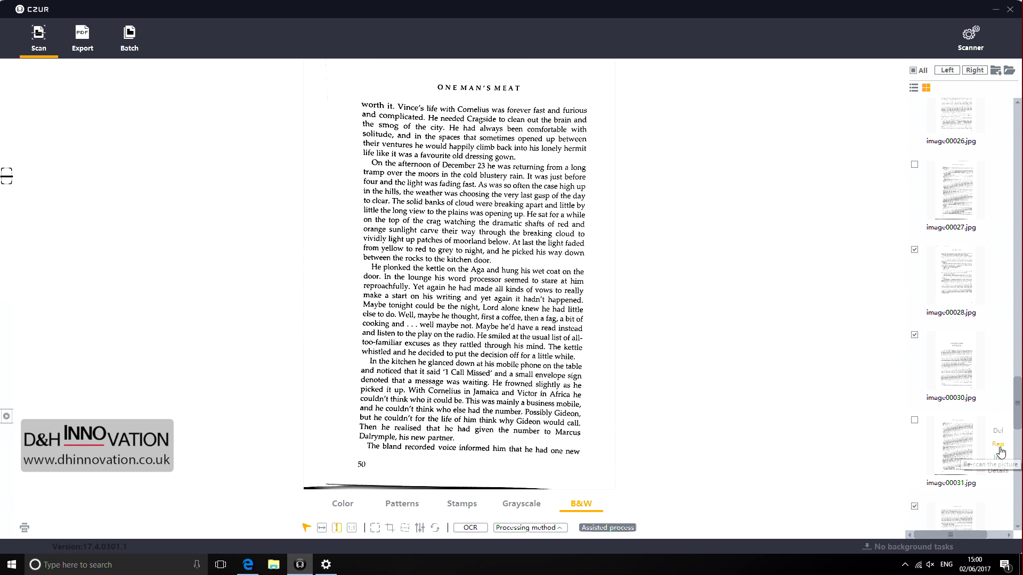
pyautogui.scroll(-1, 1002, 450)
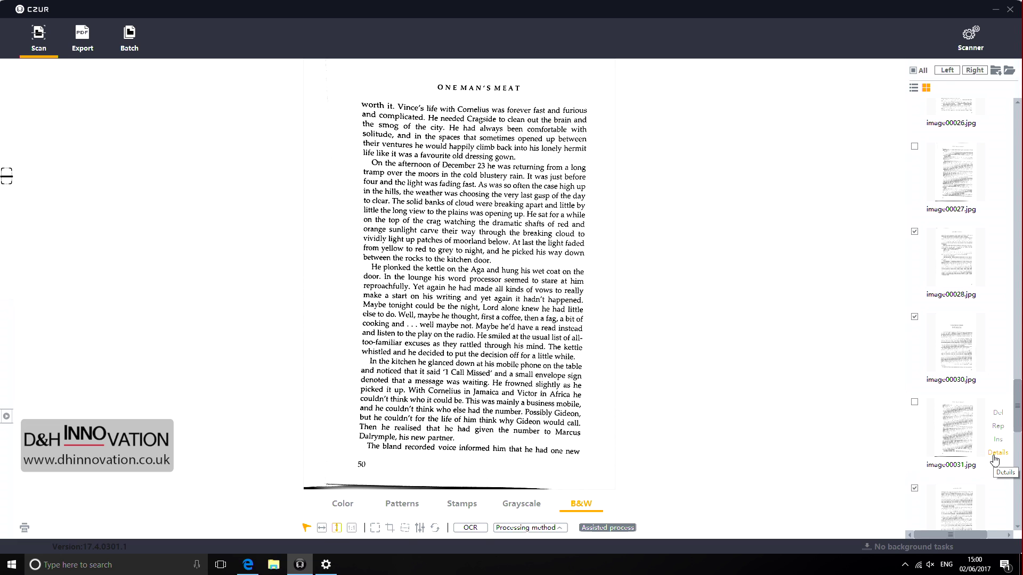
pyautogui.click(996, 453)
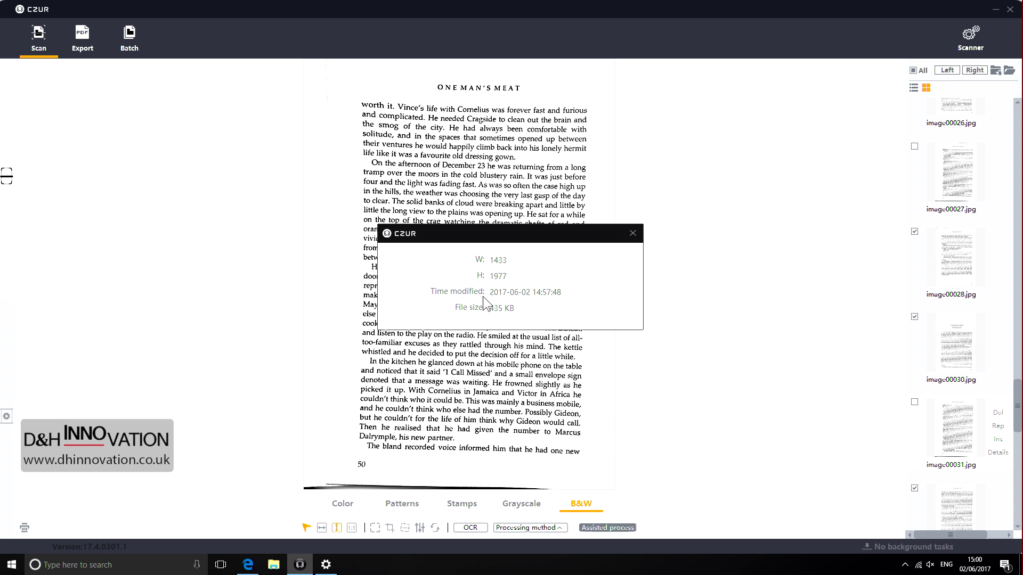
pyautogui.click(633, 233)
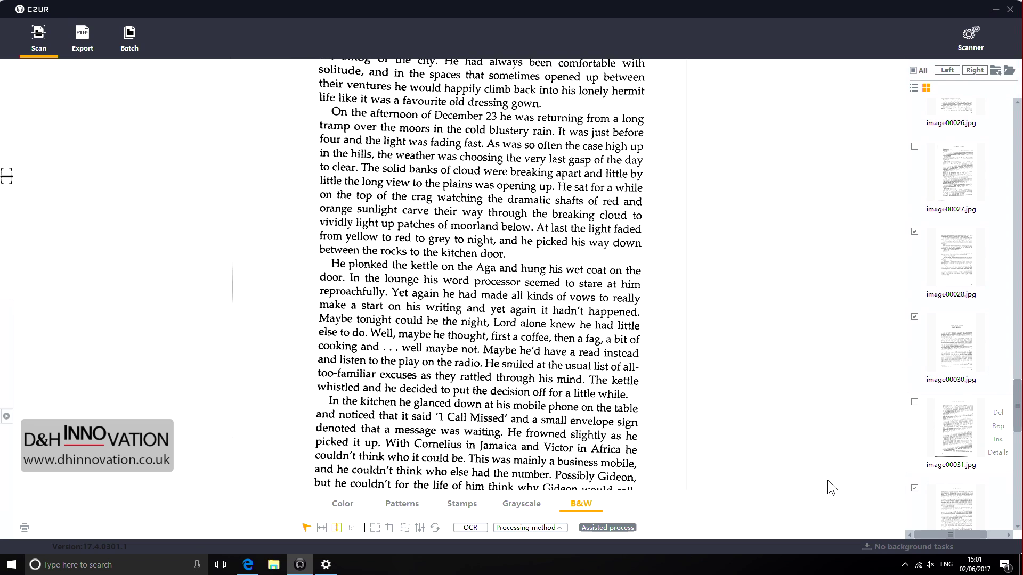
# Step: Try the Color, Patterns, Stamps and Grayscale modes one after another on image00031.jpg
pyautogui.click(342, 506)
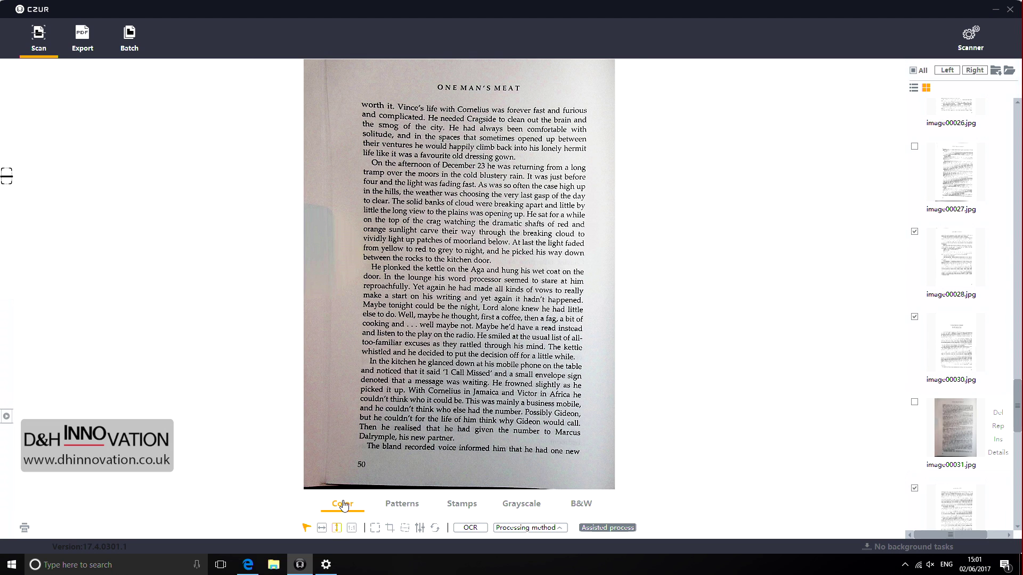
pyautogui.click(399, 506)
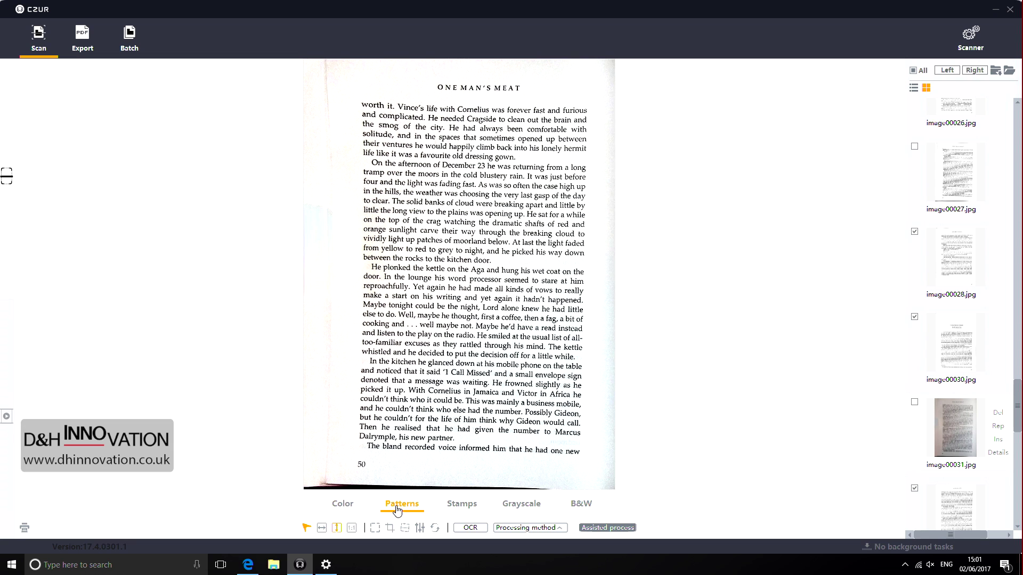
pyautogui.click(456, 507)
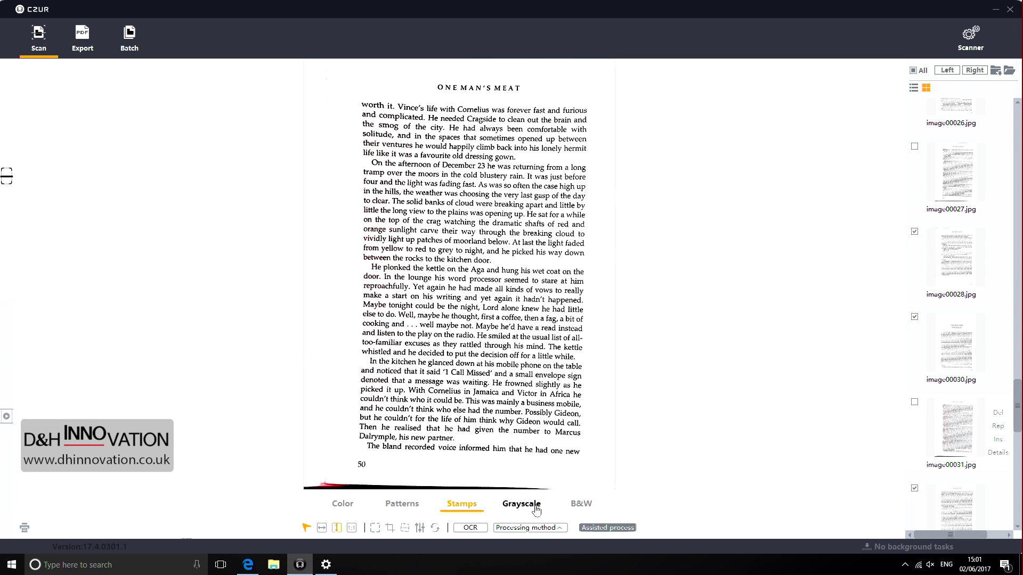
pyautogui.click(535, 508)
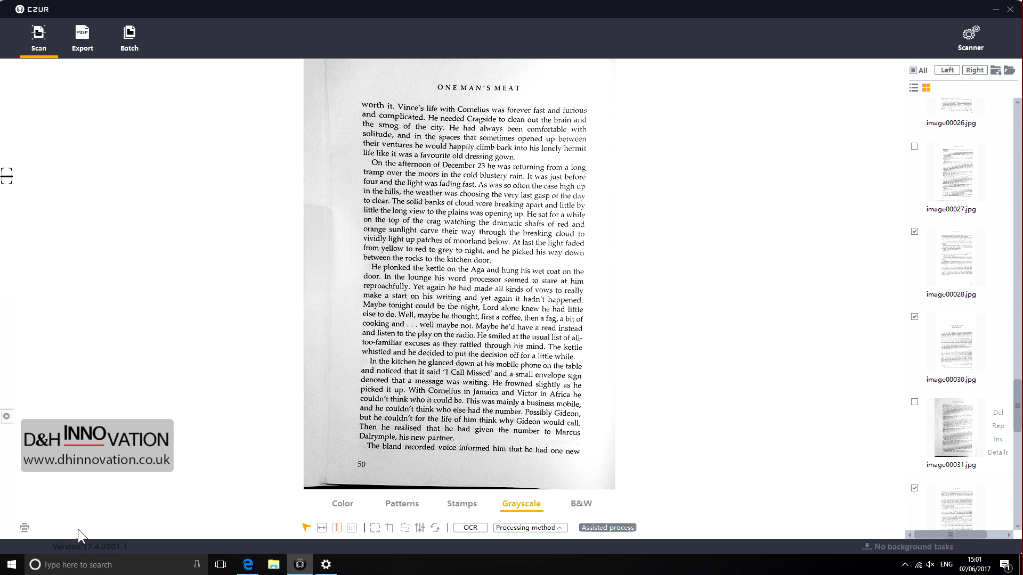
pyautogui.click(24, 530)
pyautogui.press('Escape')
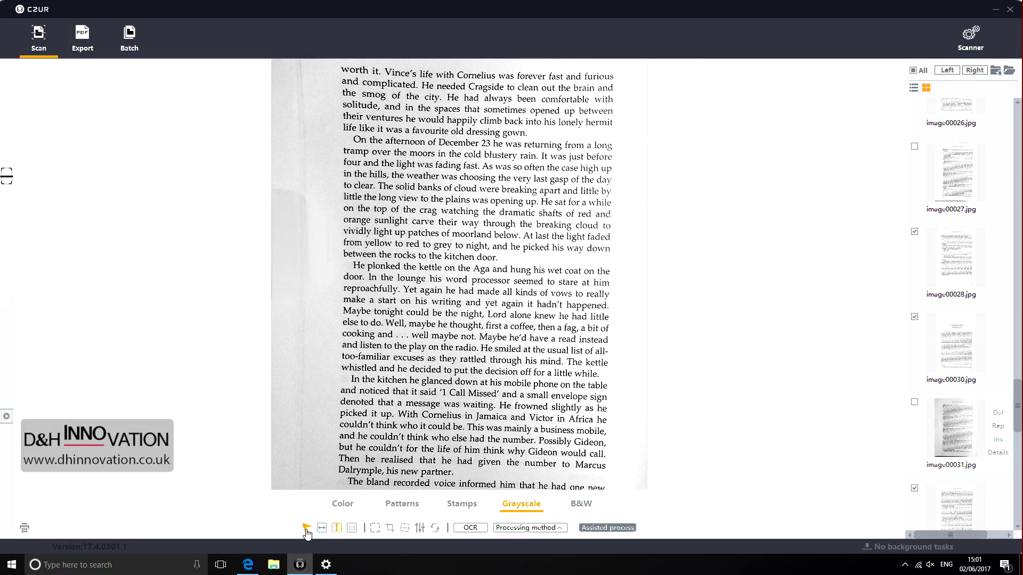
# Step: Zoom the grayscale page and compare its fit-width, fit-height and 1:1 displays
pyautogui.scroll(-3, 410, 341)
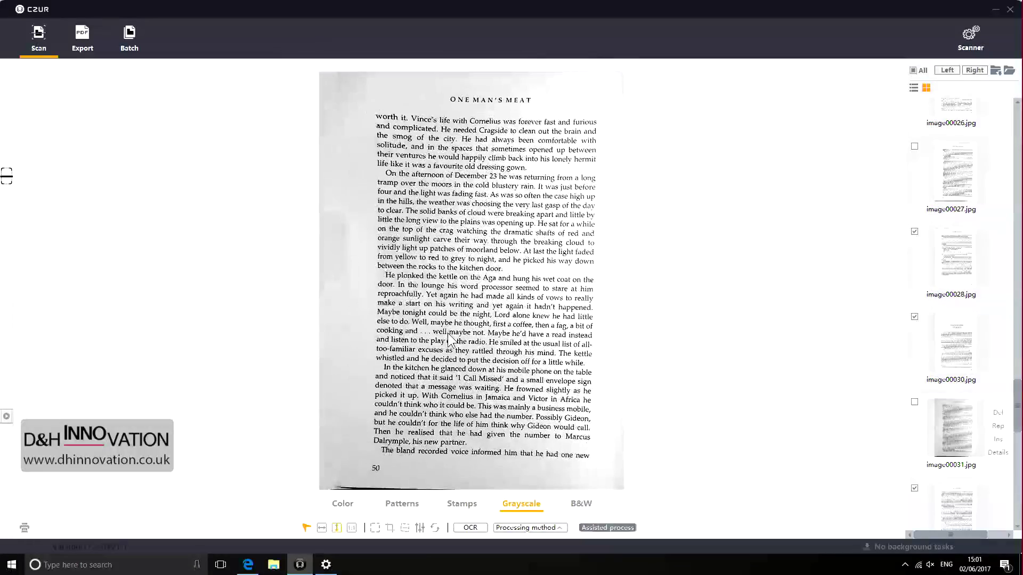
pyautogui.scroll(2, 328, 462)
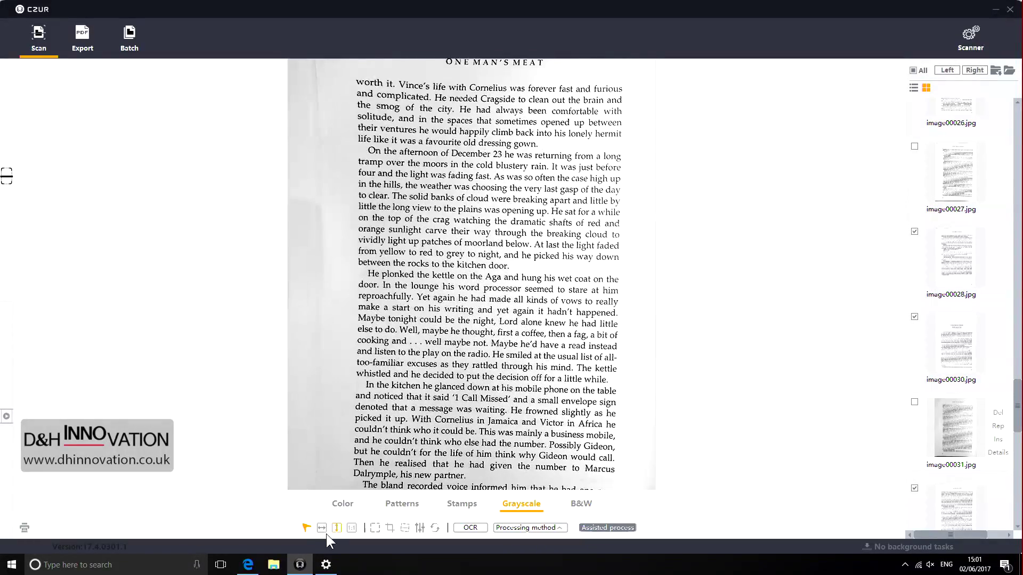
pyautogui.click(321, 527)
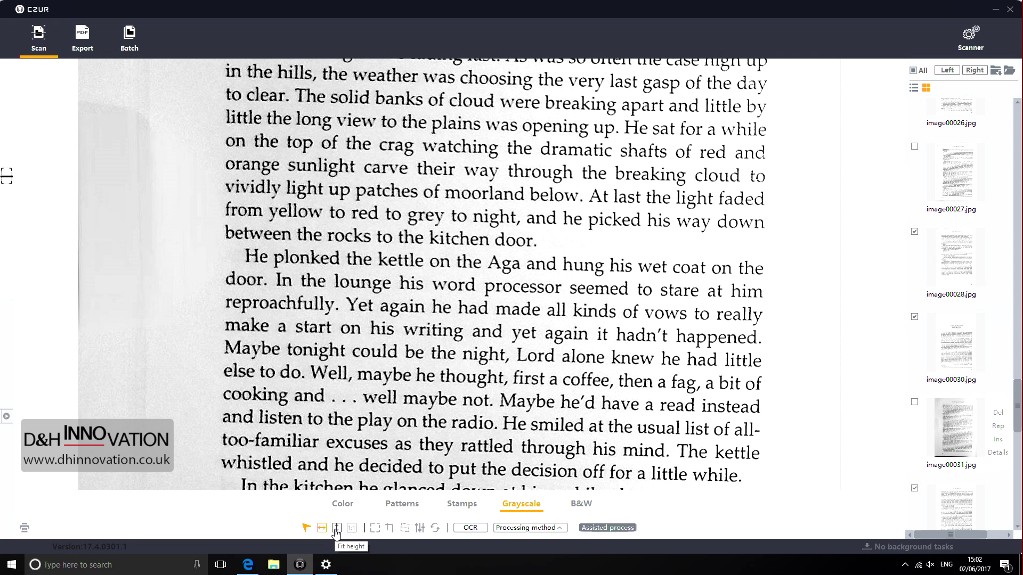
pyautogui.click(336, 528)
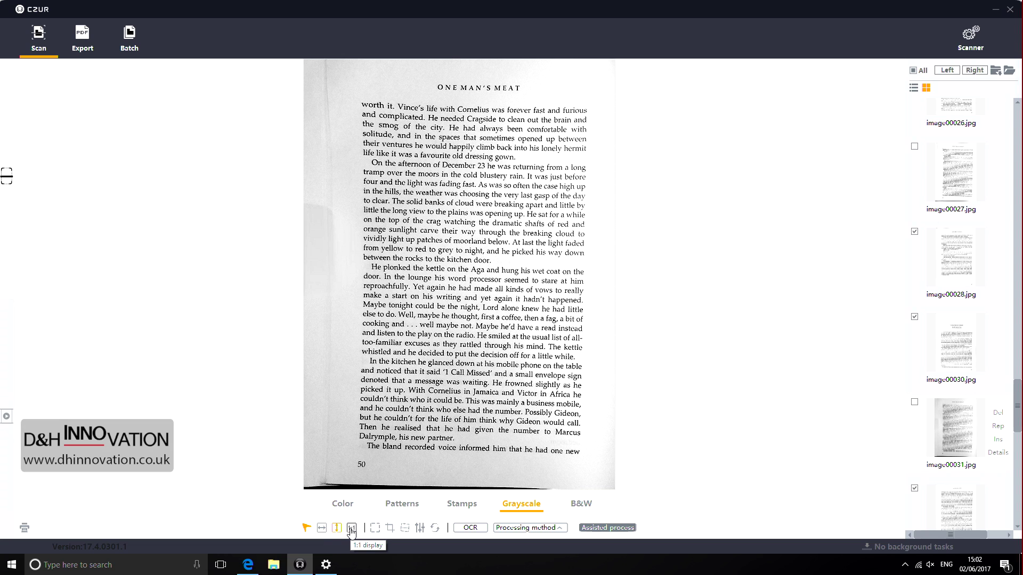
pyautogui.click(351, 528)
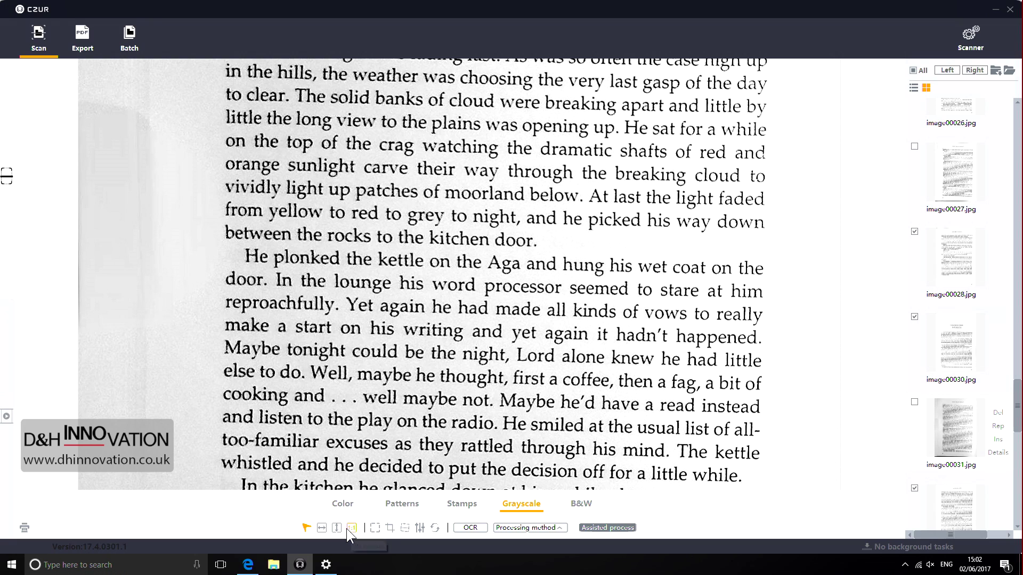
# Step: Try box-selecting and enlarging a block of text in the middle of the page, and return the page to B&W
pyautogui.click(374, 529)
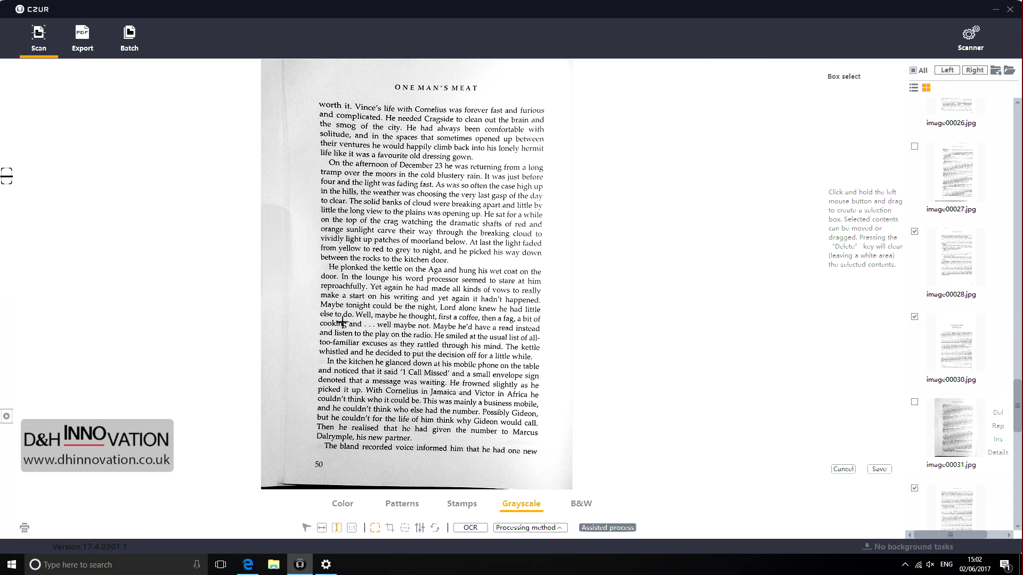
pyautogui.moveTo(330, 204); pyautogui.dragTo(493, 368)
pyautogui.moveTo(459, 333)
pyautogui.mouseDown()
pyautogui.moveTo(482, 358)
pyautogui.moveTo(457, 337)
pyautogui.moveTo(462, 328)
pyautogui.mouseUp()
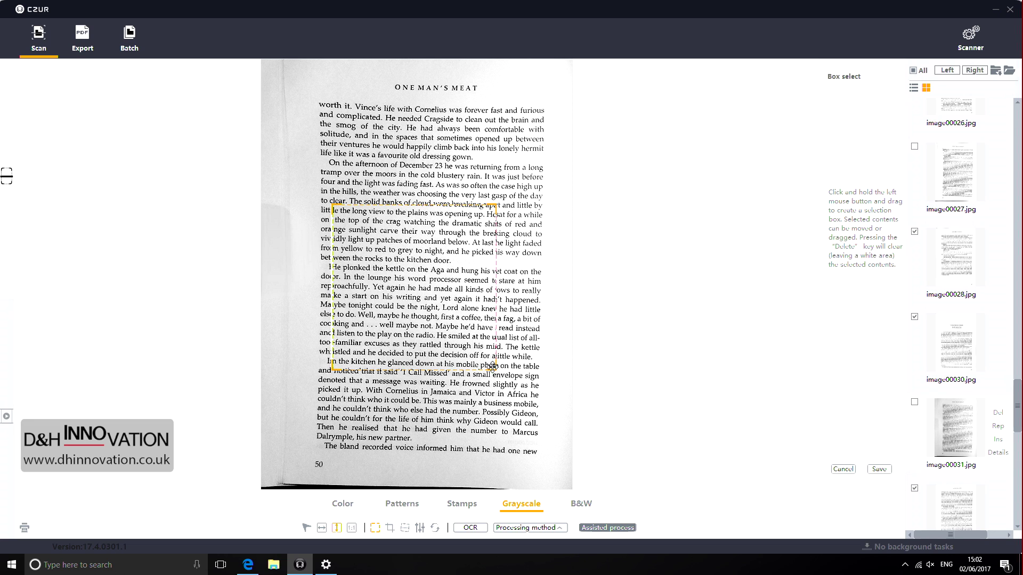
pyautogui.moveTo(496, 372); pyautogui.dragTo(501, 394)
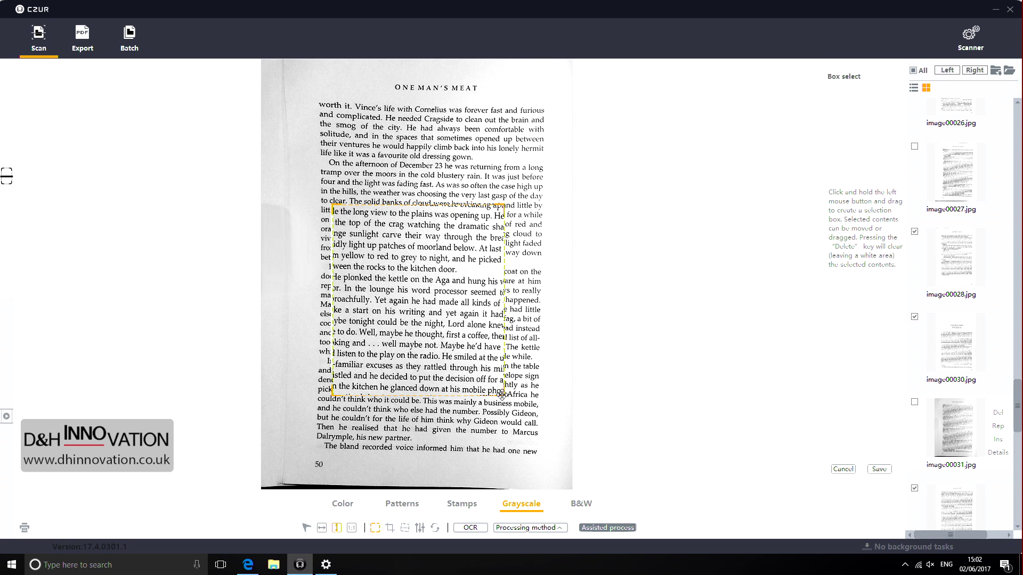
pyautogui.click(580, 503)
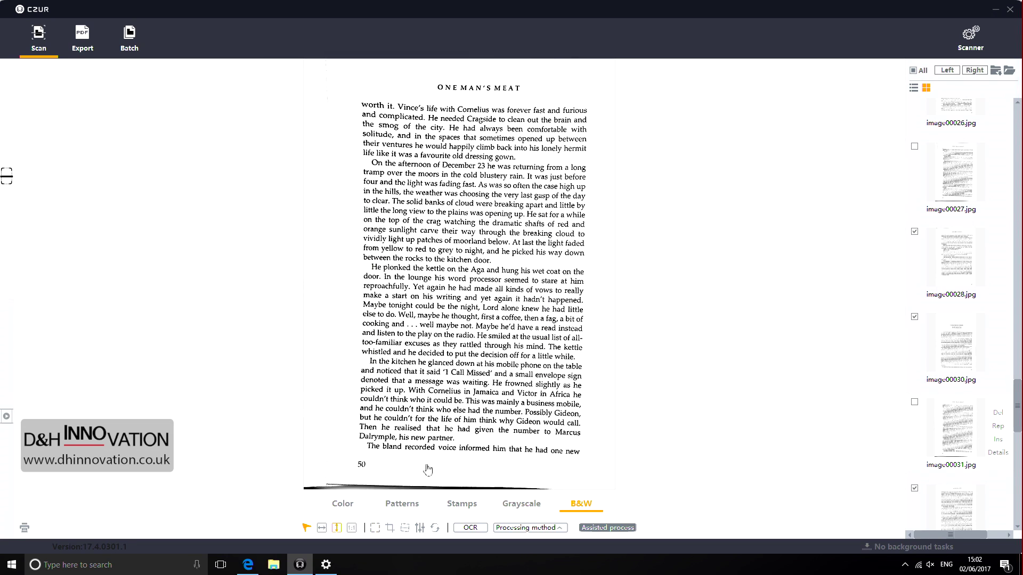
# Step: Try cropping the page to a block of central text with the unselected area set to Cut, and cancel
pyautogui.click(389, 527)
pyautogui.moveTo(349, 200); pyautogui.dragTo(488, 372)
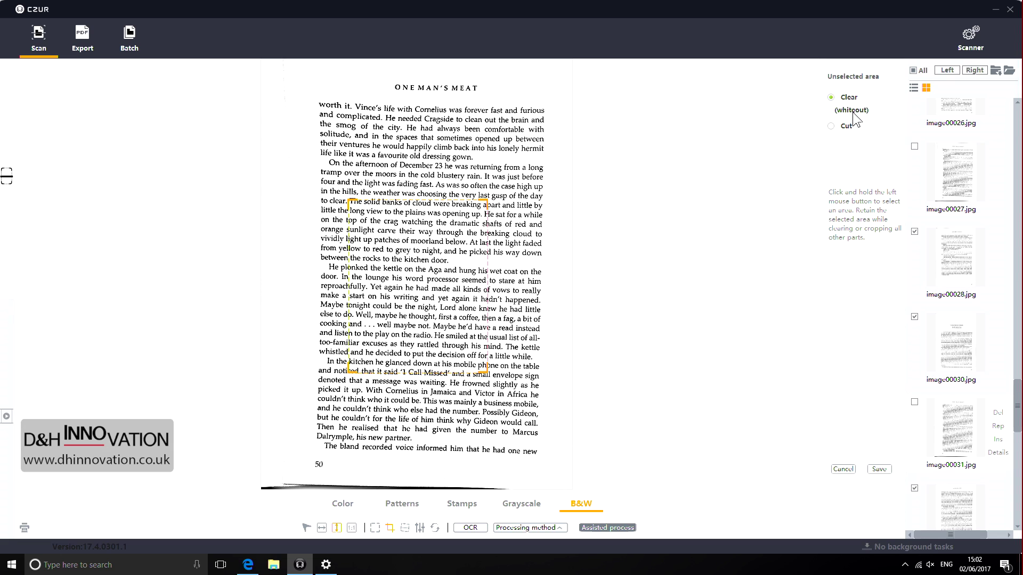
pyautogui.click(837, 130)
pyautogui.click(845, 471)
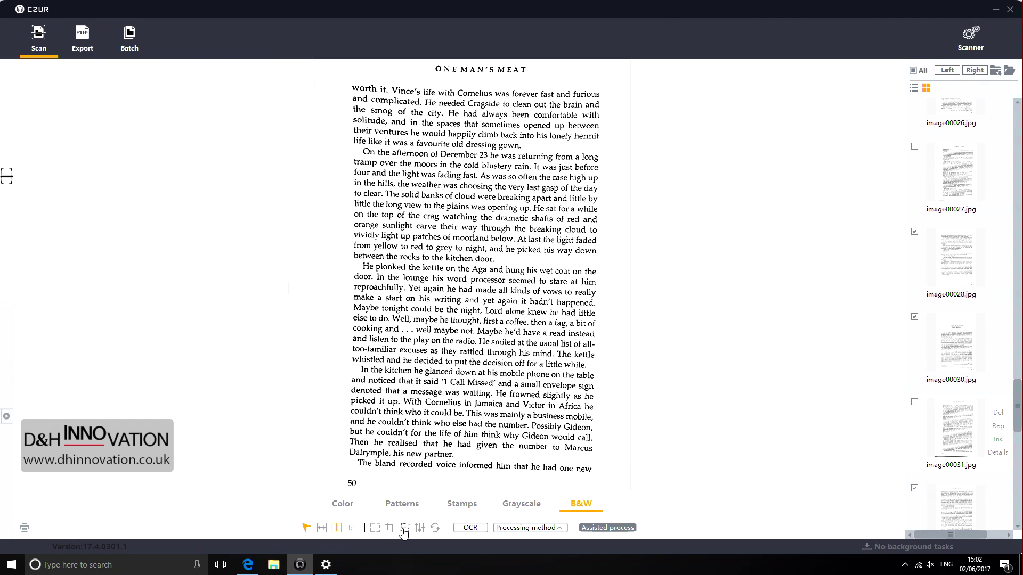
# Step: Try rotating the page 90° counterclockwise and clockwise, mirroring it horizontally and vertically, and changing its angle with the slider
pyautogui.click(406, 526)
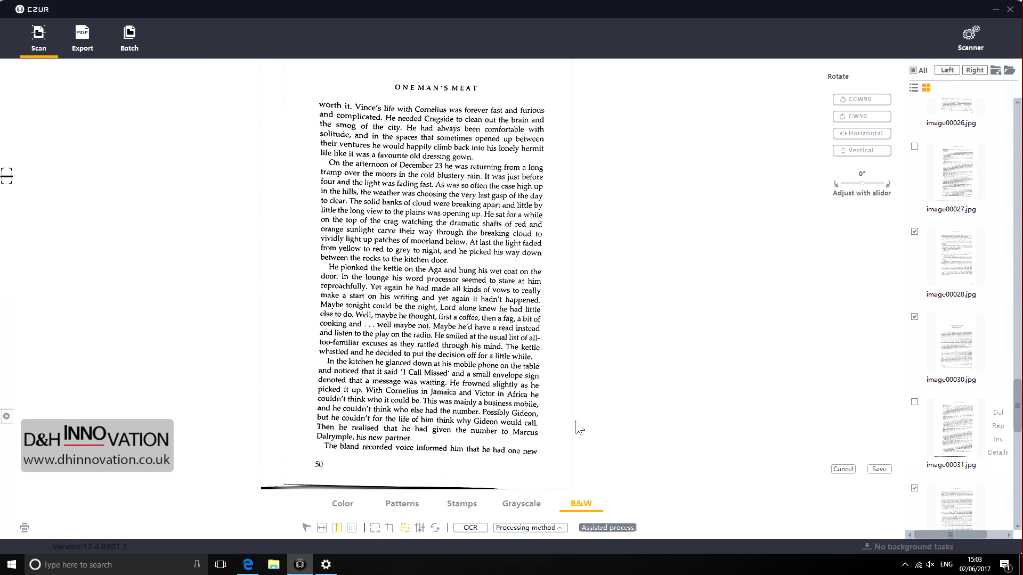
pyautogui.click(857, 104)
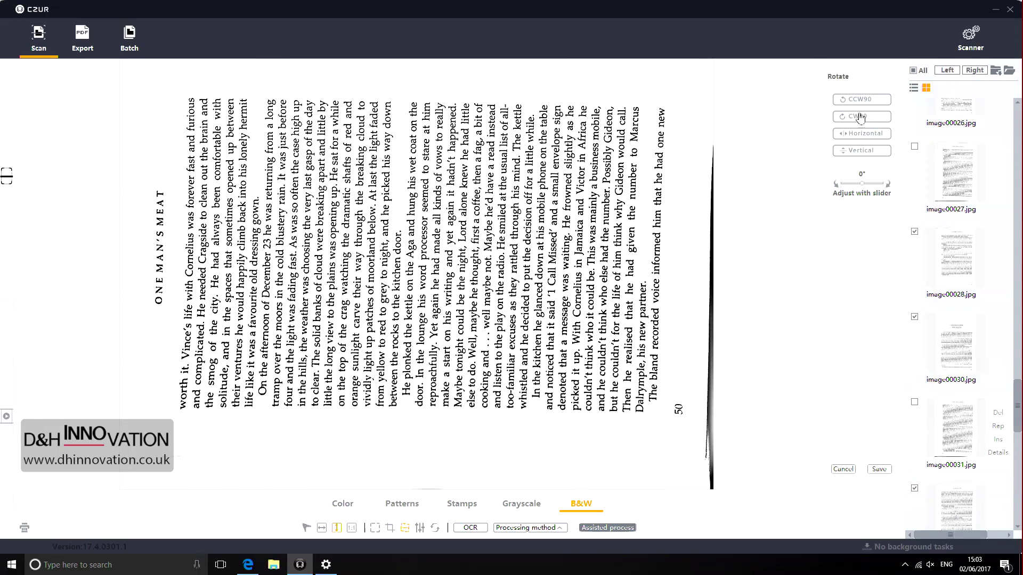
pyautogui.click(860, 118)
pyautogui.click(853, 134)
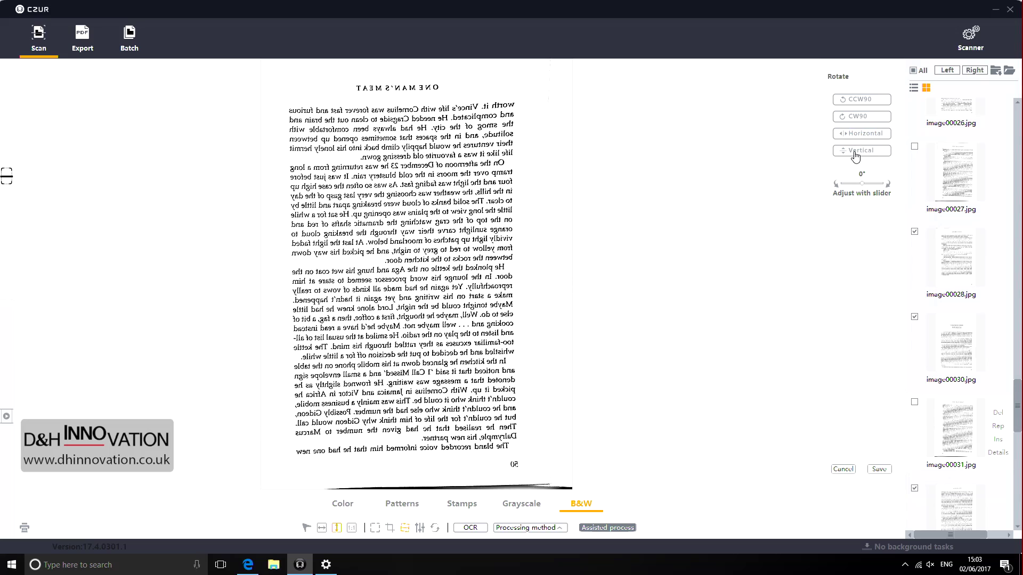
pyautogui.click(856, 151)
pyautogui.click(858, 151)
pyautogui.click(863, 135)
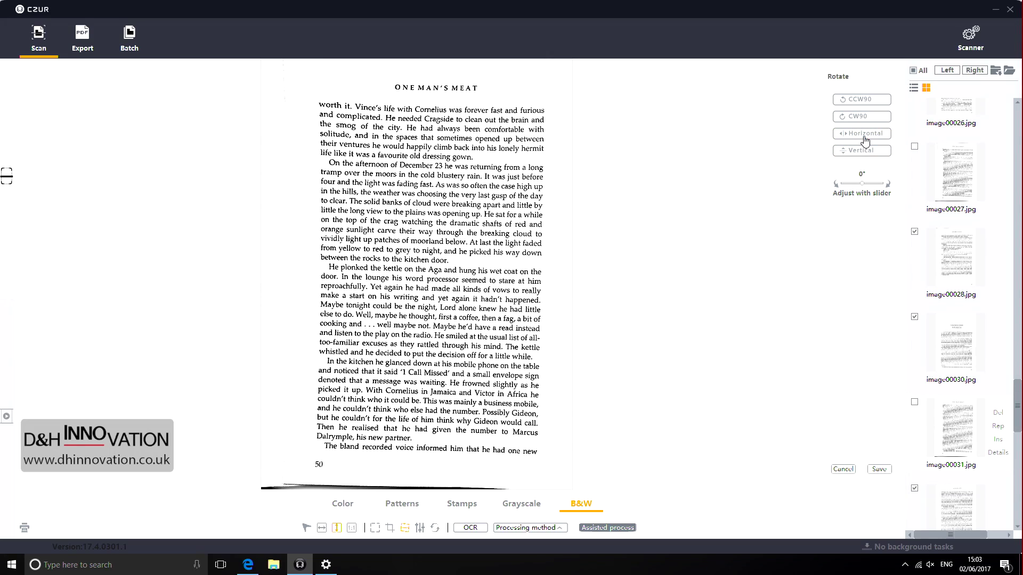
pyautogui.moveTo(858, 183); pyautogui.dragTo(875, 186)
# Step: Try raising and lowering the Thickness adjustment of the page text, and abandon all edits to the page
pyautogui.click(421, 528)
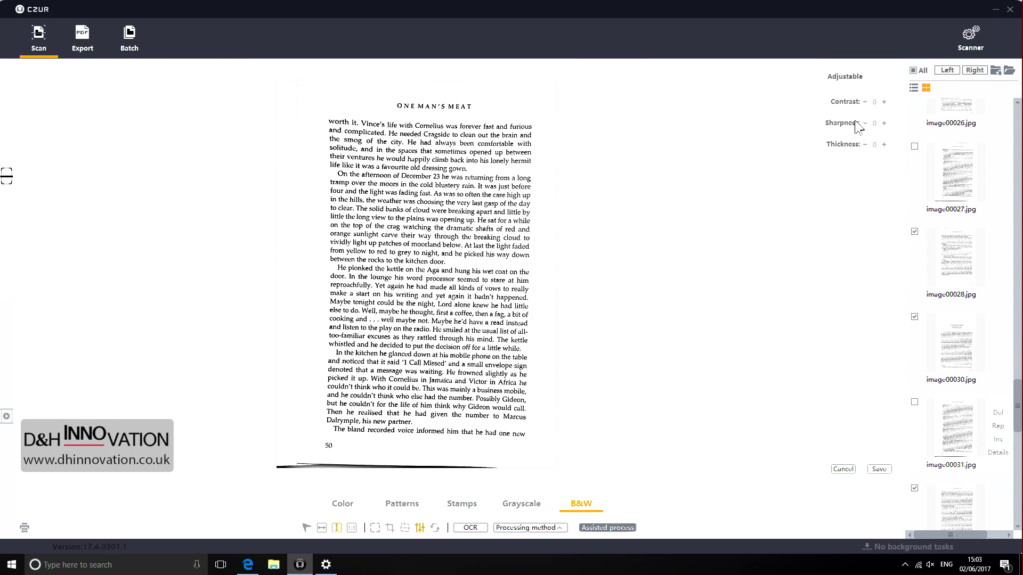
pyautogui.click(884, 144)
pyautogui.click(884, 144)
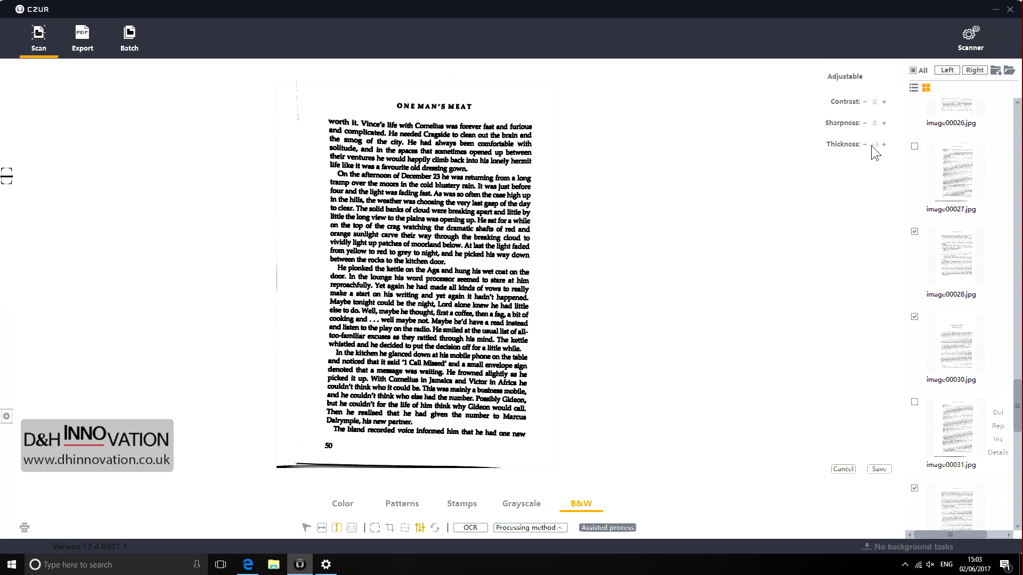
pyautogui.click(864, 145)
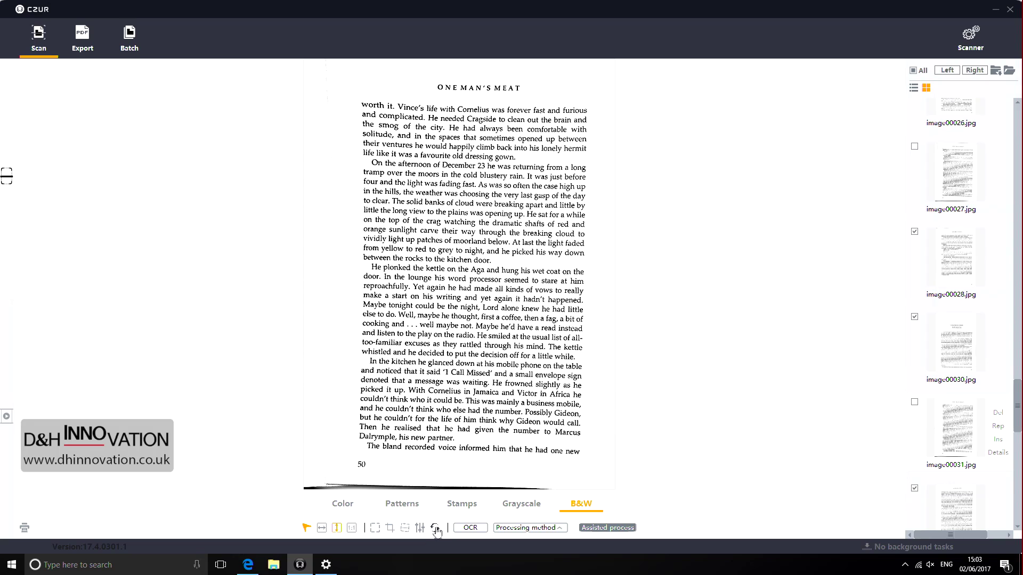
pyautogui.click(435, 529)
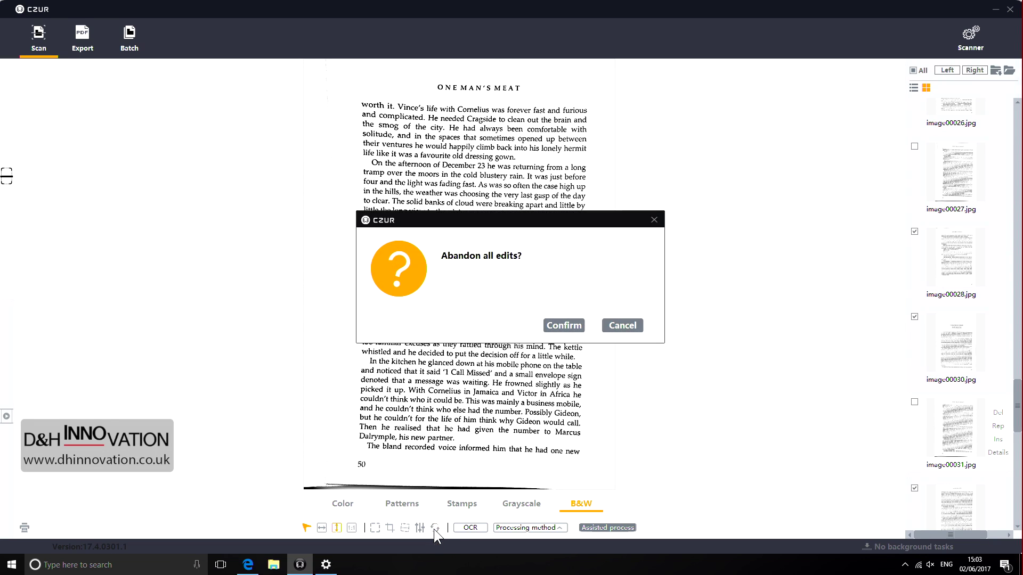
pyautogui.click(557, 328)
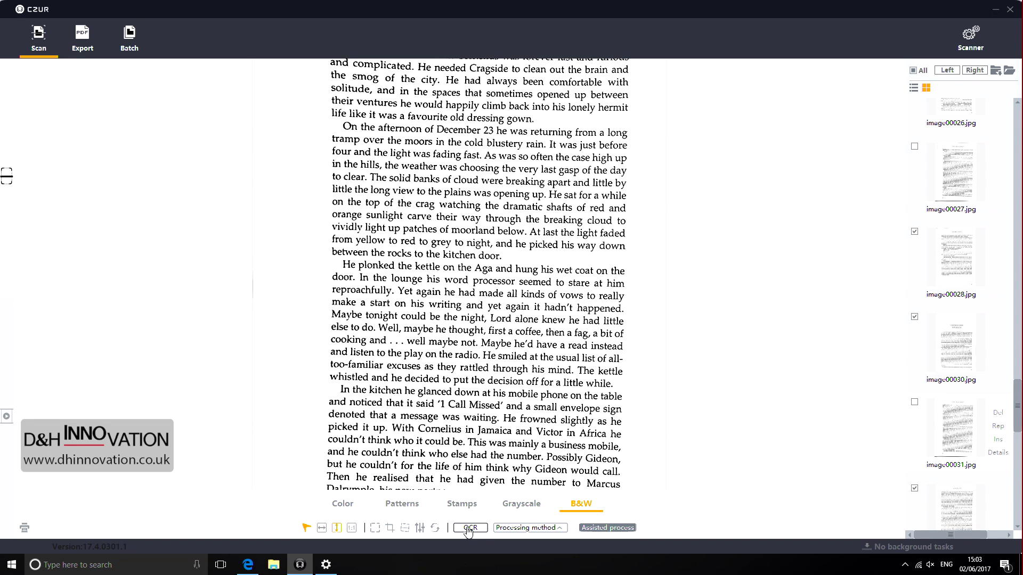
# Step: Run English OCR on image00031.jpg, save it to the Desktop as the Word file "single pag ocr", and open the result
pyautogui.click(468, 529)
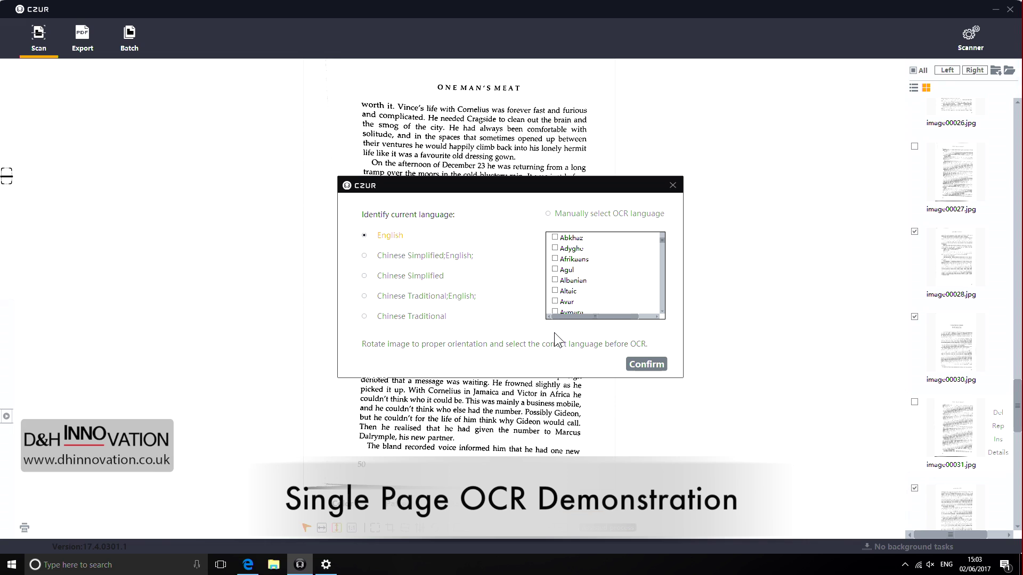
pyautogui.click(641, 364)
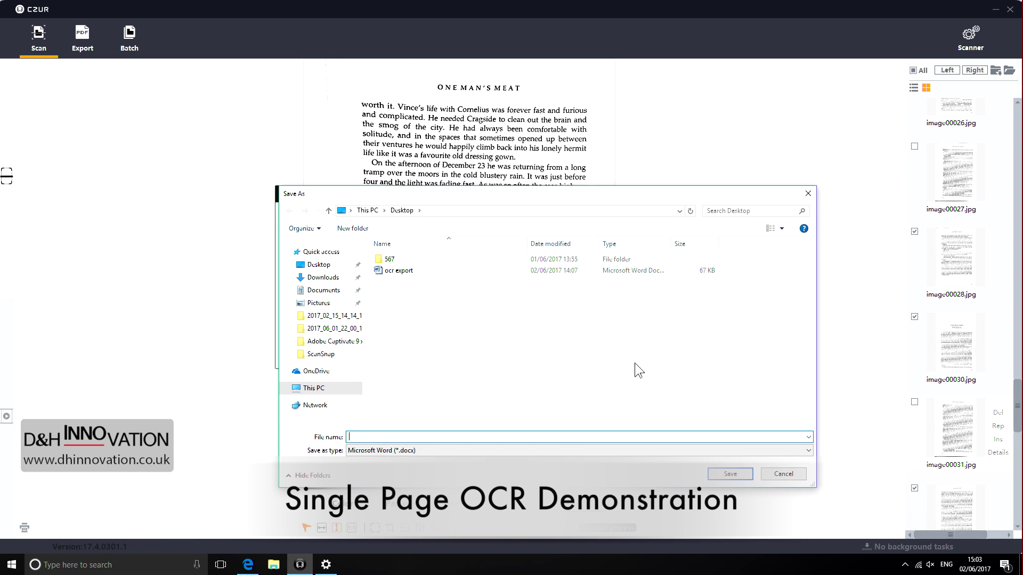
pyautogui.write('single ')
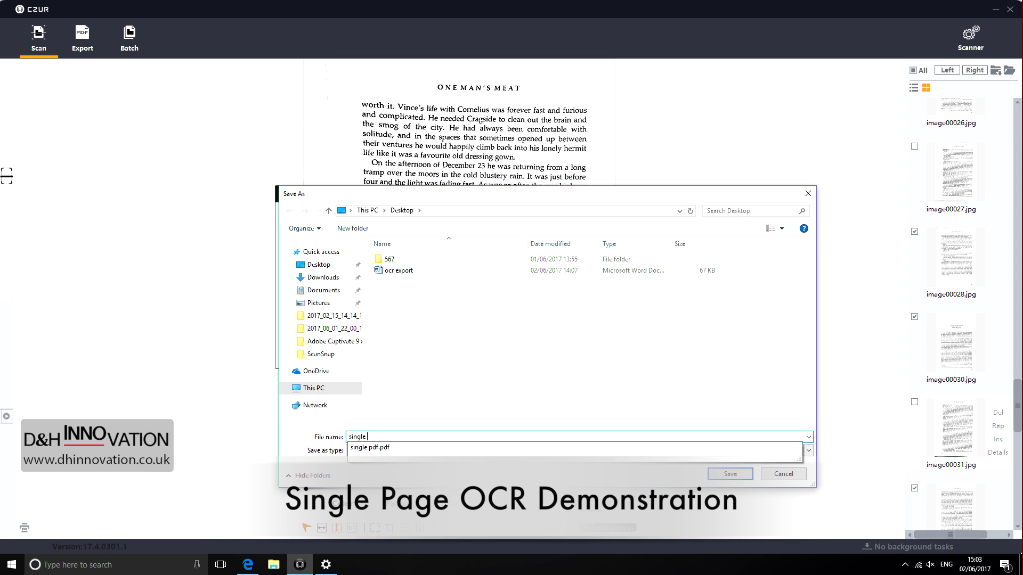
pyautogui.write('pag ocr')
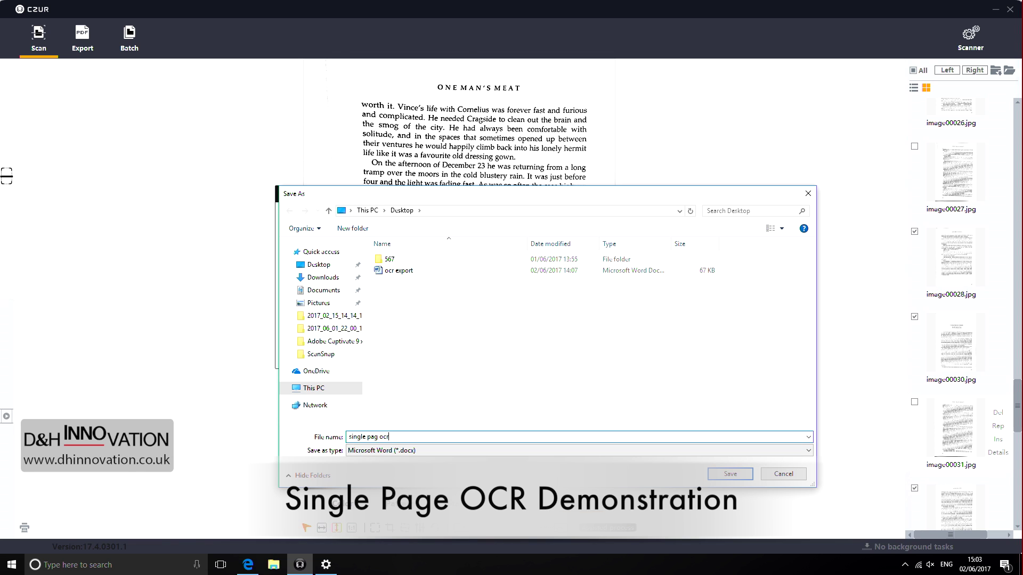
pyautogui.press('Return')
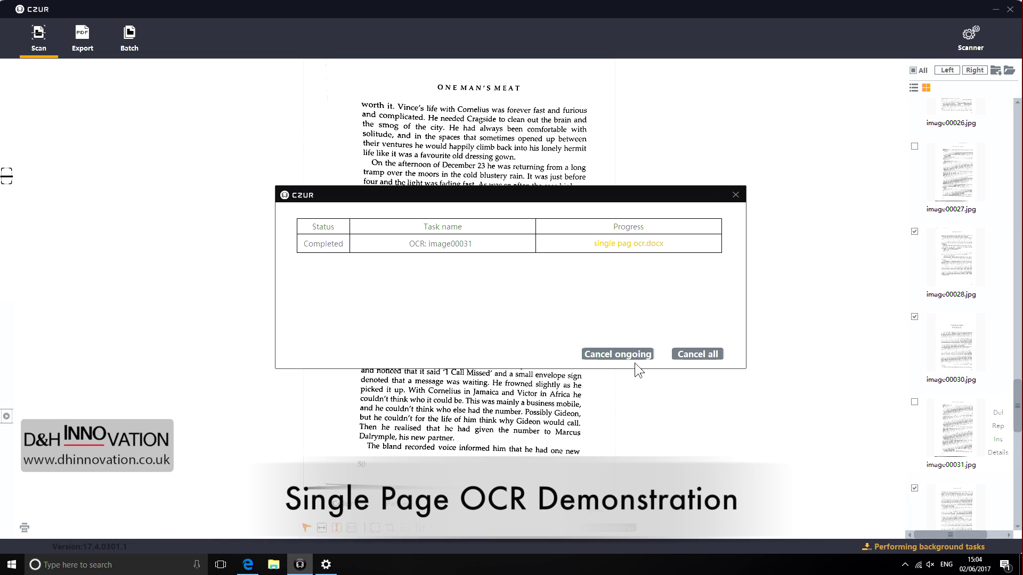
pyautogui.click(630, 244)
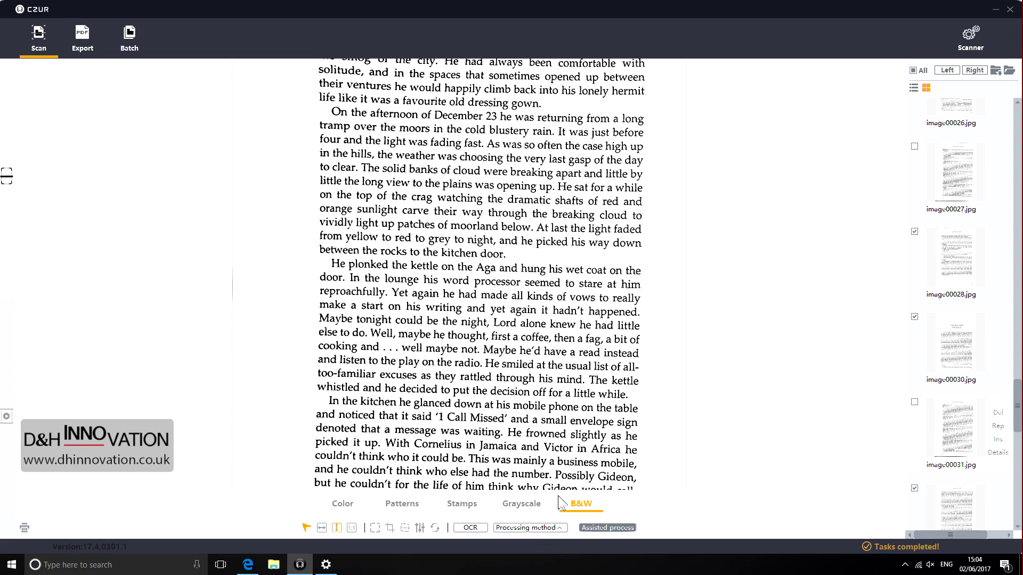
# Step: View the processing method options, and adjust the recognition box's upper-right corner to the sheet outline of image00001.jpg in Assisted process
pyautogui.click(559, 529)
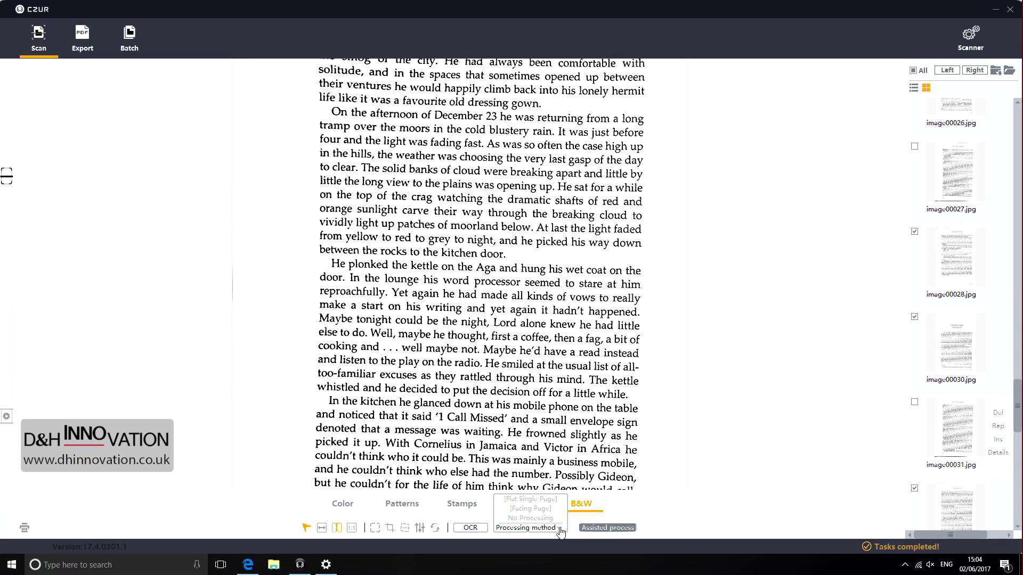
pyautogui.click(609, 531)
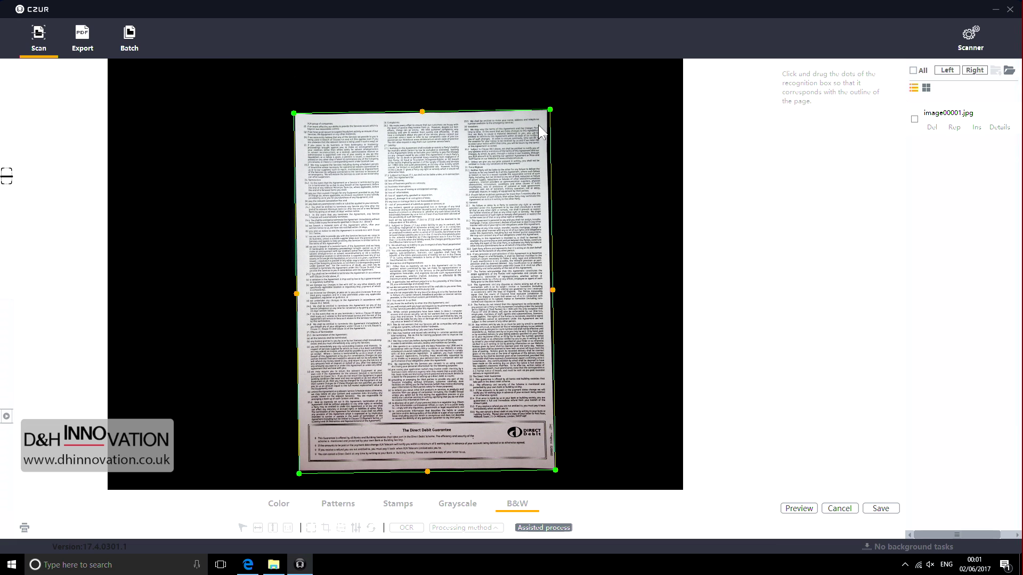
pyautogui.moveTo(553, 109)
pyautogui.mouseDown()
pyautogui.moveTo(570, 98)
pyautogui.moveTo(548, 107)
pyautogui.mouseUp()
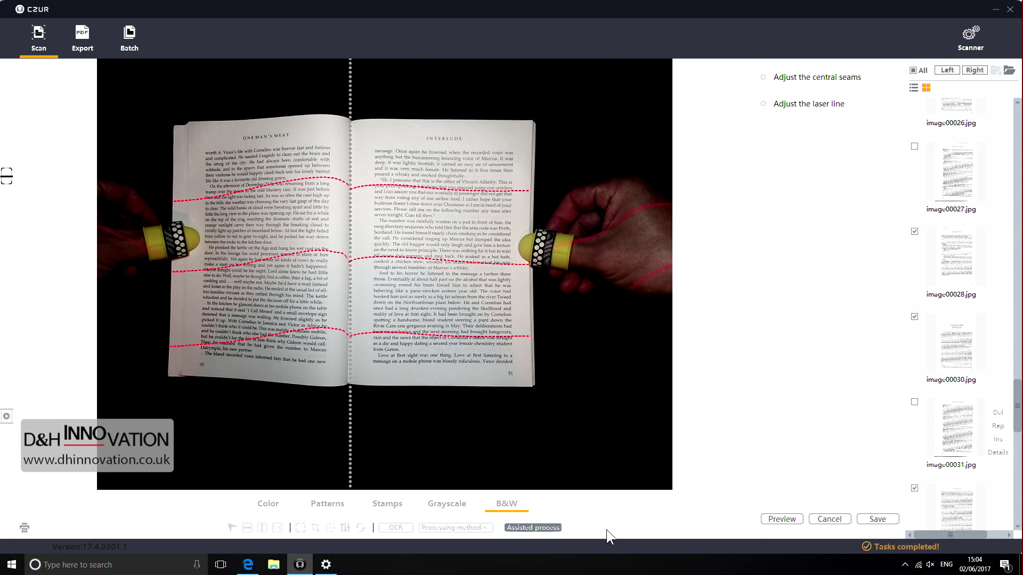
# Step: Try the central seam adjustment and the right half of the middle laser line on the book spread, and cancel Assisted process
pyautogui.click(763, 78)
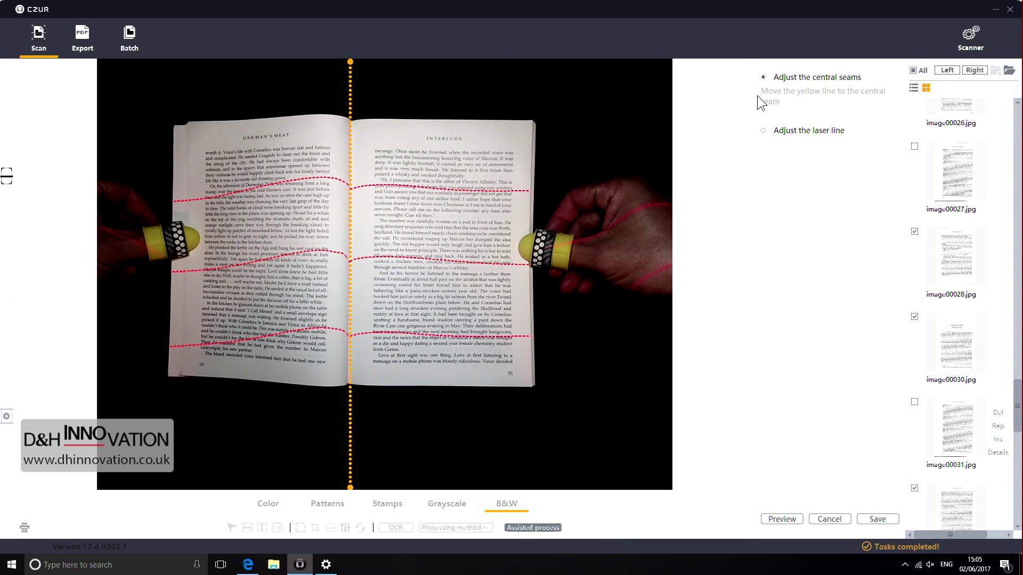
pyautogui.click(763, 131)
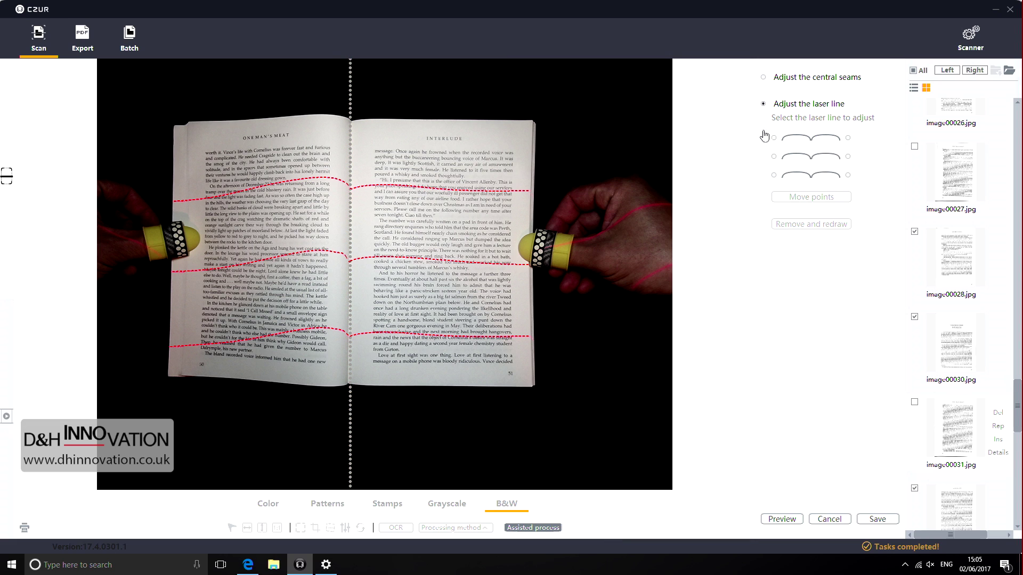
pyautogui.click(847, 156)
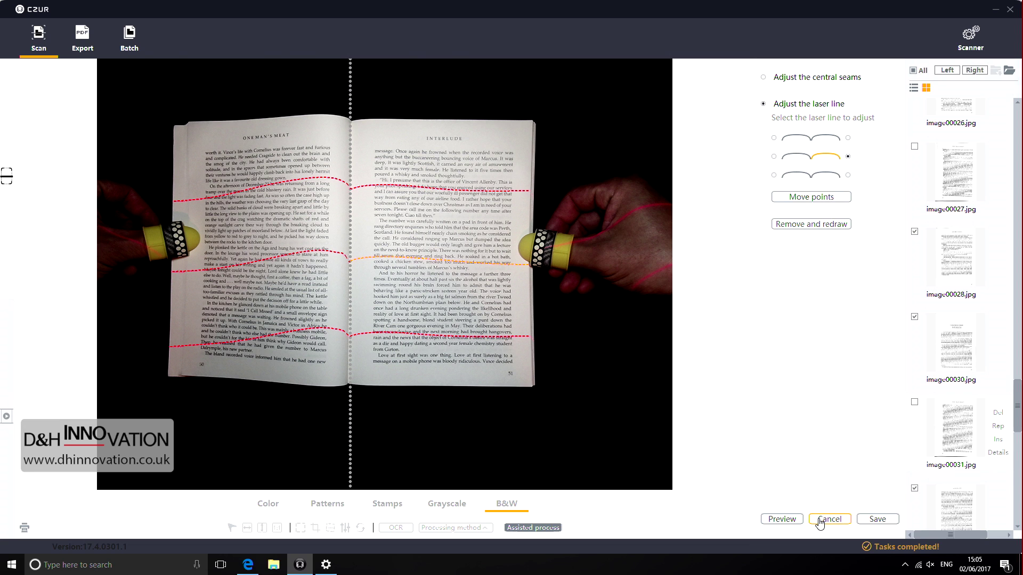
pyautogui.click(820, 523)
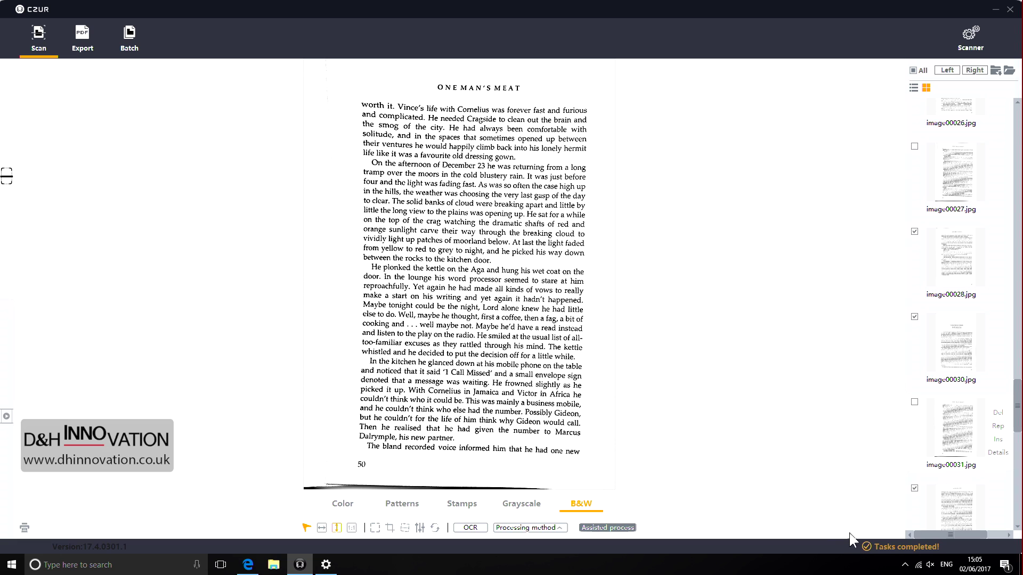
# Step: Check the background task list for the single-page OCR job and close it
pyautogui.click(873, 548)
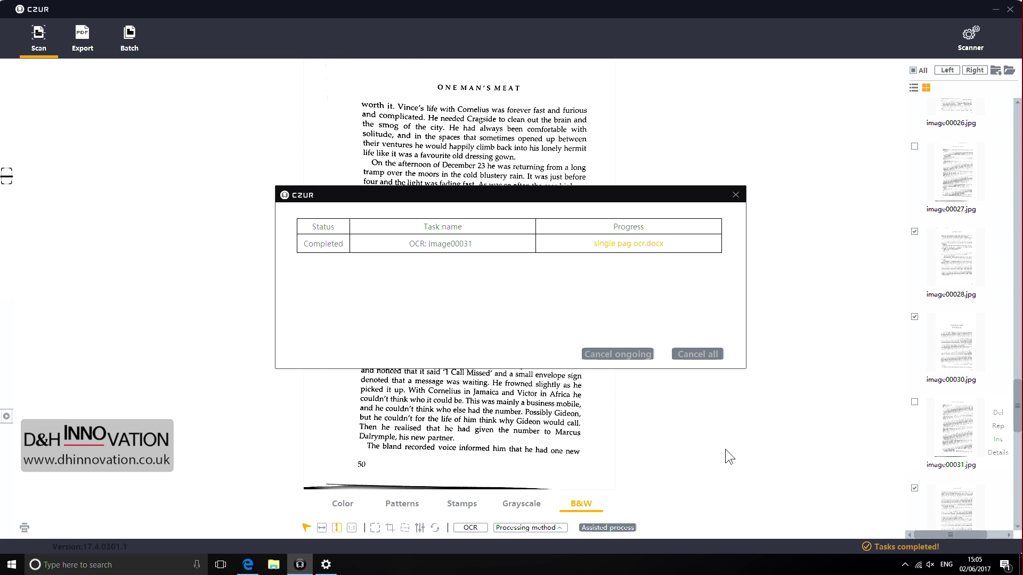
pyautogui.click(735, 195)
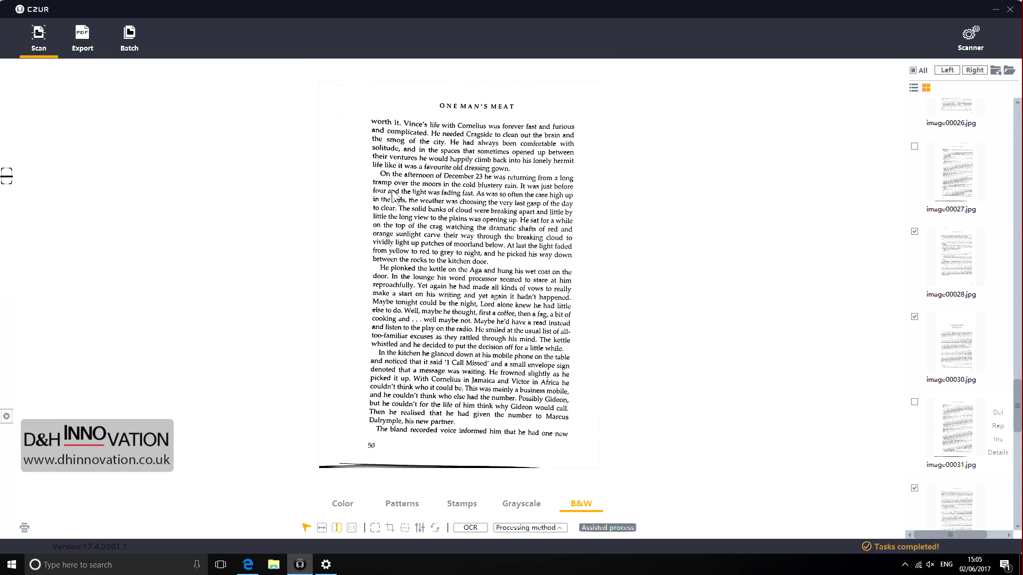
# Step: Select all images and export them to the Desktop as a non-OCR PDF named "standard pdf"
pyautogui.click(83, 48)
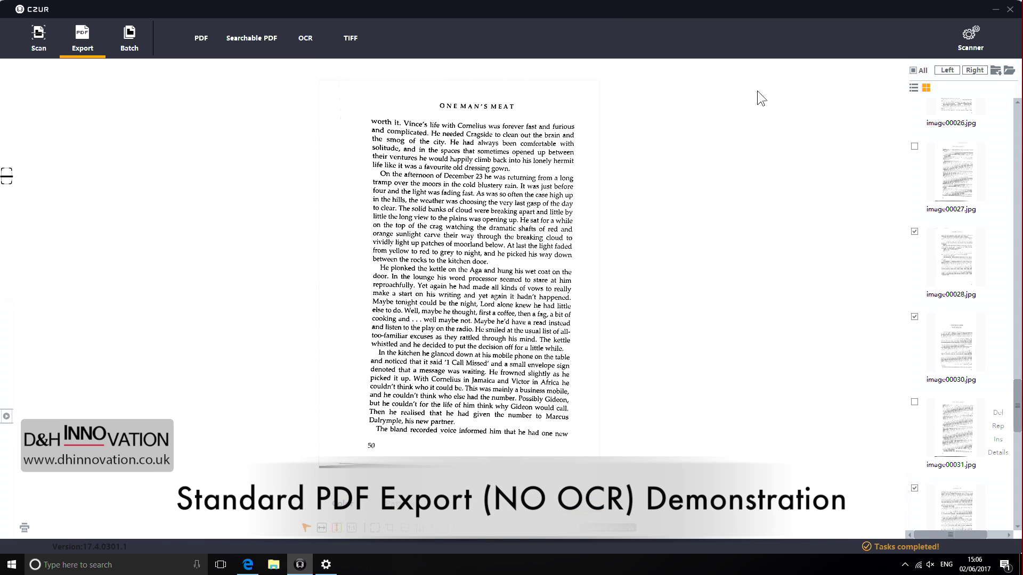
pyautogui.click(914, 70)
pyautogui.click(198, 39)
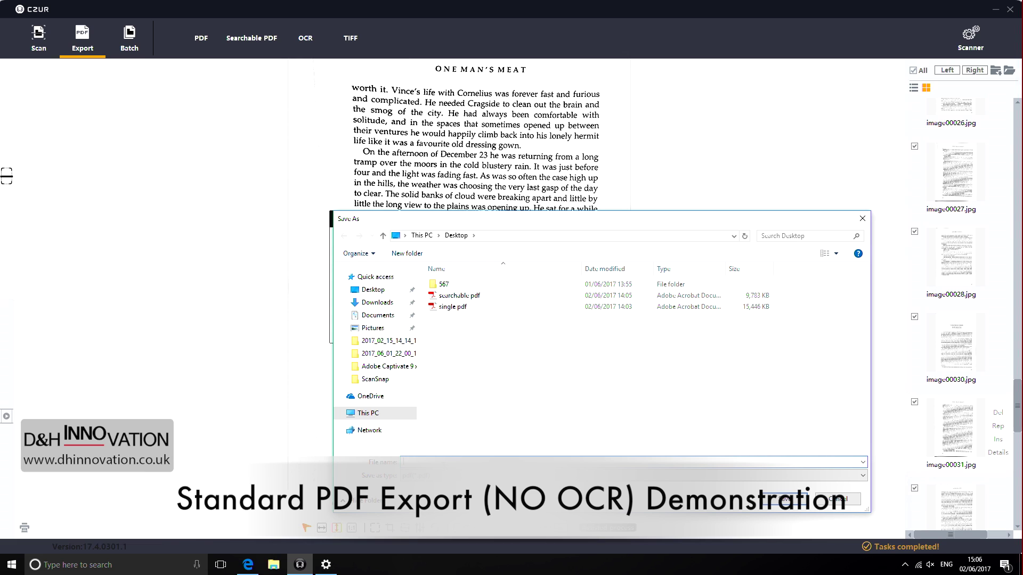
pyautogui.write('sa')
pyautogui.press('Return')
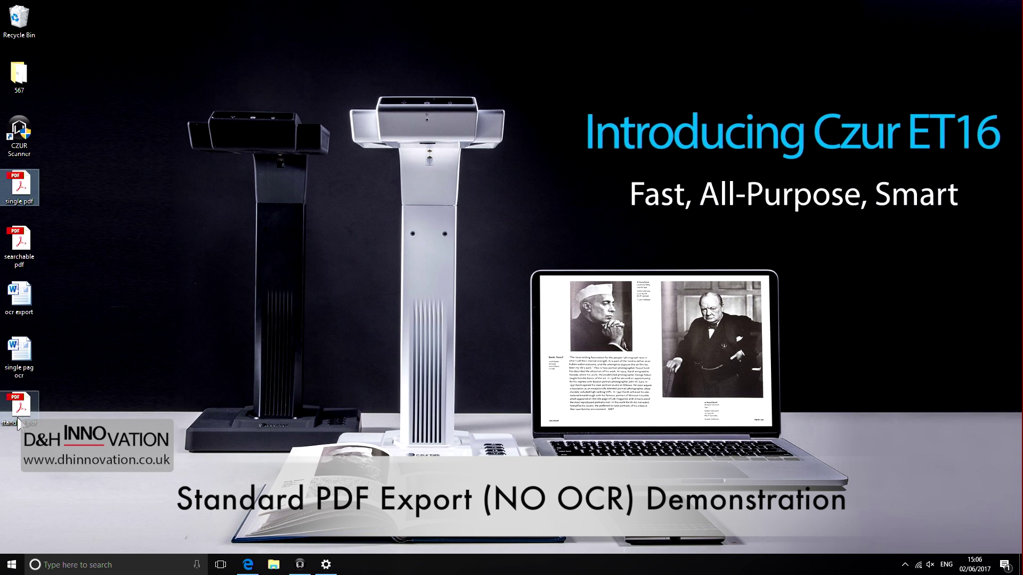
# Step: Open the exported standard pdf from the Desktop in Acrobat Reader and look through its pages using the thumbnails
pyautogui.click(13, 416)
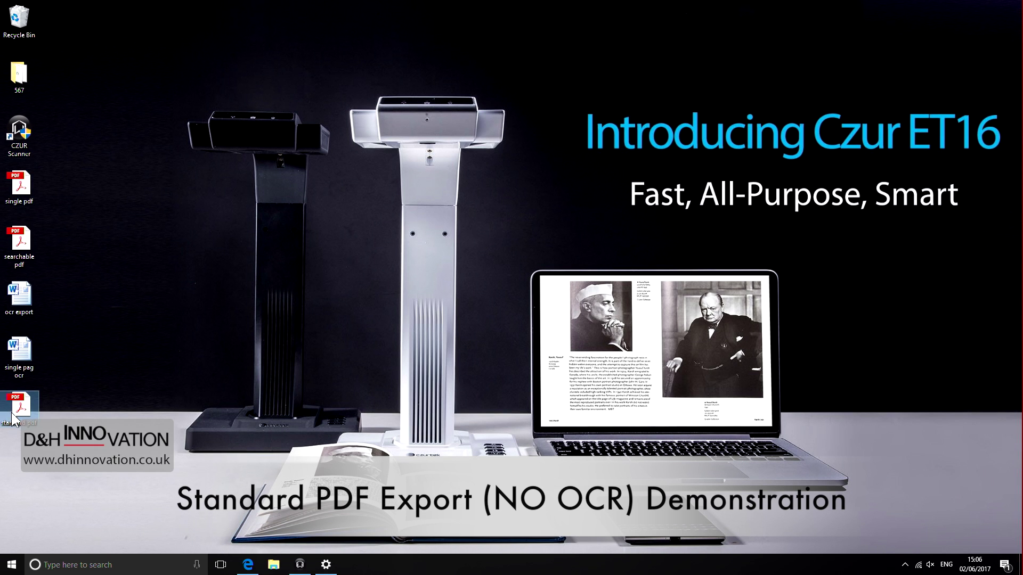
pyautogui.doubleClick(13, 417)
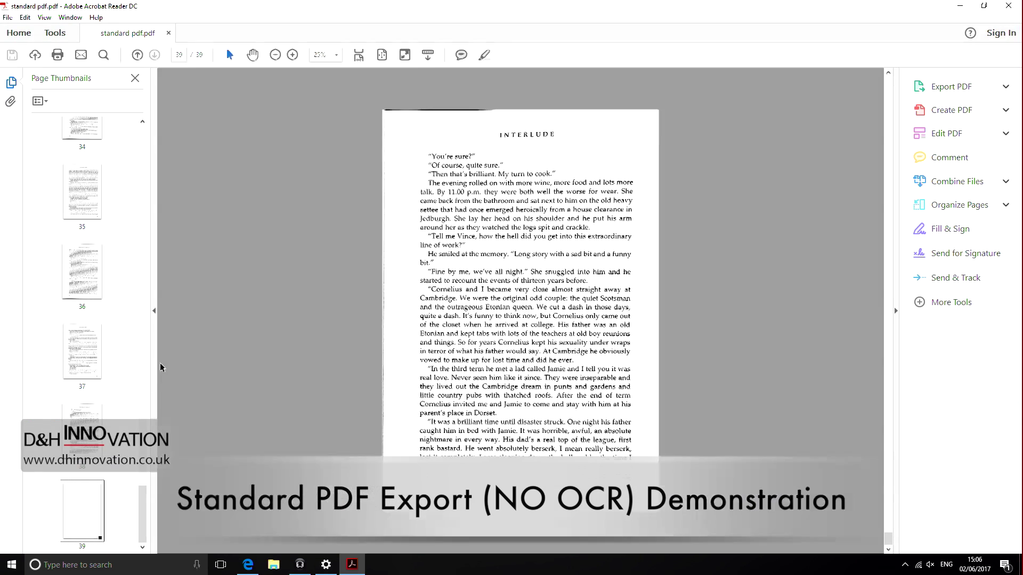
pyautogui.click(84, 217)
pyautogui.click(86, 259)
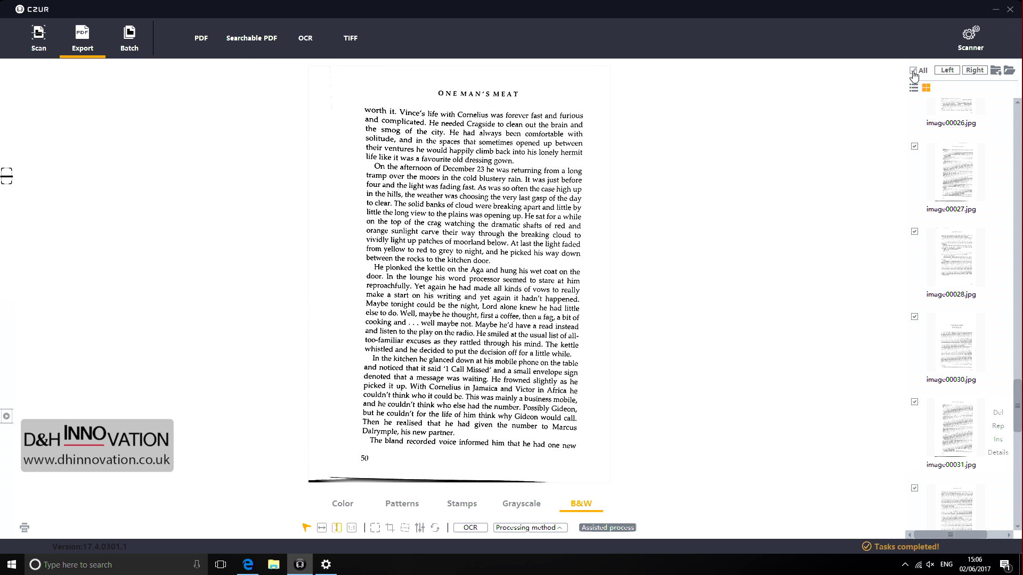
# Step: Start a searchable PDF export of all images, try manual OCR languages Agul, Altaic and Avar, and set the language to English
pyautogui.click(257, 38)
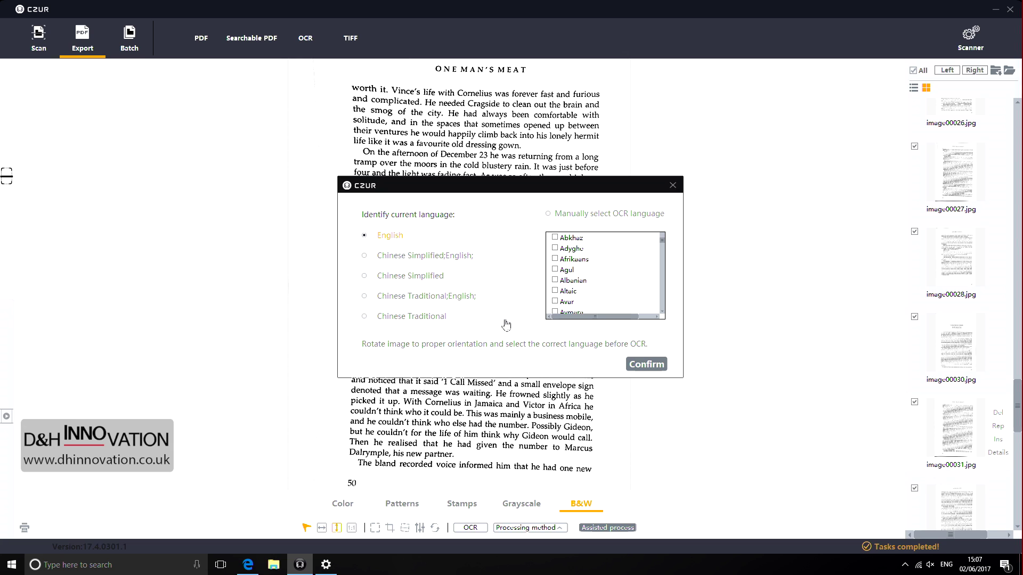
pyautogui.click(554, 269)
pyautogui.click(555, 290)
pyautogui.click(555, 301)
pyautogui.click(548, 213)
pyautogui.click(393, 242)
# Step: Save the searchable PDF to the Desktop under the existing file name "searchable pdf"
pyautogui.click(639, 365)
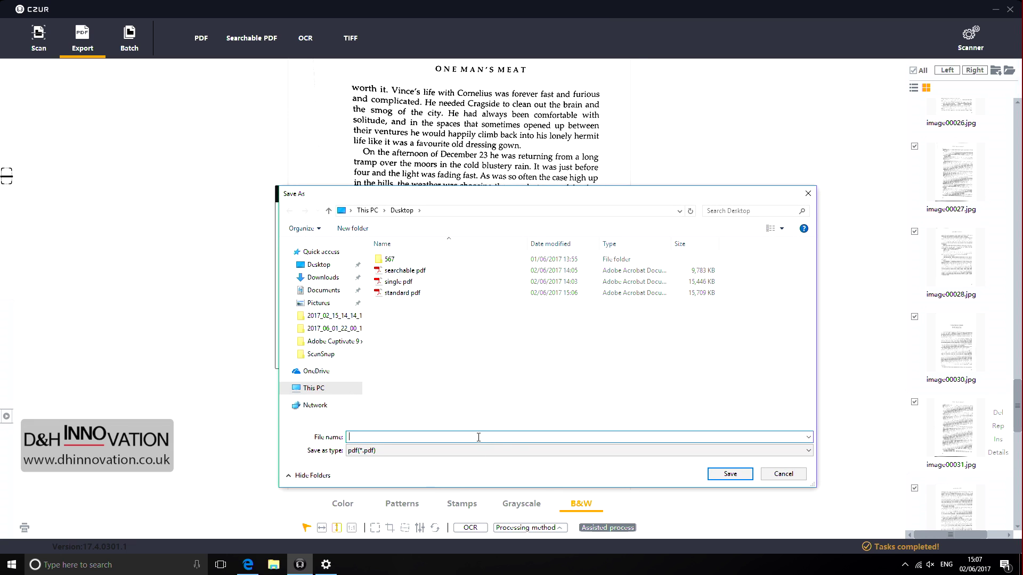
pyautogui.click(402, 270)
pyautogui.click(720, 474)
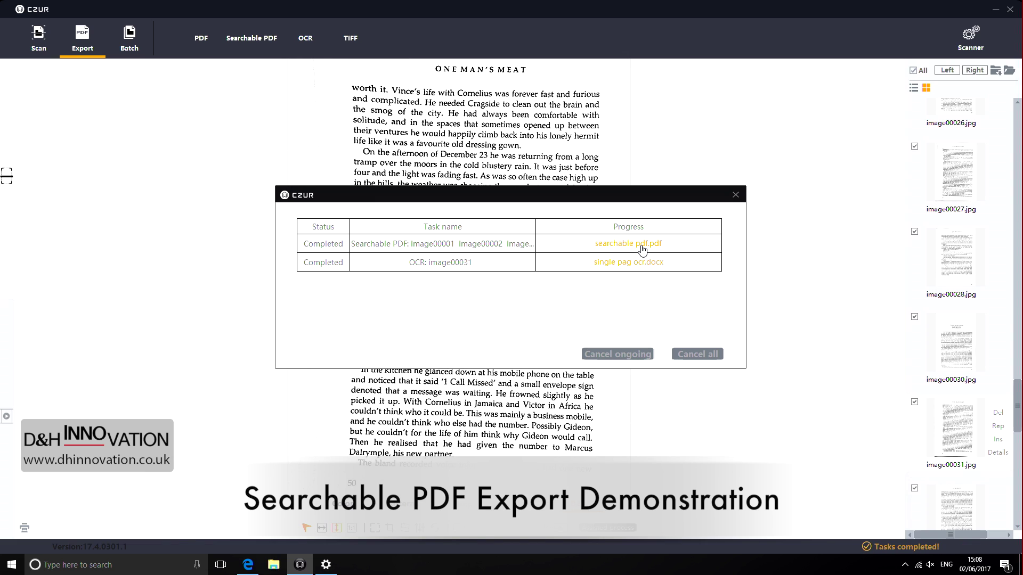
# Step: Open the exported searchable pdf and select a passage across several paragraphs of its first page to test the text layer
pyautogui.click(641, 246)
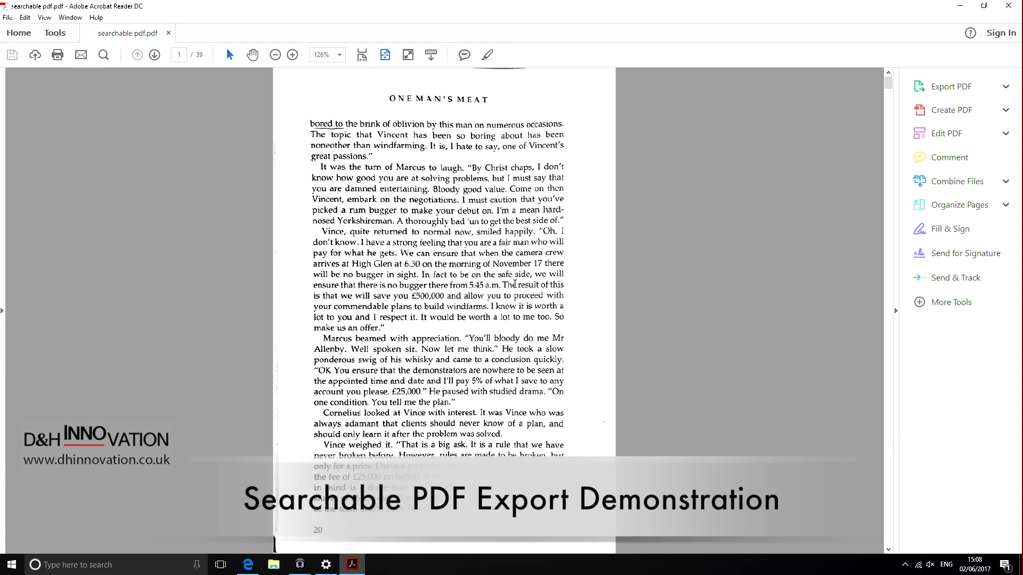
pyautogui.moveTo(356, 177); pyautogui.dragTo(470, 335)
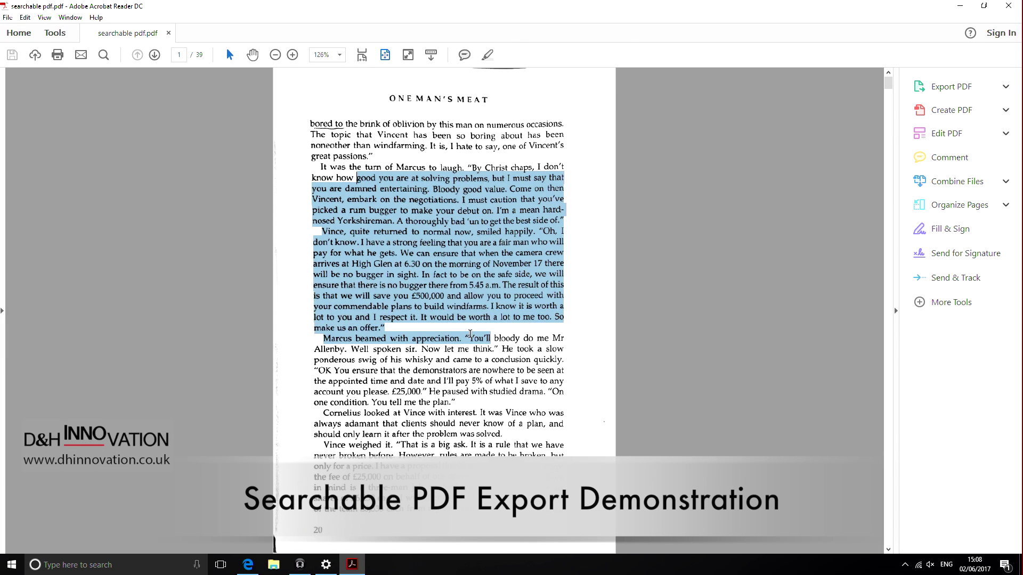
# Step: Go to page 2 of the searchable PDF, zoom to 200%, select a passage across several paragraphs to test its text, and clear the selection
pyautogui.scroll(-2, 333, 114)
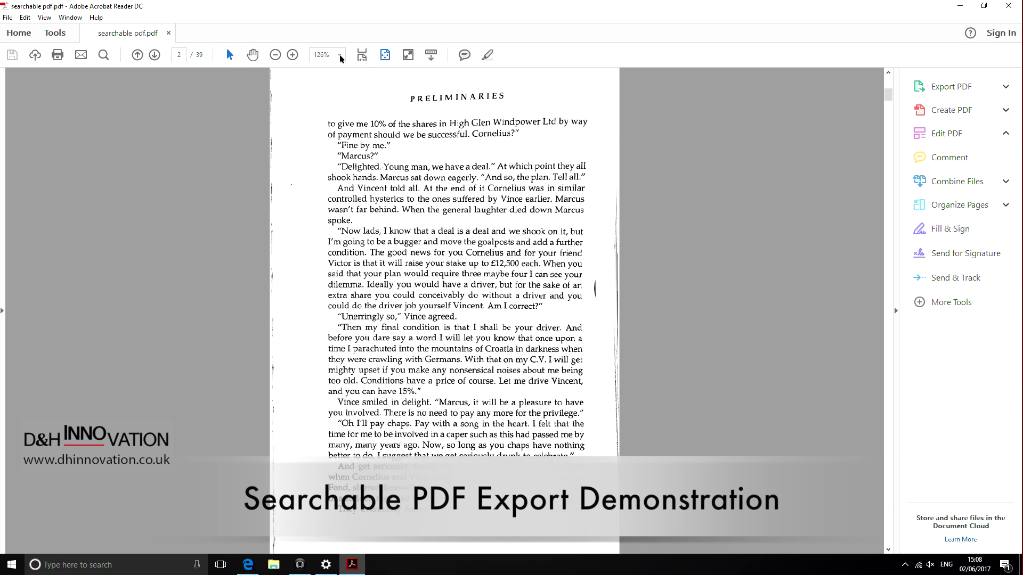
pyautogui.click(339, 55)
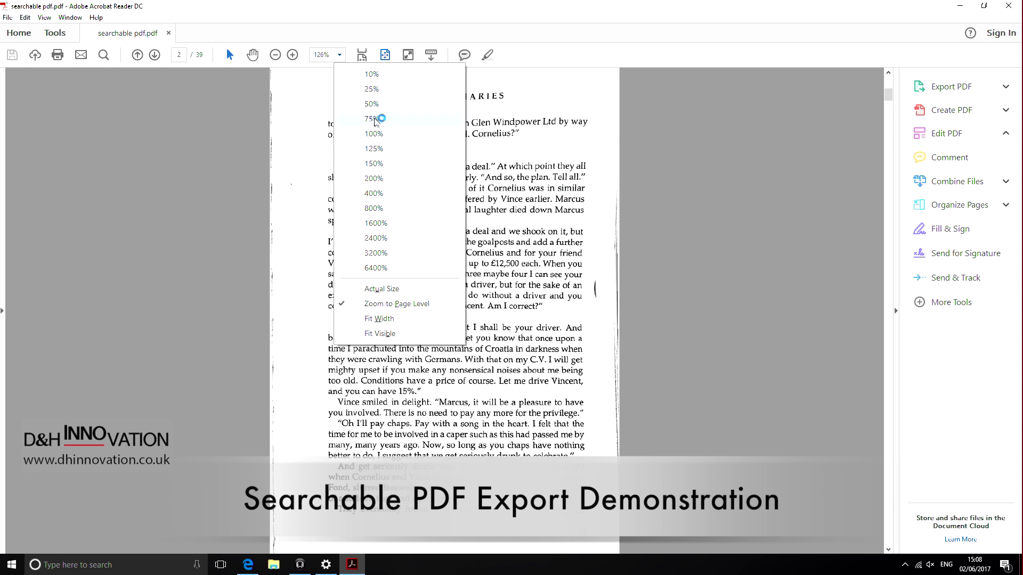
pyautogui.click(381, 177)
pyautogui.moveTo(365, 244); pyautogui.dragTo(476, 323)
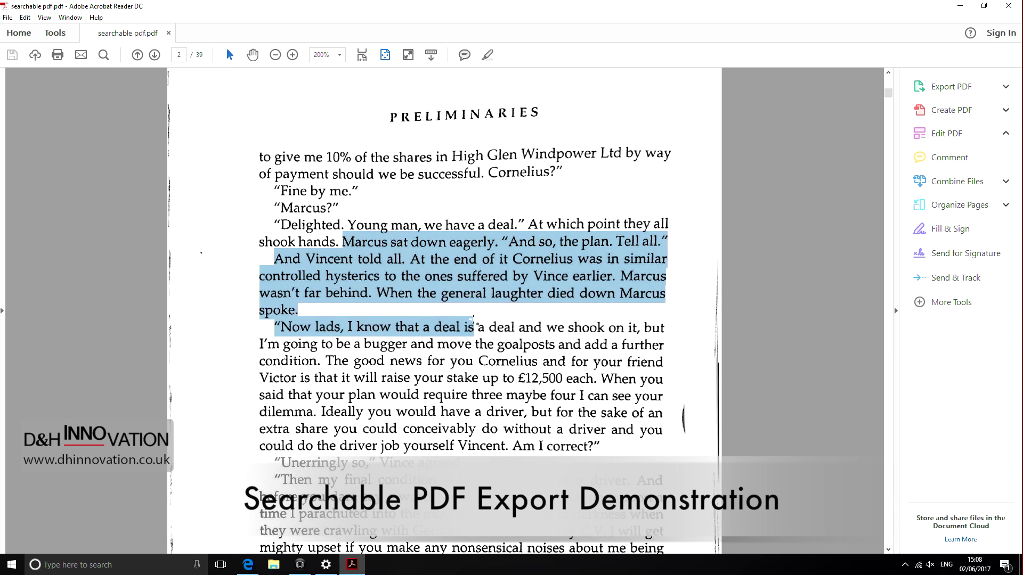
pyautogui.click(474, 325)
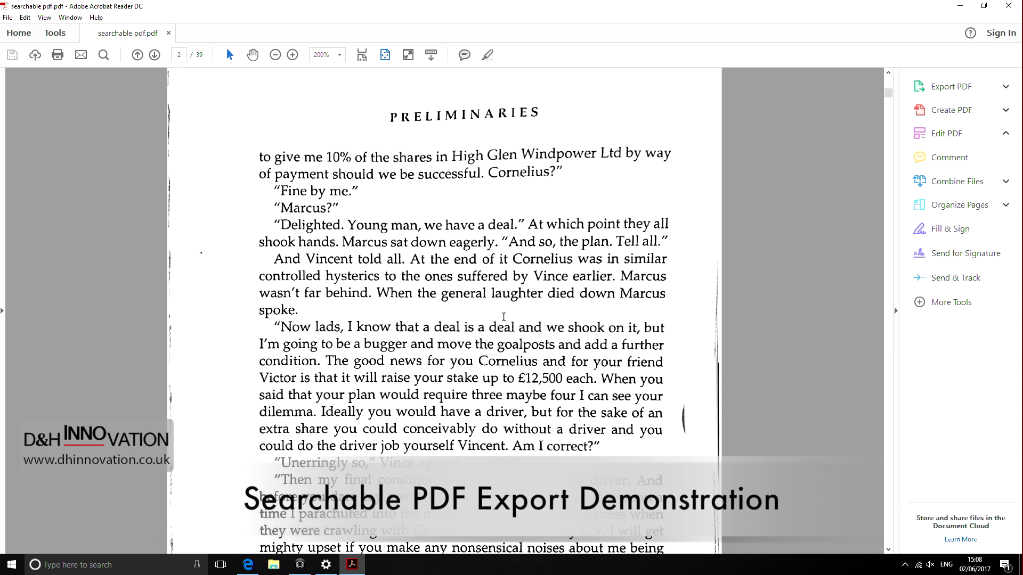
# Step: Search the PDF for a character's first name, step through the matches as far as page 5, and close the document
pyautogui.hotkey('ctrl', 'f')
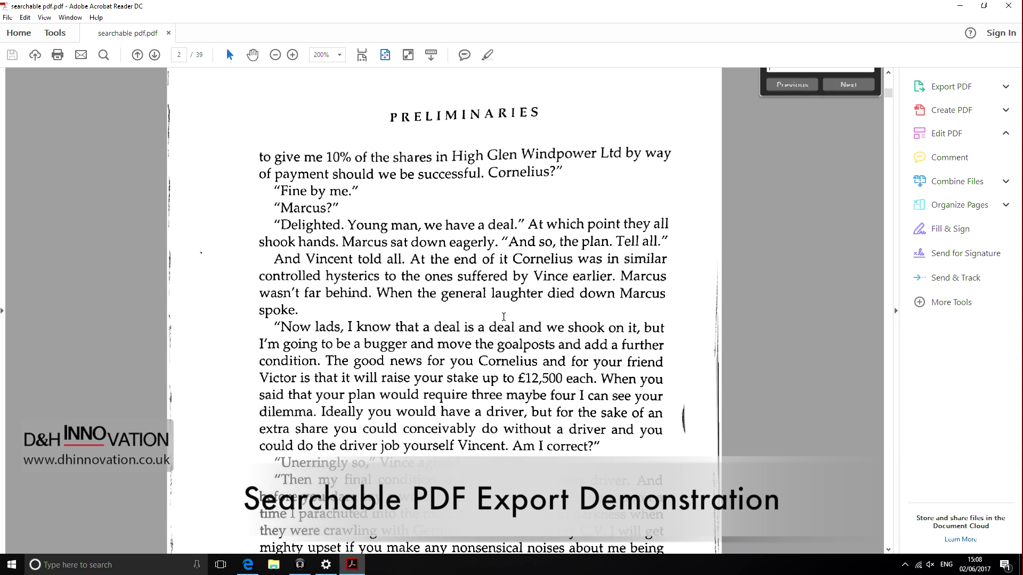
pyautogui.write('vince')
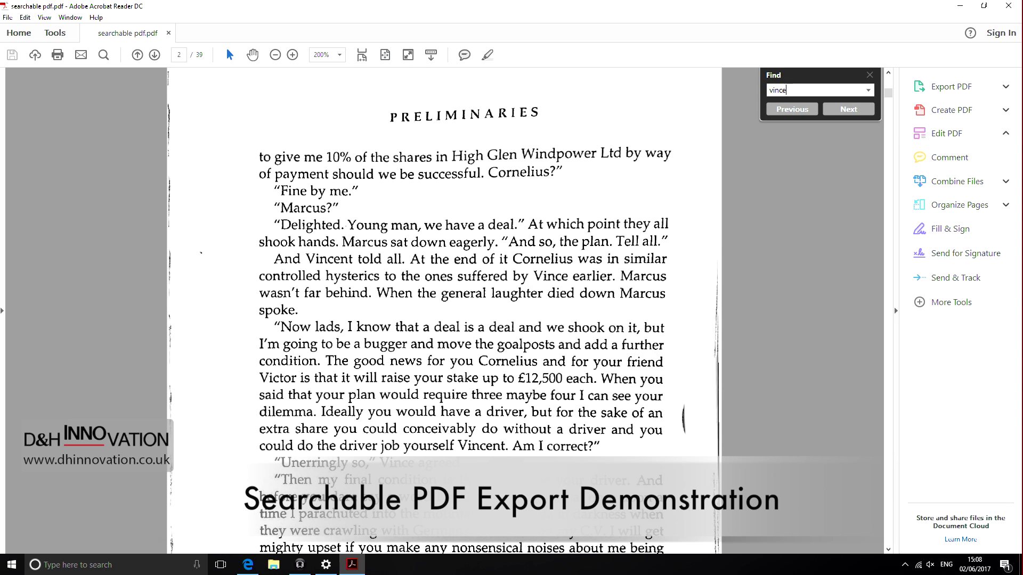
pyautogui.press('Return')
pyautogui.press('Return')
pyautogui.press('Return')
pyautogui.press('Return')
pyautogui.press('Return')
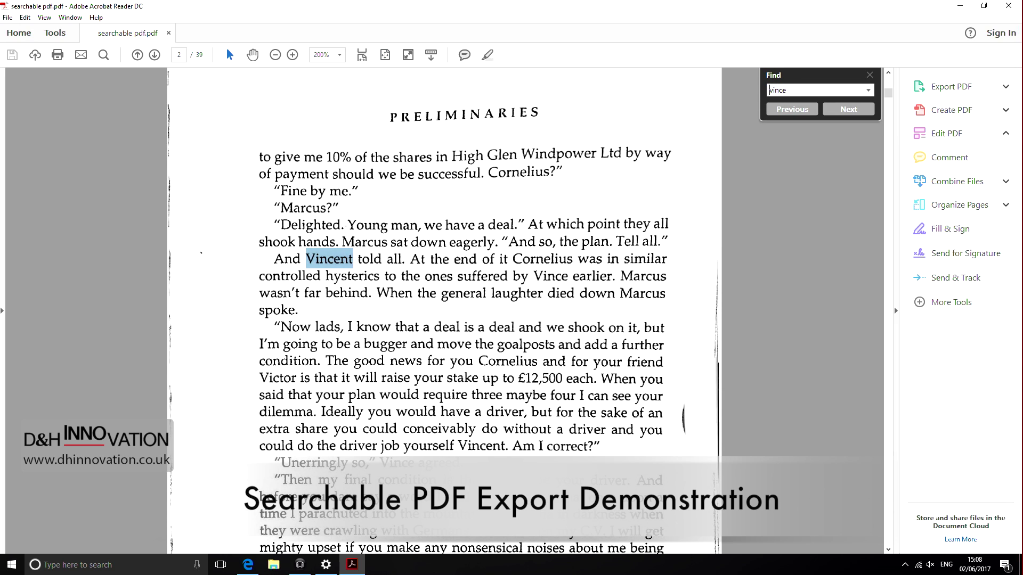
pyautogui.press('Return')
pyautogui.press('Return')
pyautogui.press('Return')
pyautogui.press('Return')
pyautogui.press('Return')
pyautogui.press('Return')
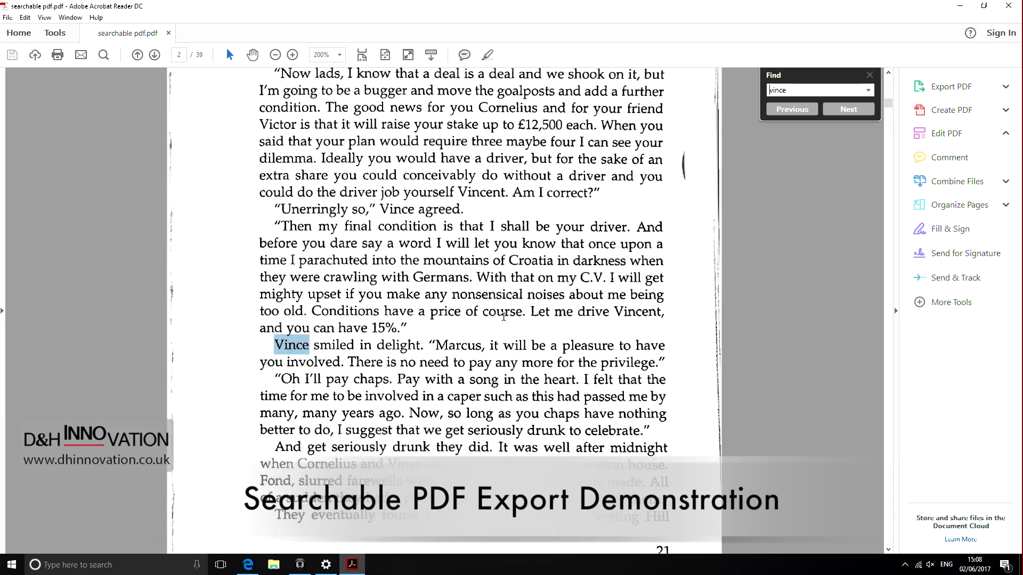
pyautogui.press('Return')
pyautogui.press('Return')
pyautogui.press('Return')
pyautogui.press('Return')
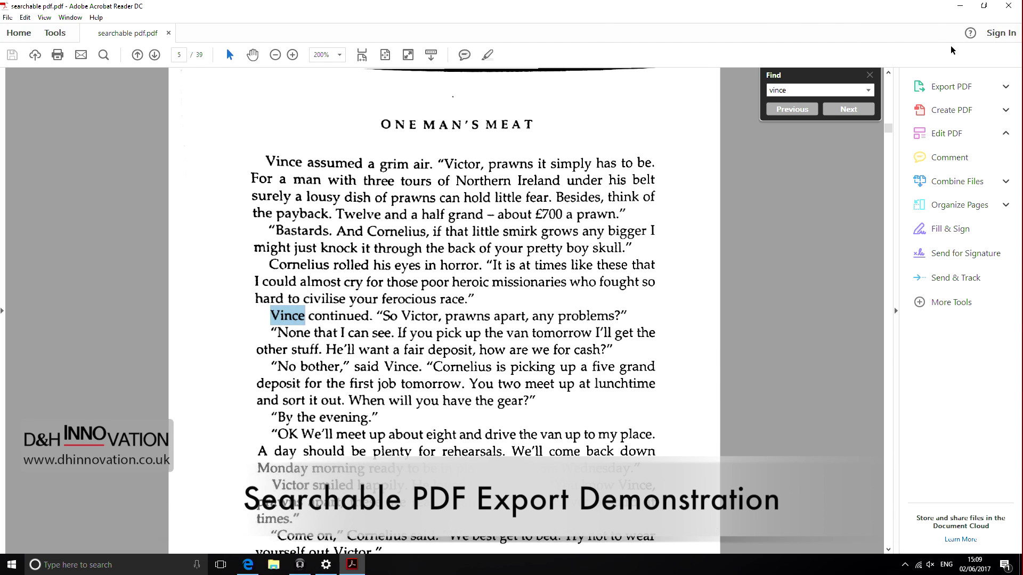
pyautogui.click(1009, 6)
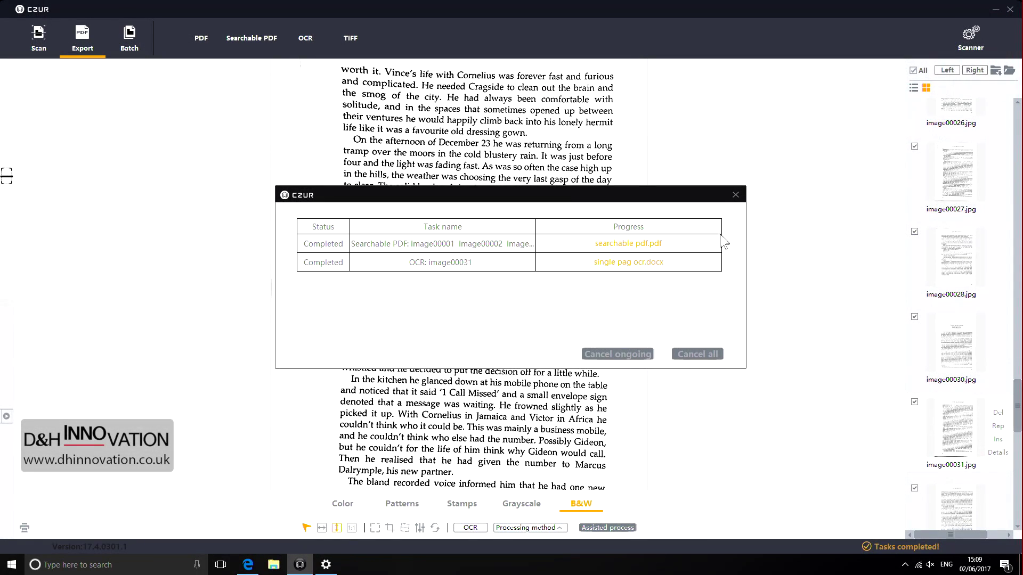
# Step: Export all images with English OCR to the Desktop as a Word document under the existing file name "ocr export", and open it
pyautogui.click(735, 196)
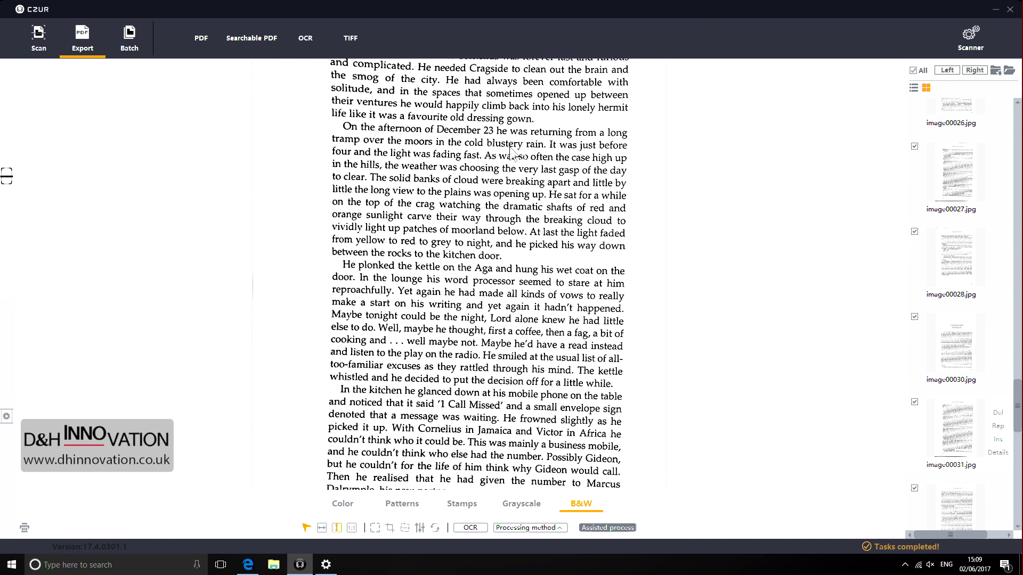
pyautogui.click(304, 41)
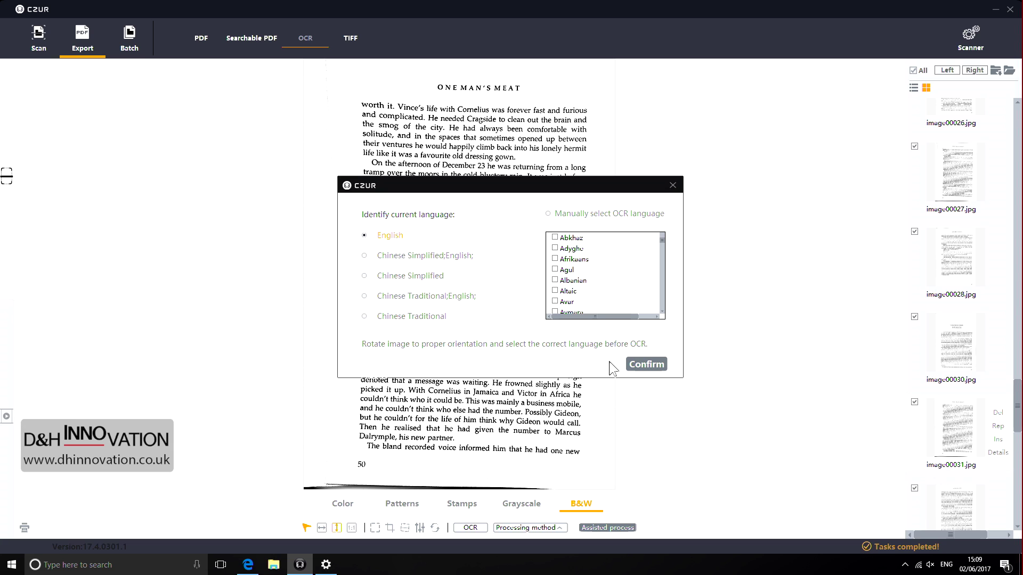
pyautogui.click(643, 366)
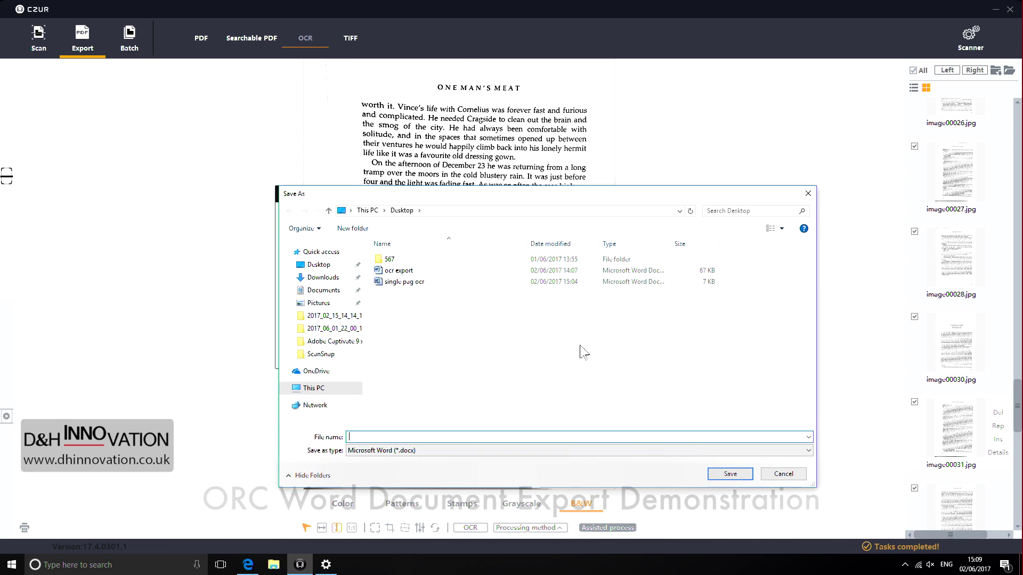
pyautogui.click(404, 270)
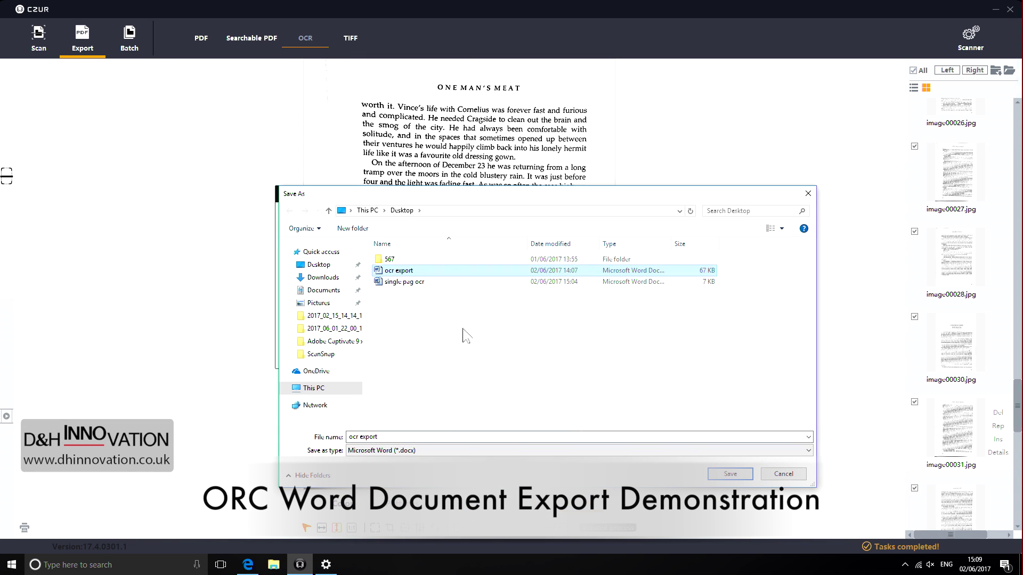
pyautogui.click(727, 474)
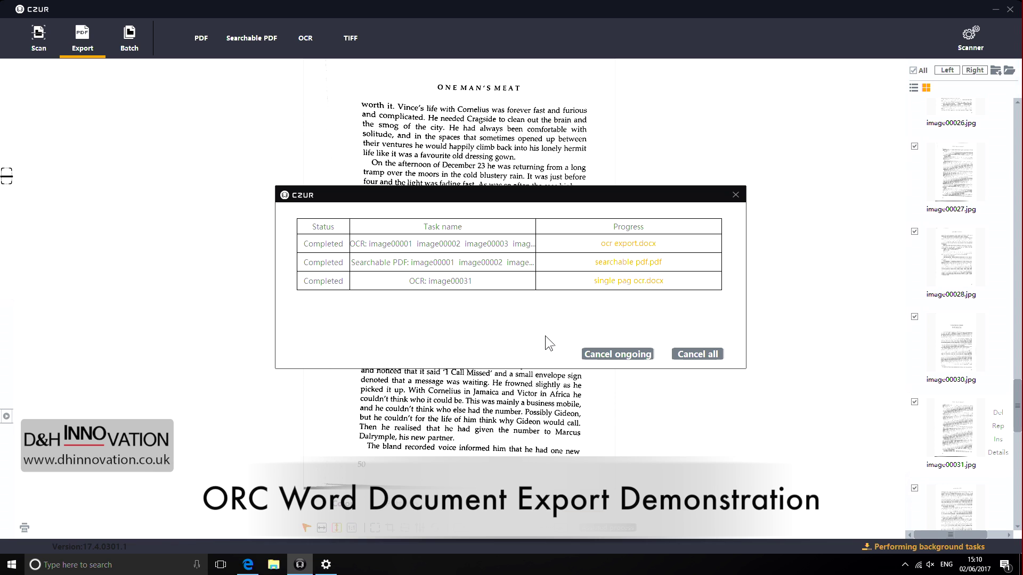
pyautogui.click(618, 244)
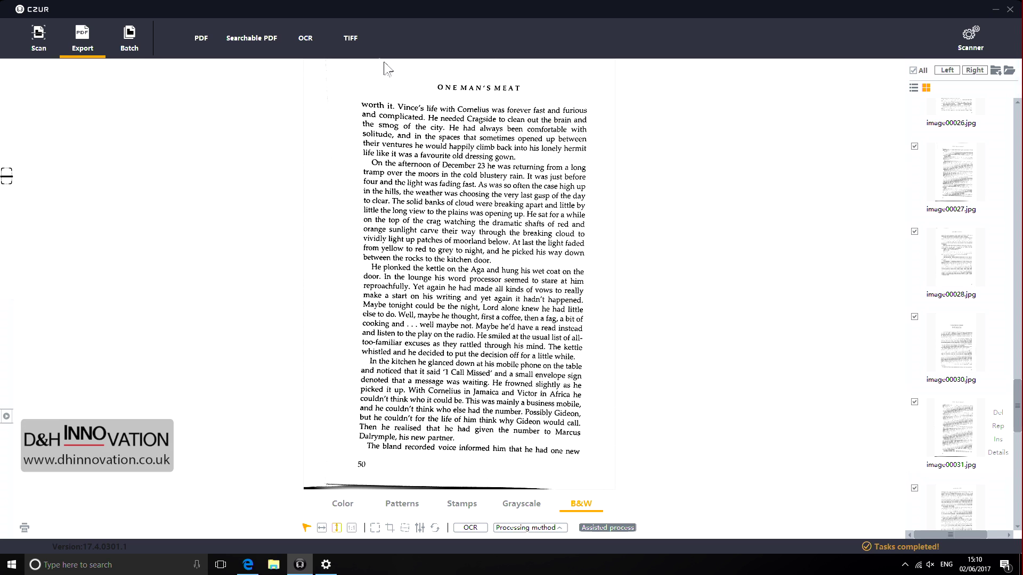
# Step: Export all images as a grayscale TIFF with LZW compression and save it to the Desktop as "tiff export"
pyautogui.click(352, 40)
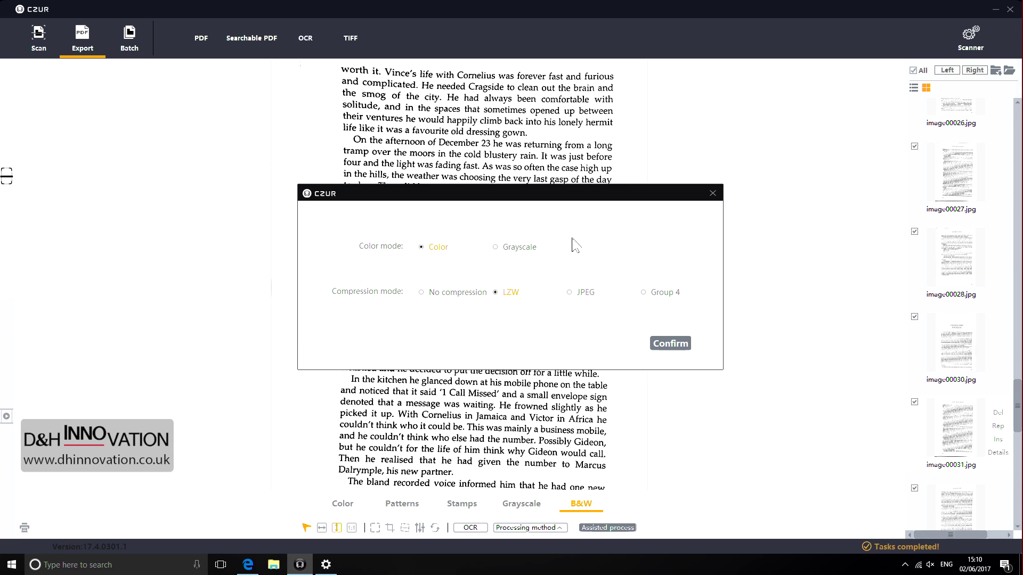
pyautogui.click(493, 248)
pyautogui.click(668, 344)
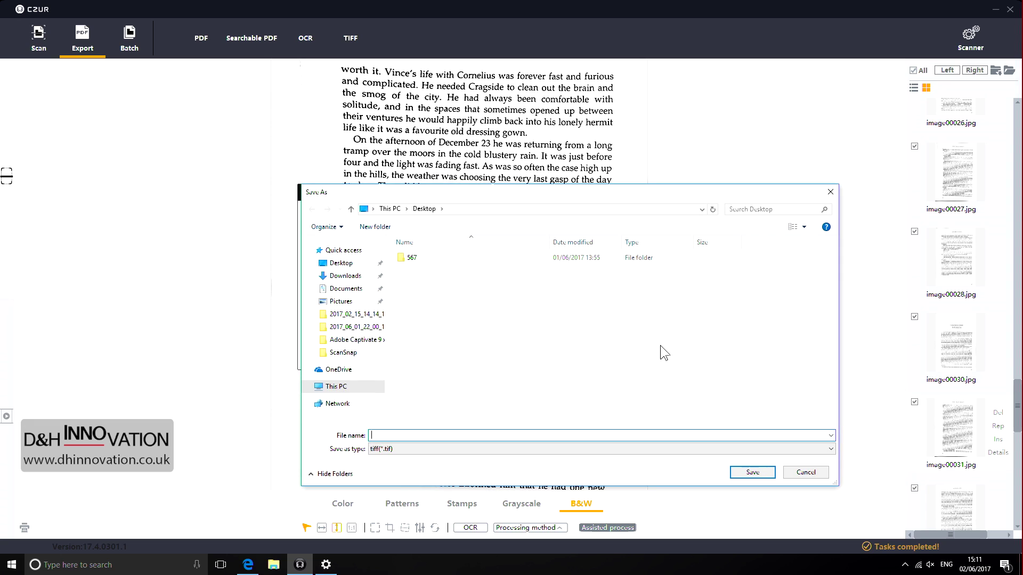
pyautogui.write('tiff ex-port')
pyautogui.press('Return')
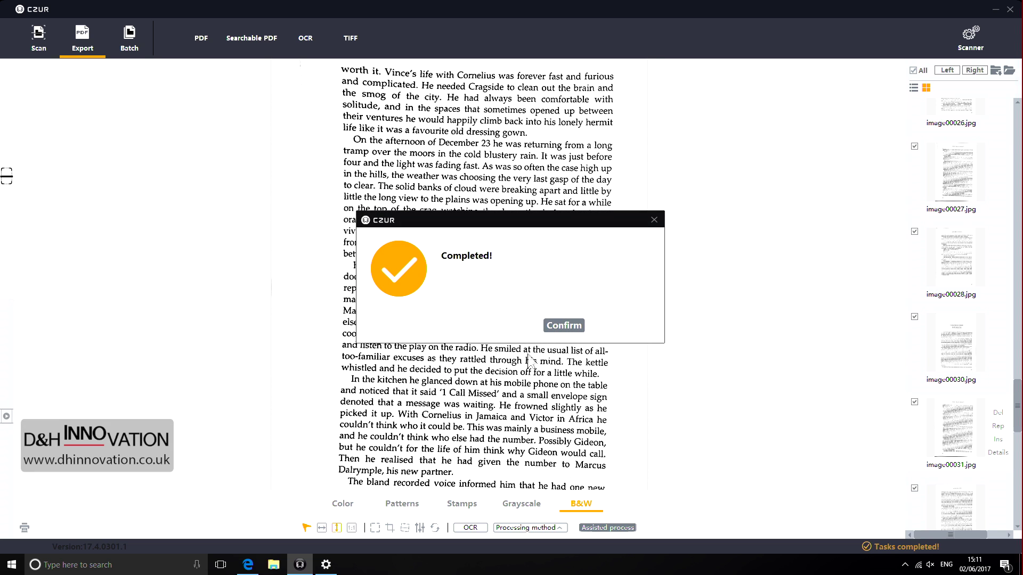
pyautogui.click(562, 326)
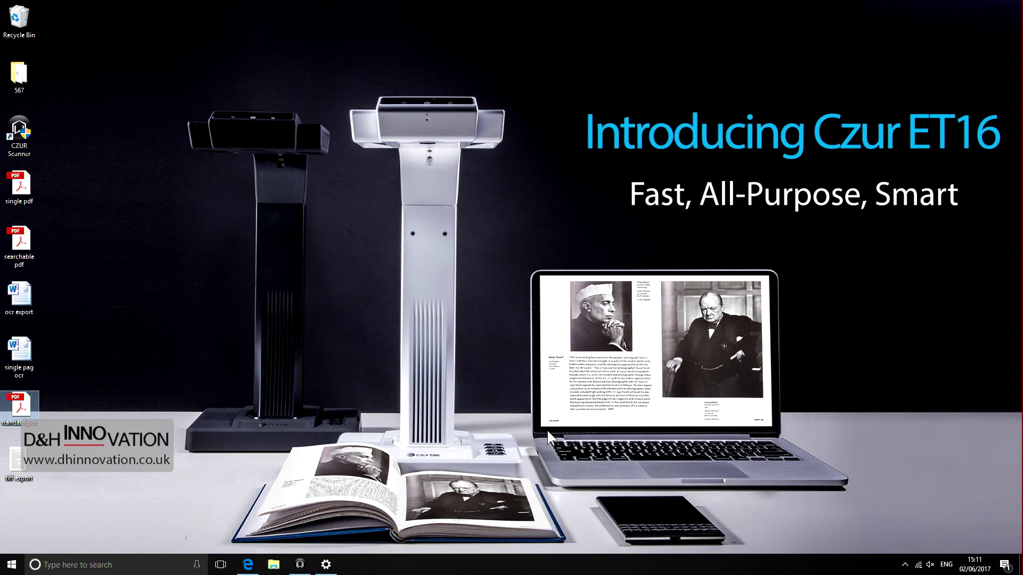
# Step: Open "tiff export" from the Desktop, page through it as far as page 8, and close the viewer
pyautogui.doubleClick(17, 464)
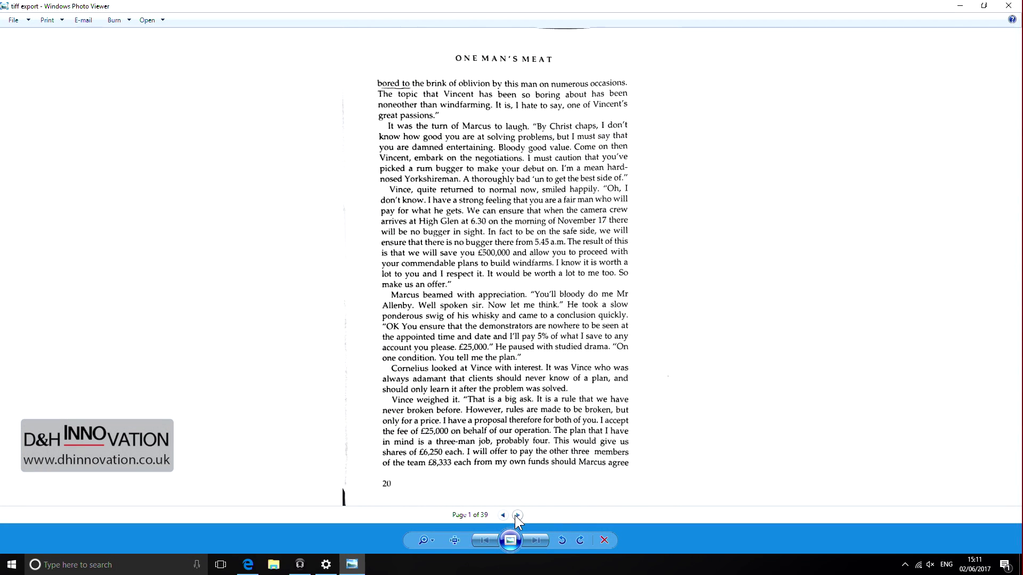
pyautogui.click(516, 515)
pyautogui.click(516, 515)
pyautogui.click(516, 515)
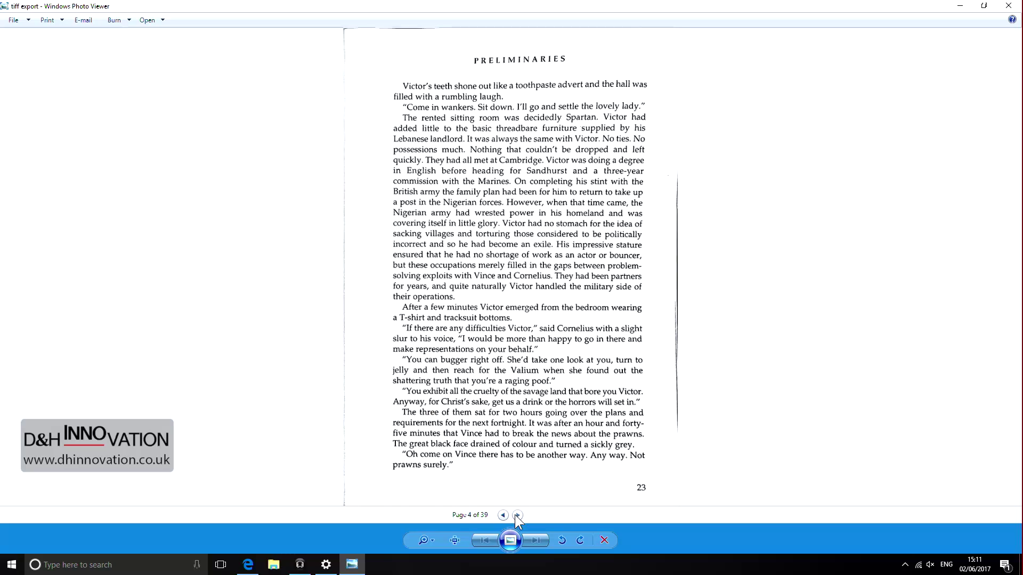
pyautogui.scroll(5, 496, 349)
pyautogui.scroll(-3, 497, 349)
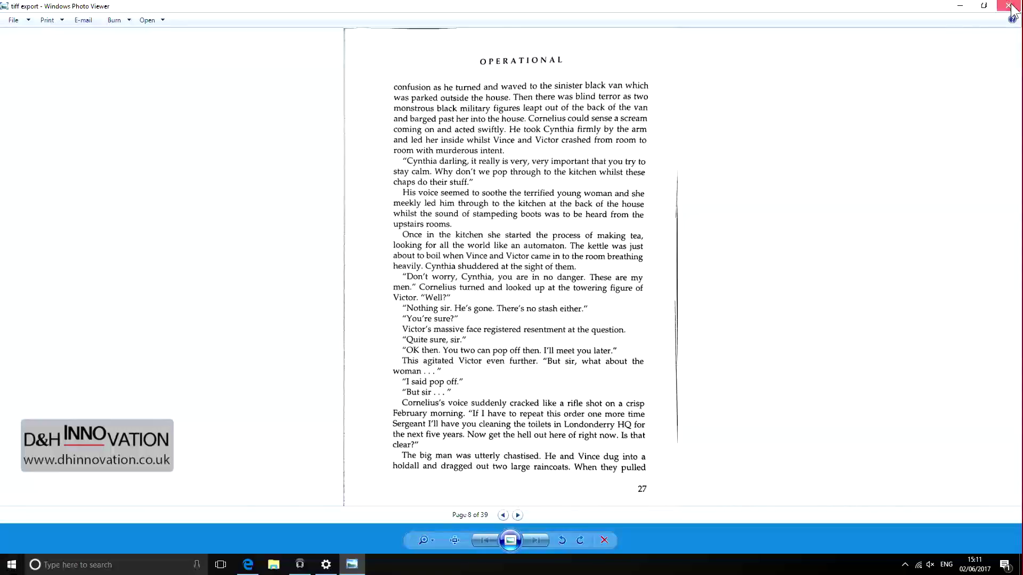
pyautogui.click(1008, 7)
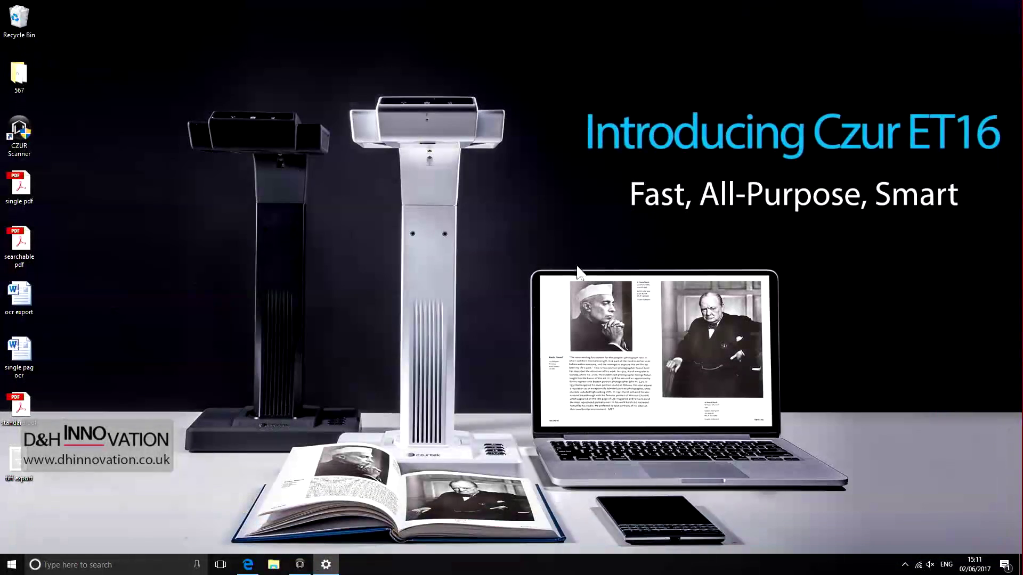
# Step: Switch back to the CZUR scanner software and look through the available batch operations
pyautogui.click(300, 566)
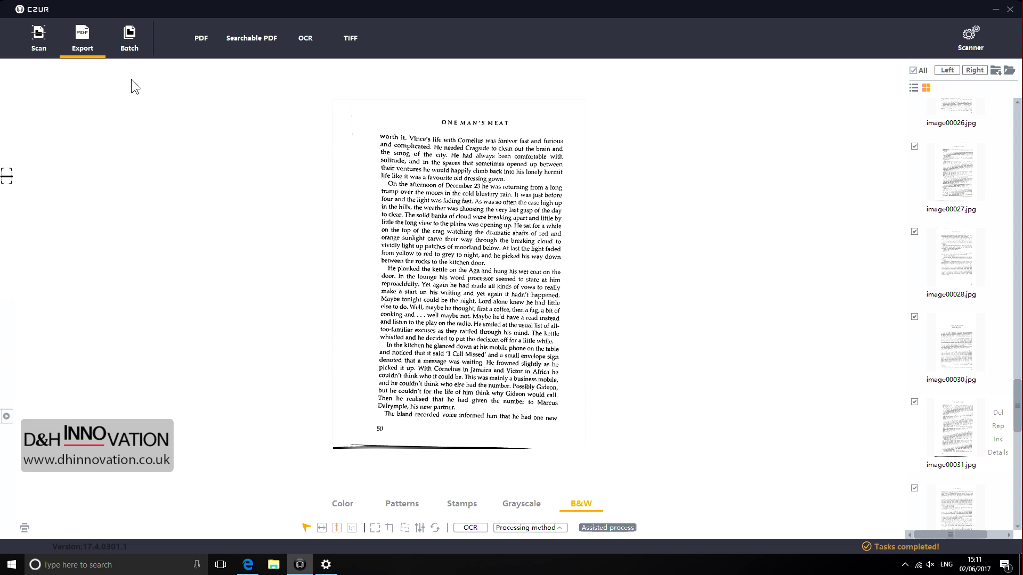
pyautogui.click(133, 51)
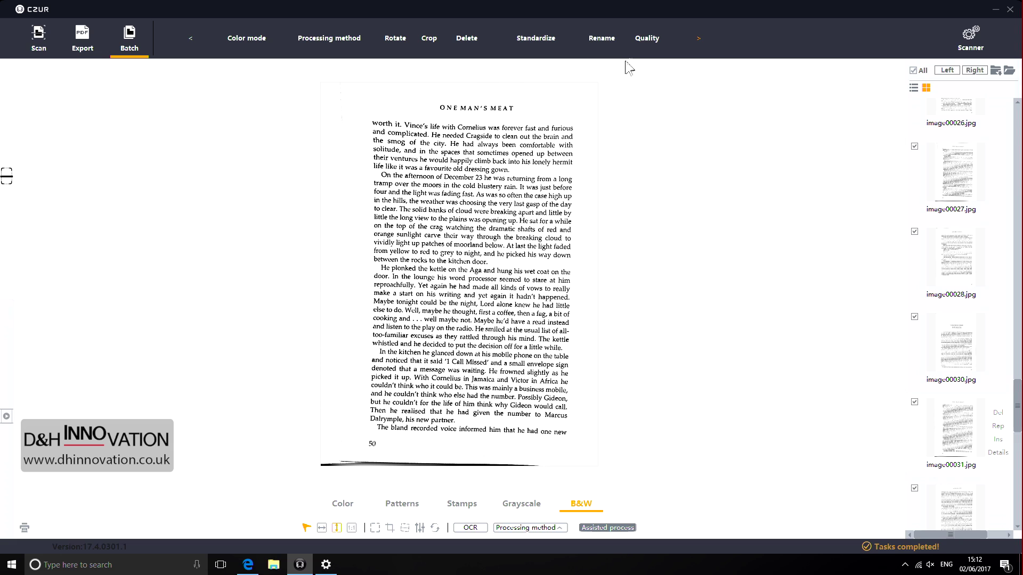
pyautogui.click(699, 42)
pyautogui.click(700, 41)
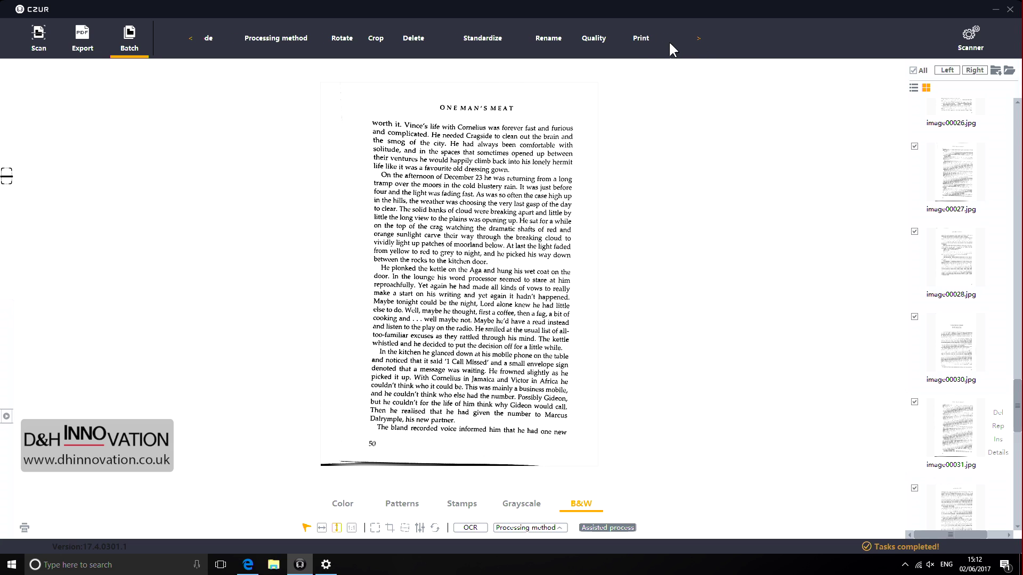
pyautogui.click(190, 41)
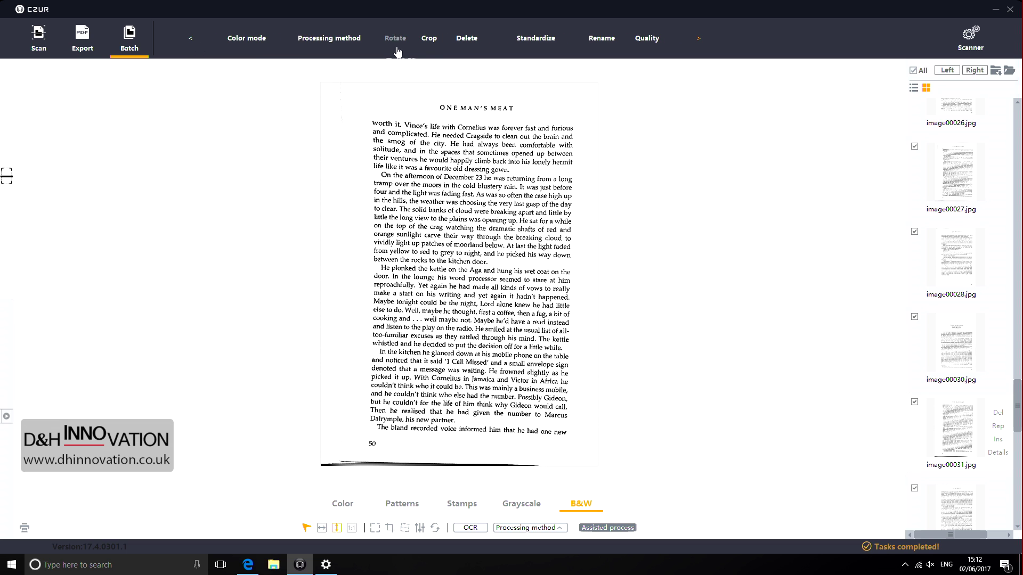
# Step: Start a permanent batch deletion of all checked images and cancel it
pyautogui.scroll(4, 367, 372)
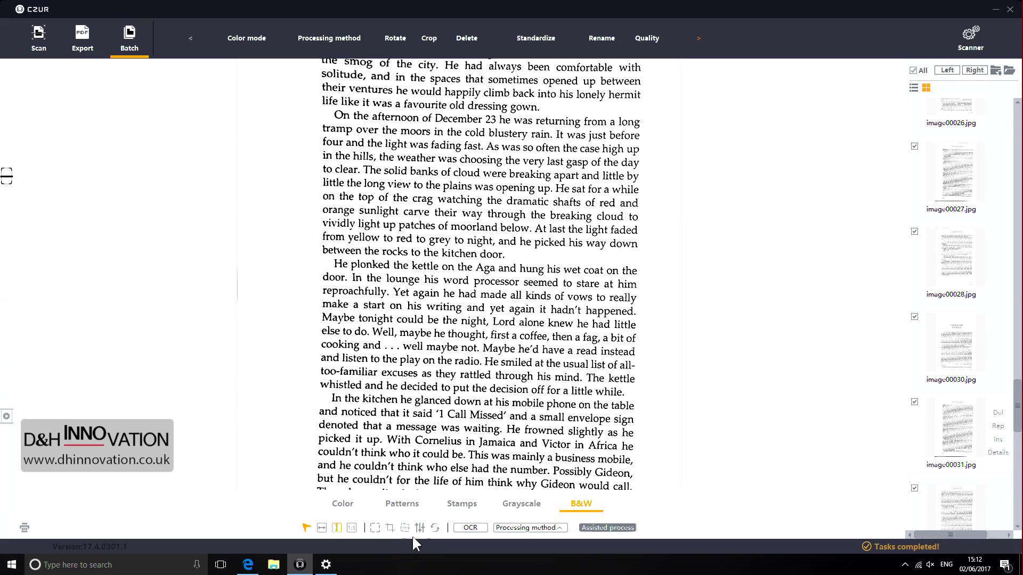
pyautogui.scroll(-4, 386, 405)
pyautogui.scroll(-1, 412, 81)
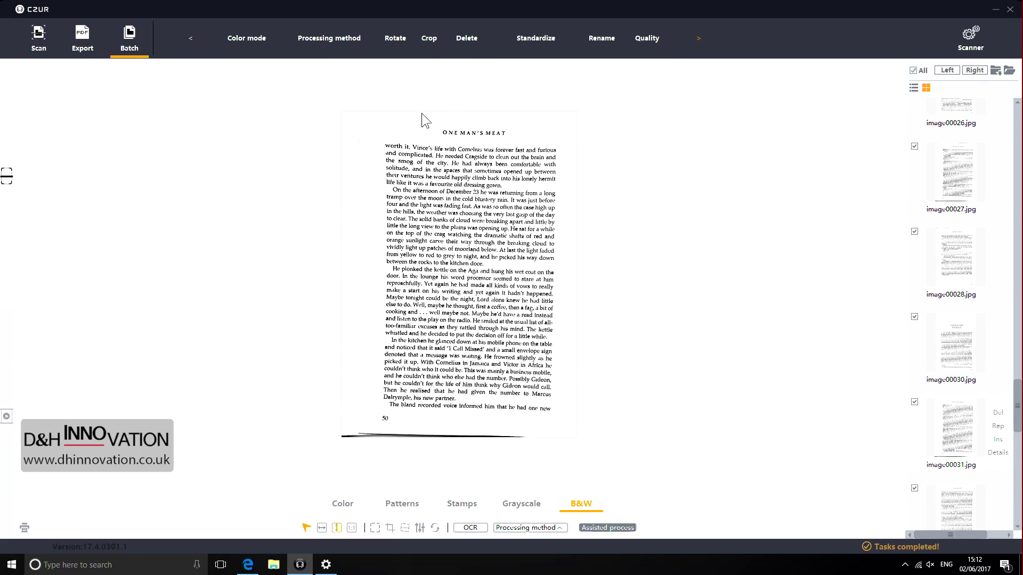
pyautogui.scroll(2, 421, 113)
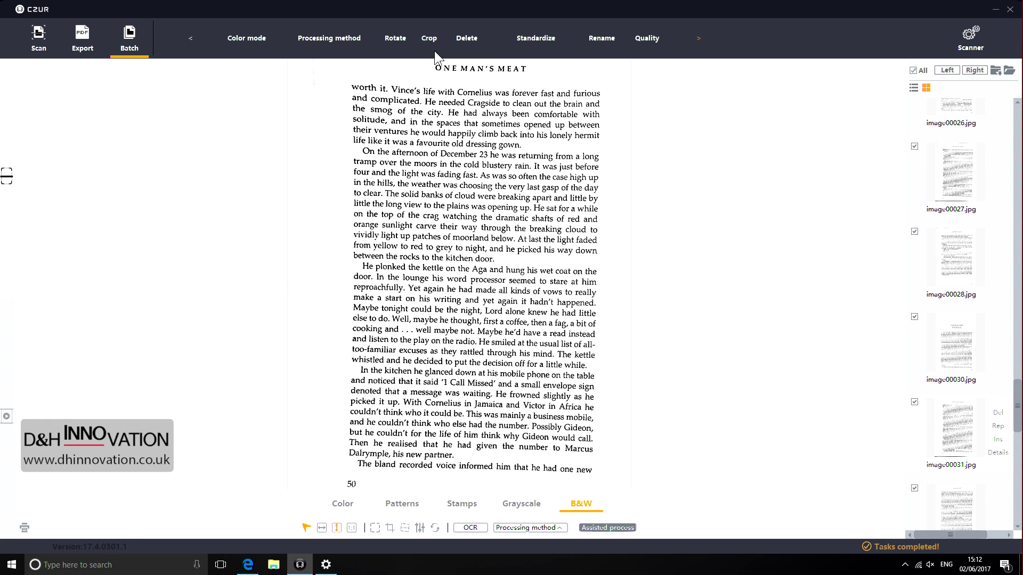
pyautogui.click(465, 40)
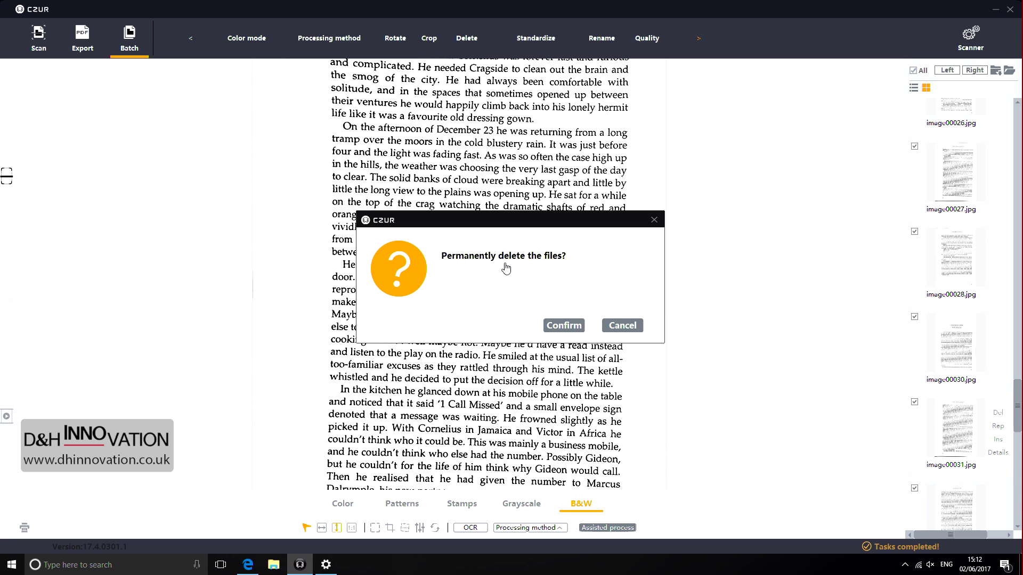
pyautogui.click(620, 327)
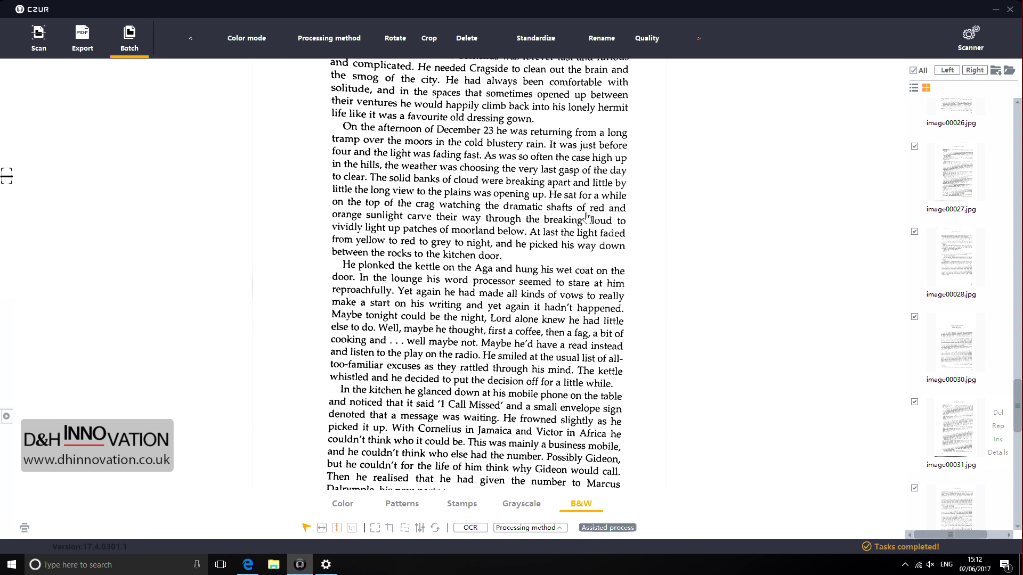
# Step: Review the batch Standardize settings, including the Match with BG options, and leave them without applying anything
pyautogui.click(536, 38)
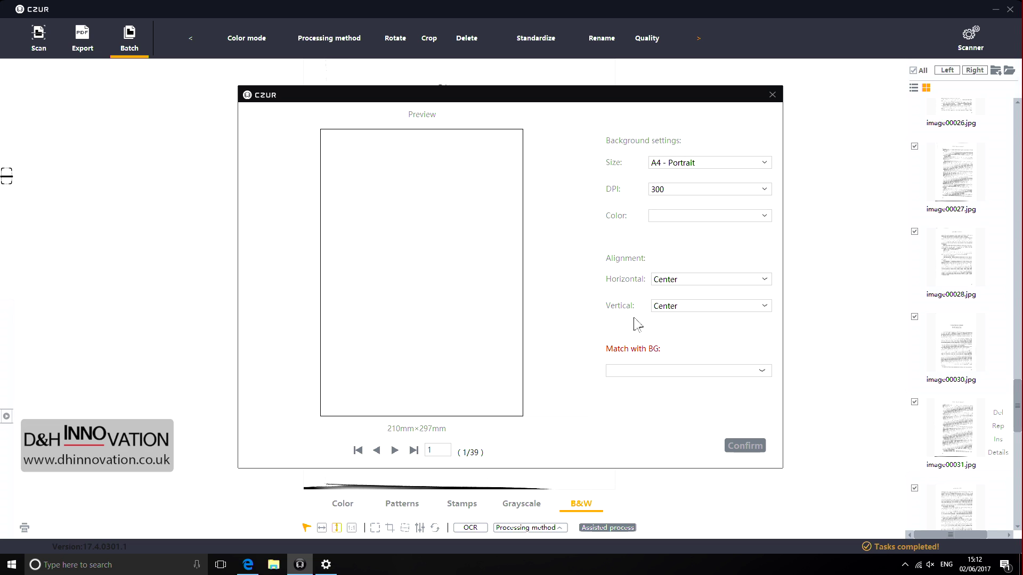
pyautogui.click(660, 372)
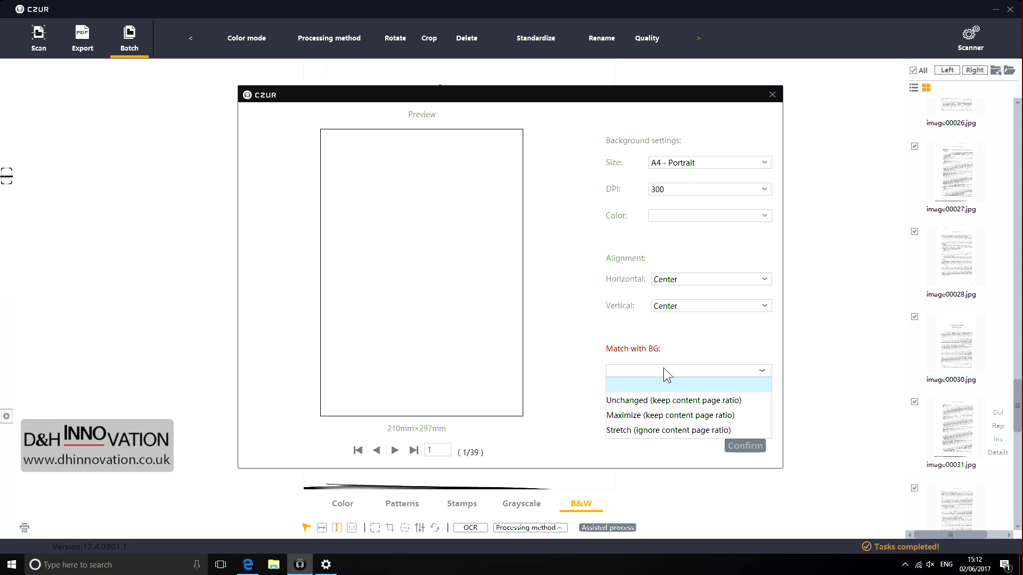
pyautogui.click(665, 367)
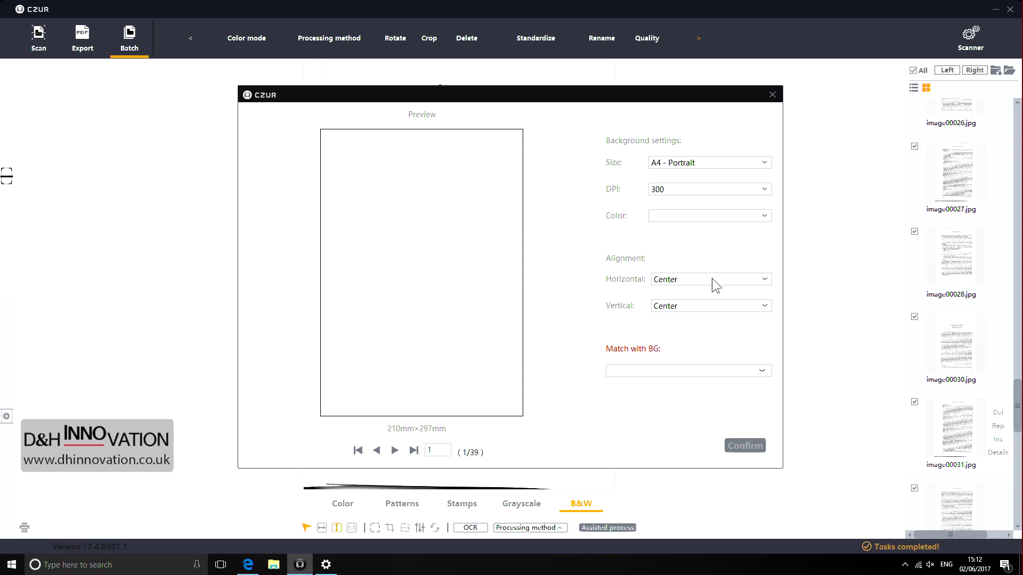
pyautogui.click(771, 95)
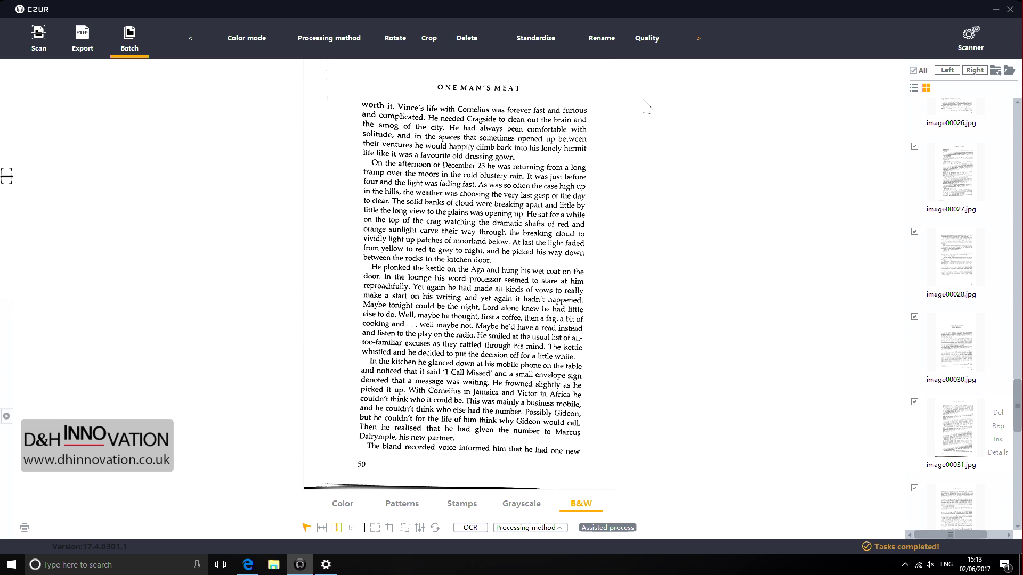
# Step: Review the batch Rename naming rules and the batch Quality adjustments, closing both without applying changes
pyautogui.click(605, 49)
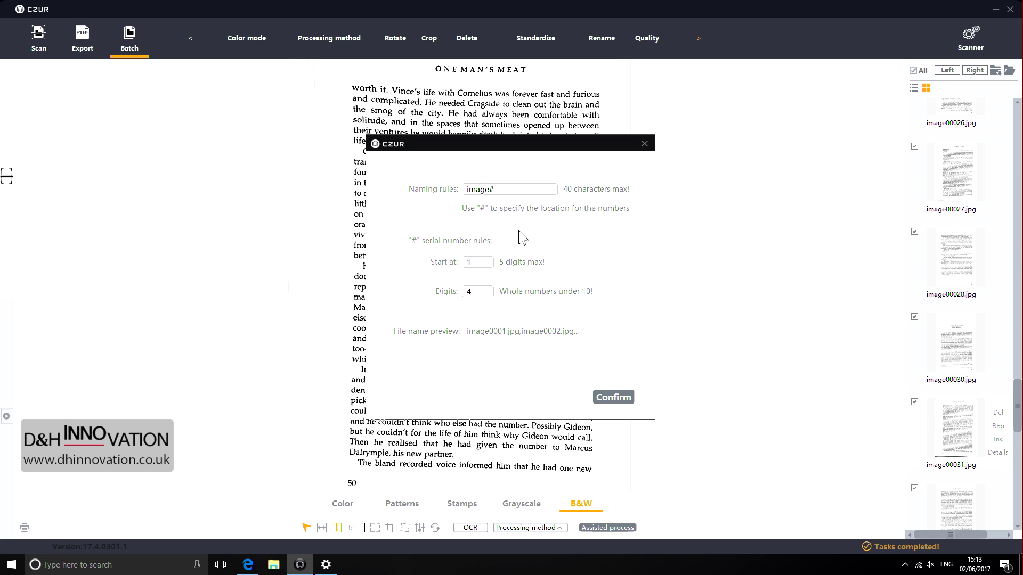
pyautogui.click(644, 143)
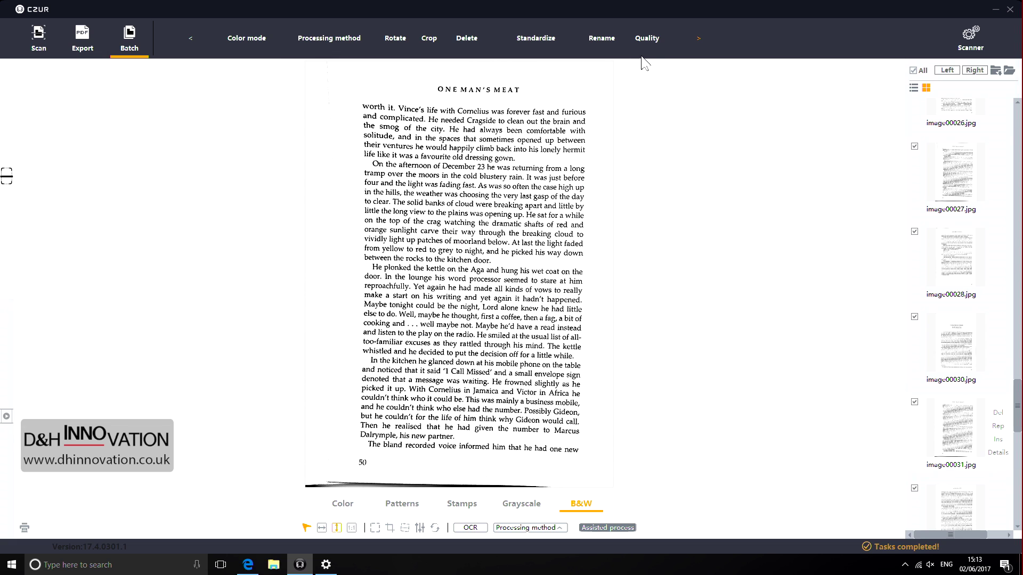
pyautogui.click(645, 43)
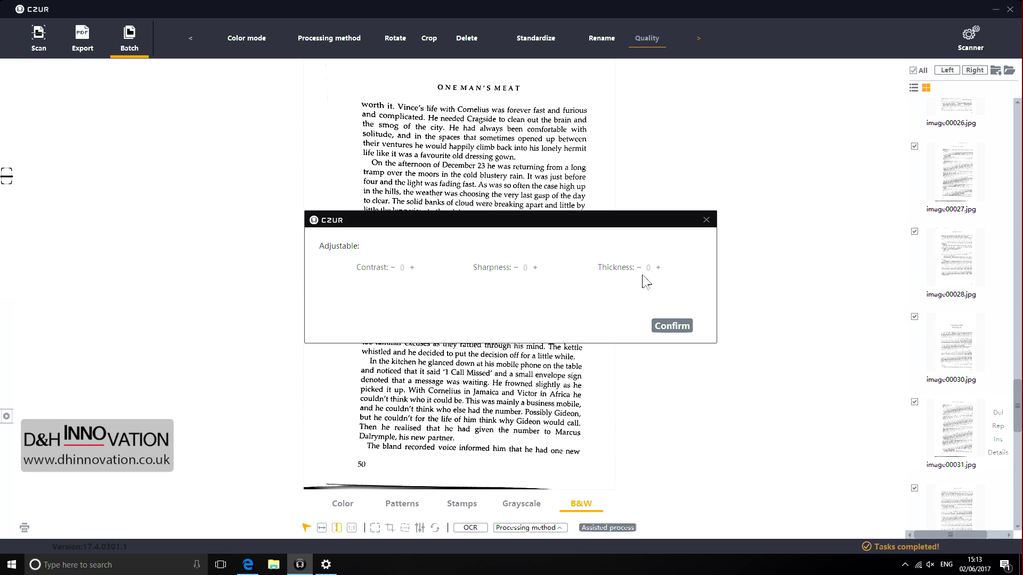
pyautogui.click(706, 219)
# Step: Review the batch Print settings for the checked images and close them without printing
pyautogui.click(699, 38)
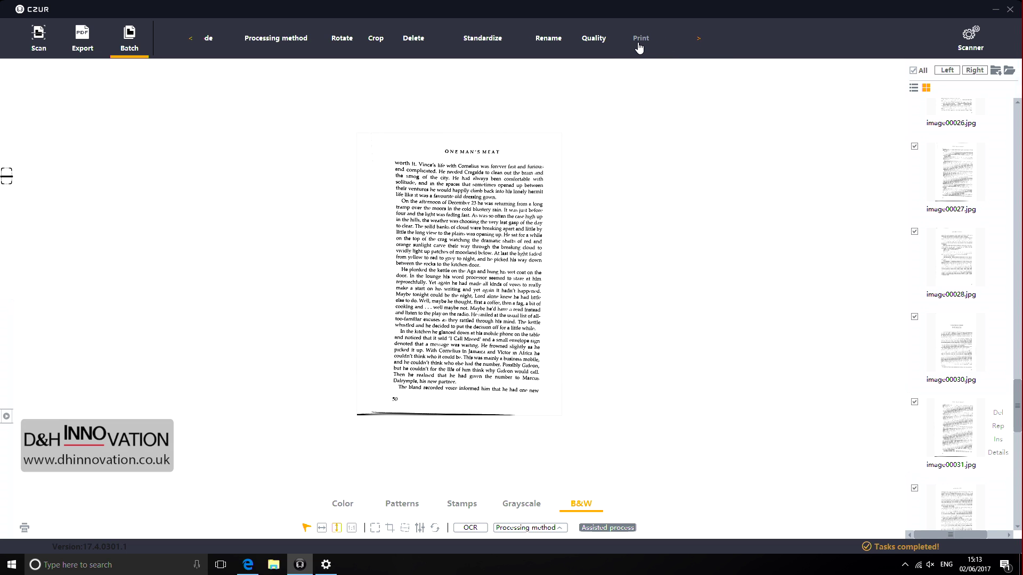
pyautogui.click(638, 47)
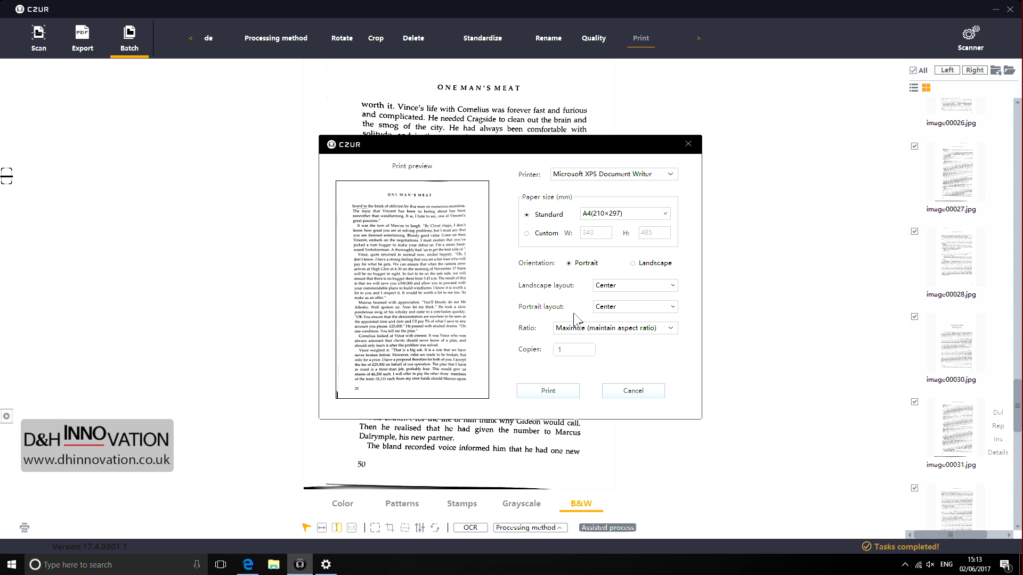
pyautogui.click(688, 146)
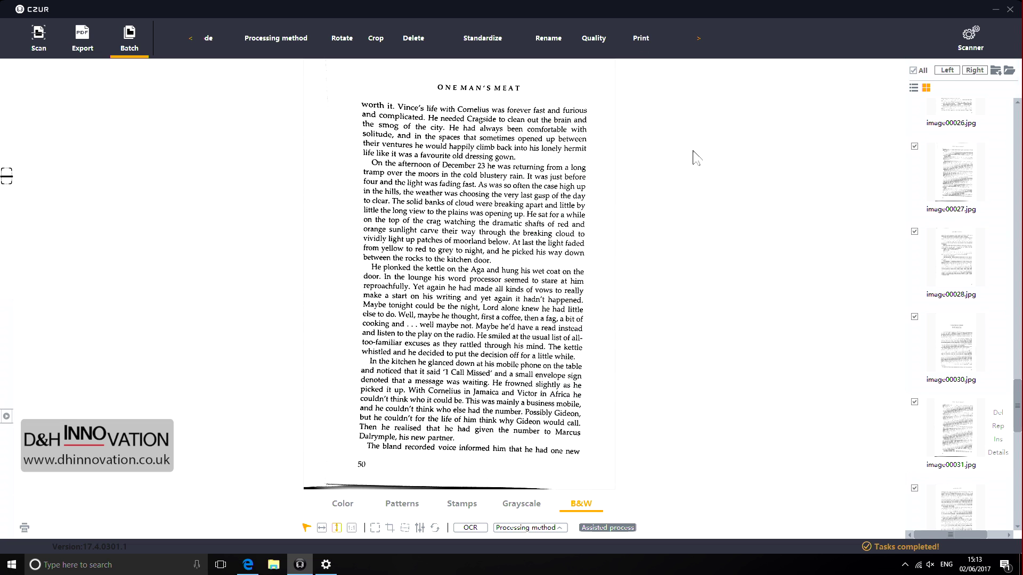
pyautogui.scroll(2, 232, 239)
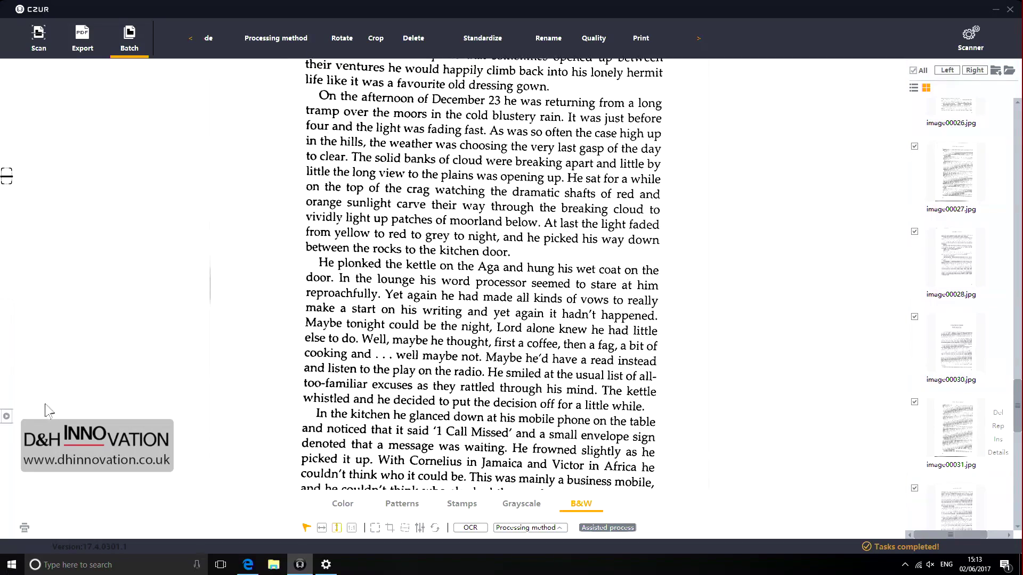
pyautogui.scroll(-2, 67, 395)
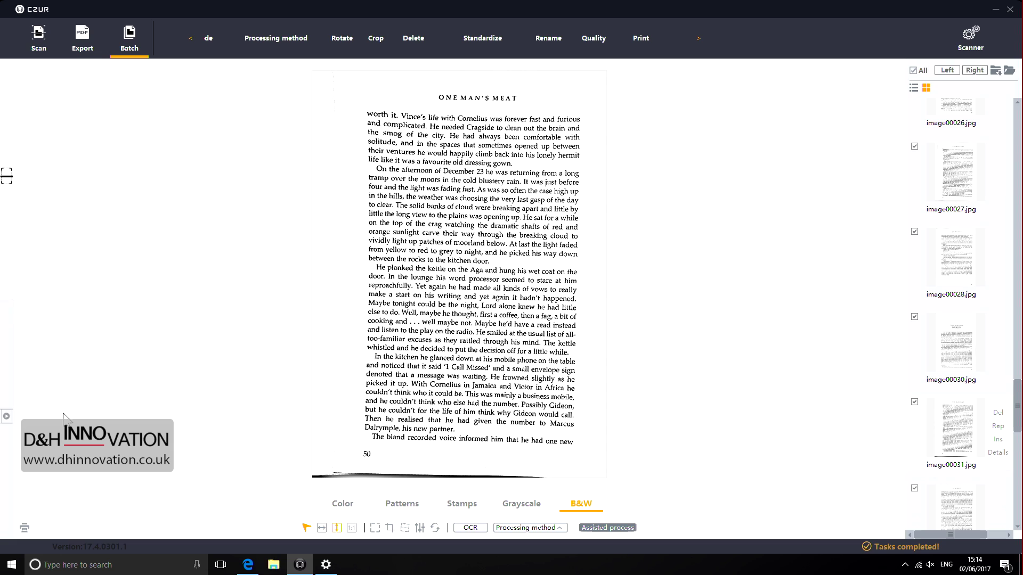
# Step: Switch to the Visual Presenter mode, open the live camera display and raise its exposure to the maximum
pyautogui.click(7, 425)
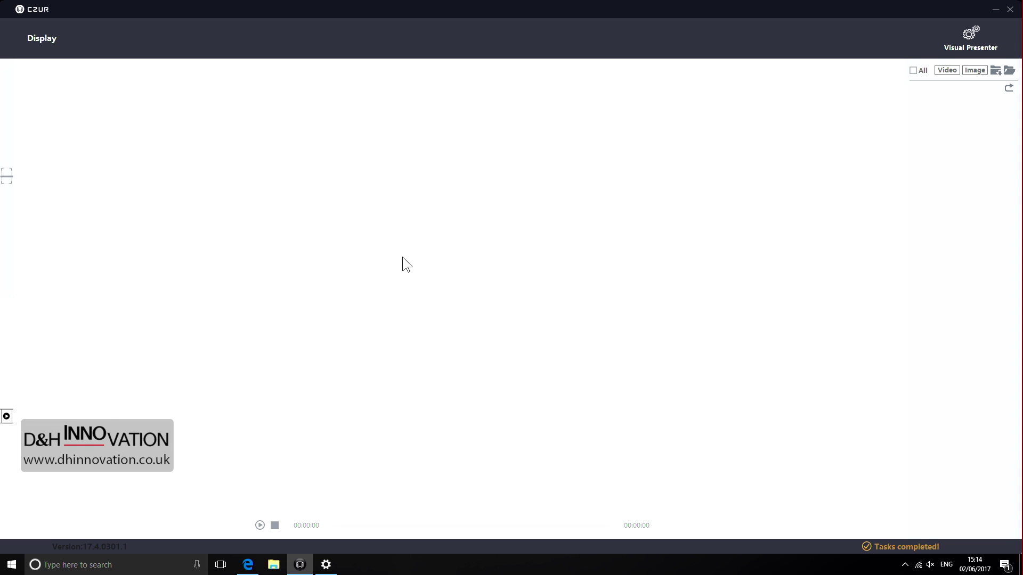
pyautogui.click(42, 46)
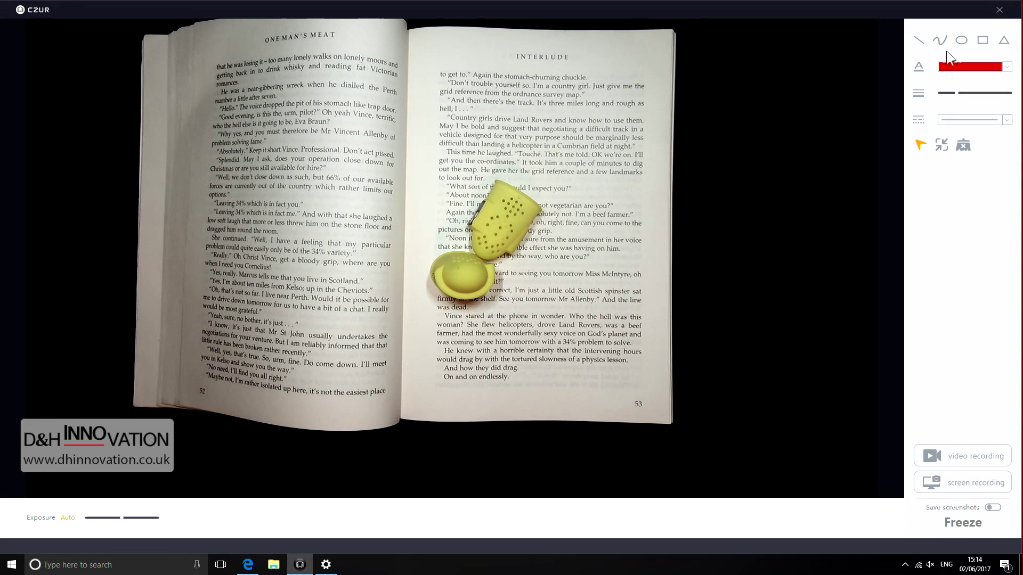
pyautogui.click(998, 12)
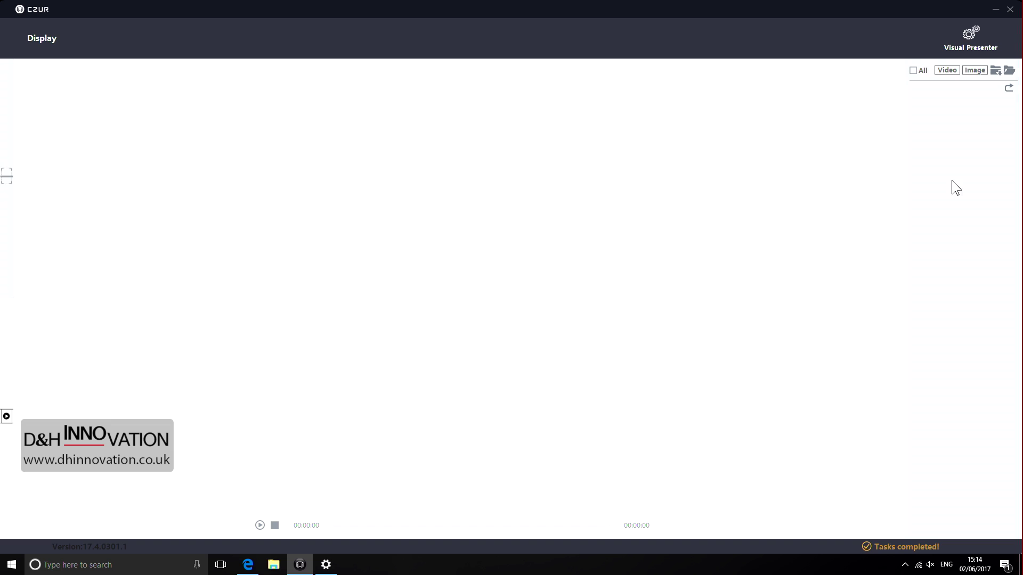
pyautogui.click(39, 45)
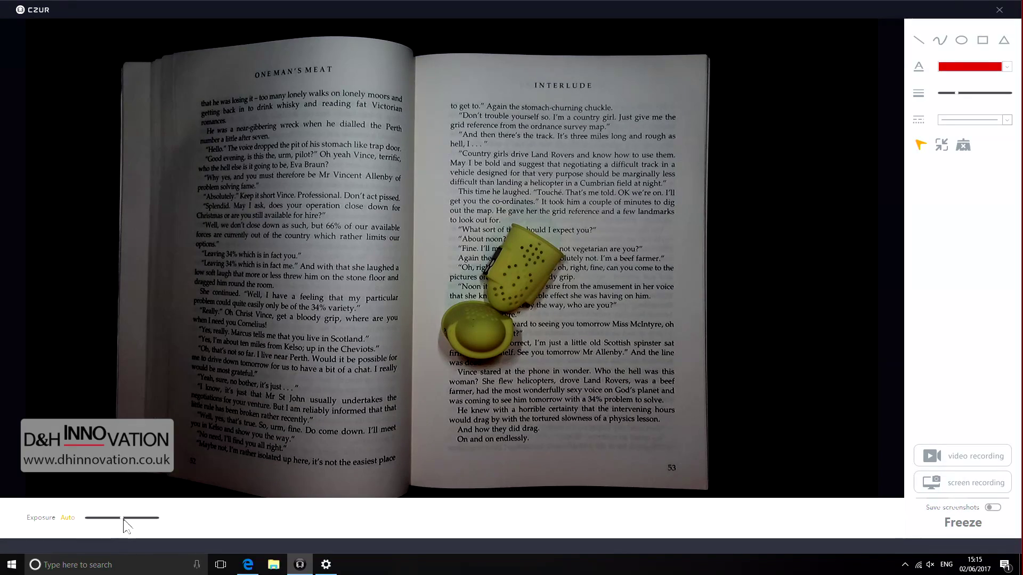
pyautogui.moveTo(123, 520); pyautogui.dragTo(161, 525)
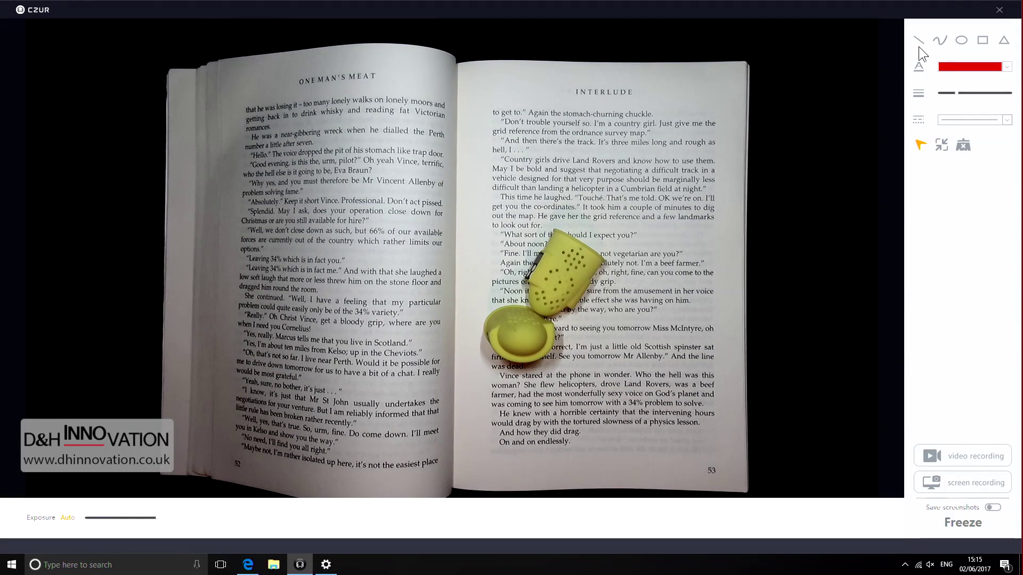
# Step: Draw a thin straight red line across the upper text of page 53 and view the line colour choices without changing the colour
pyautogui.click(919, 40)
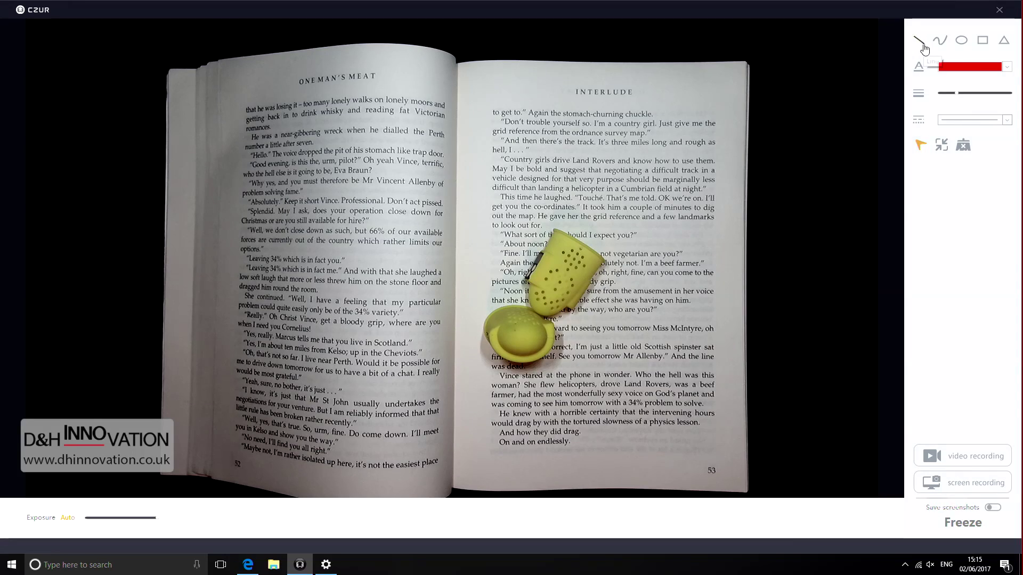
pyautogui.moveTo(536, 147); pyautogui.dragTo(666, 138)
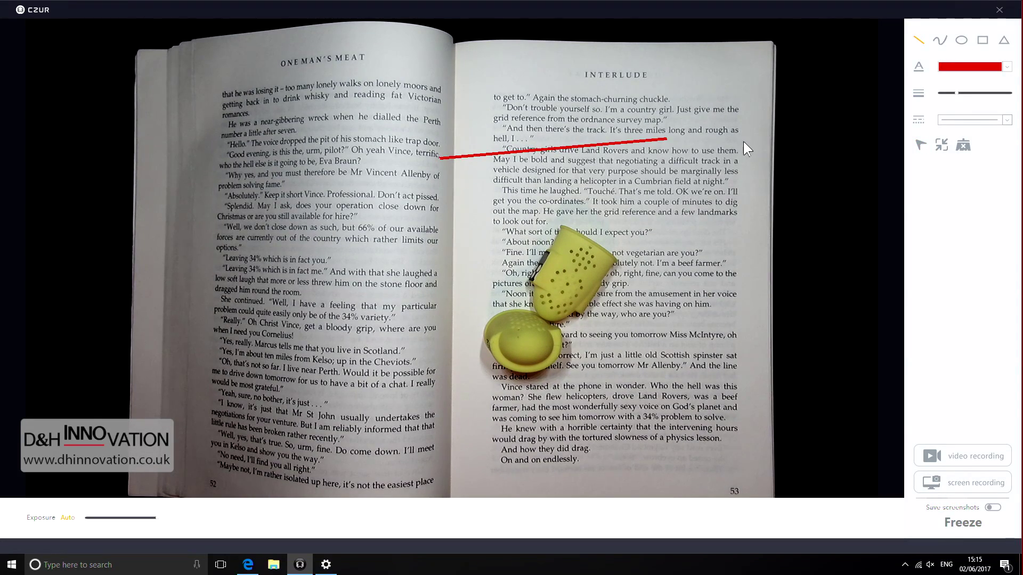
pyautogui.click(1007, 67)
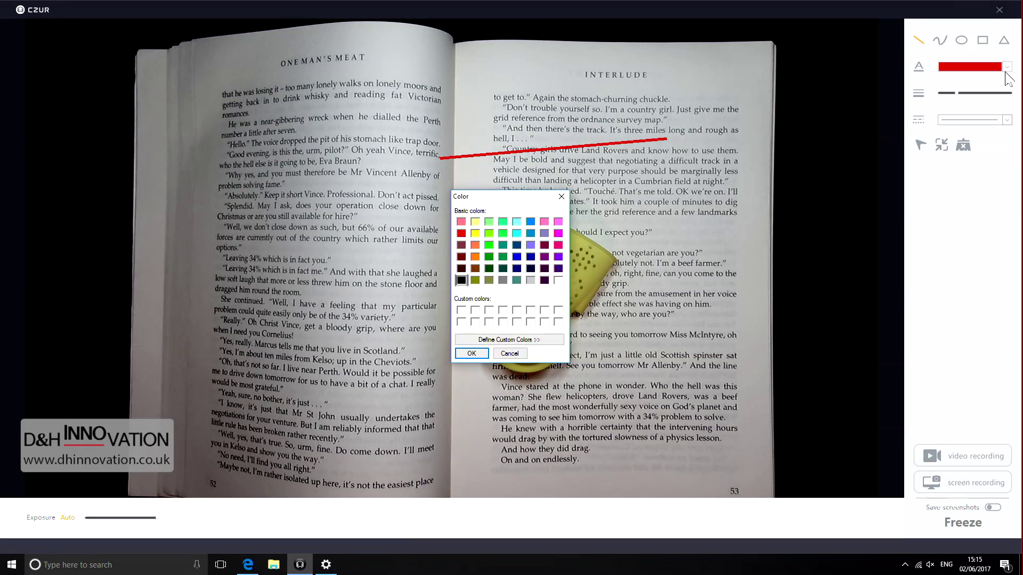
pyautogui.click(560, 197)
# Step: Increase the line thickness, draw a short thick solid line on page 53, and draw a dashed line below it
pyautogui.moveTo(957, 93); pyautogui.dragTo(988, 93)
pyautogui.moveTo(735, 168); pyautogui.dragTo(736, 167)
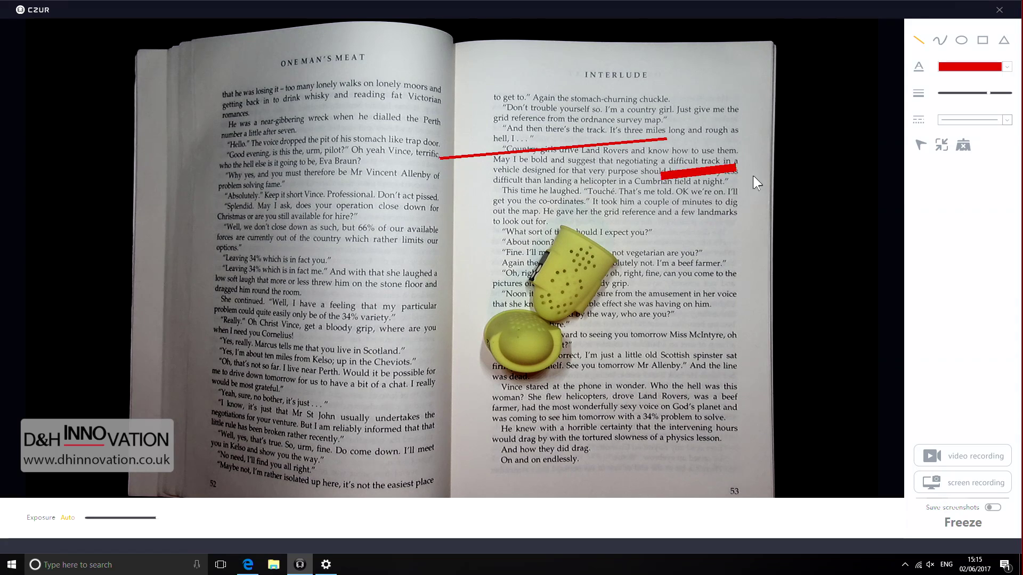
pyautogui.click(1007, 121)
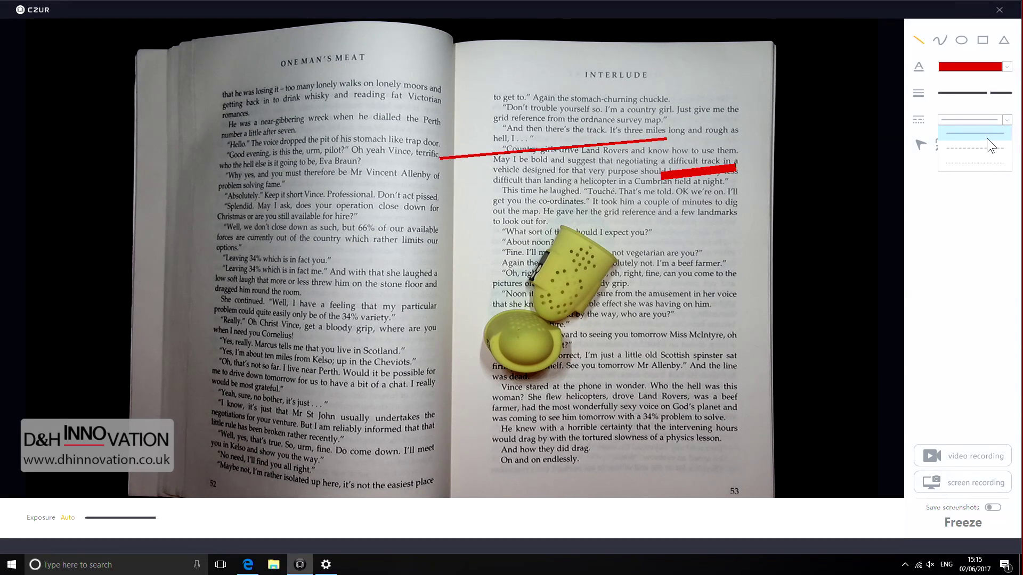
pyautogui.moveTo(674, 219); pyautogui.dragTo(744, 208)
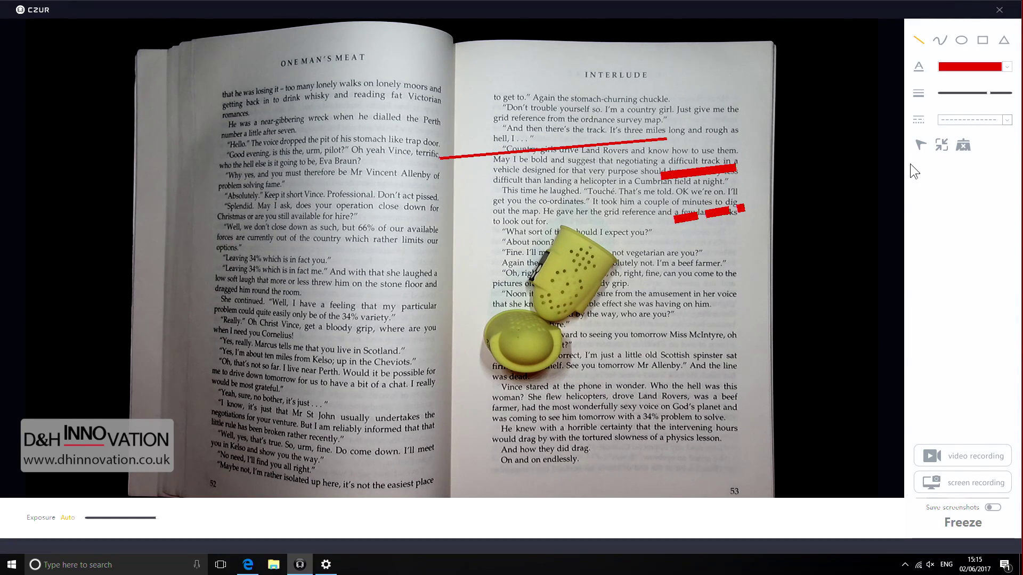
# Step: Stop drawing, reset the zoomed live view to its initial state and clear all annotations
pyautogui.click(921, 146)
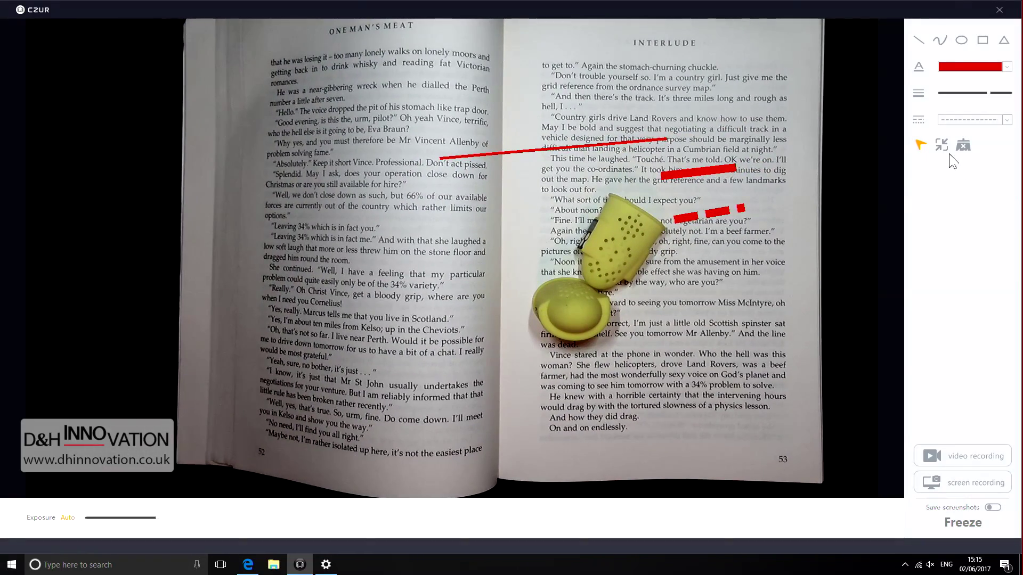
pyautogui.click(941, 146)
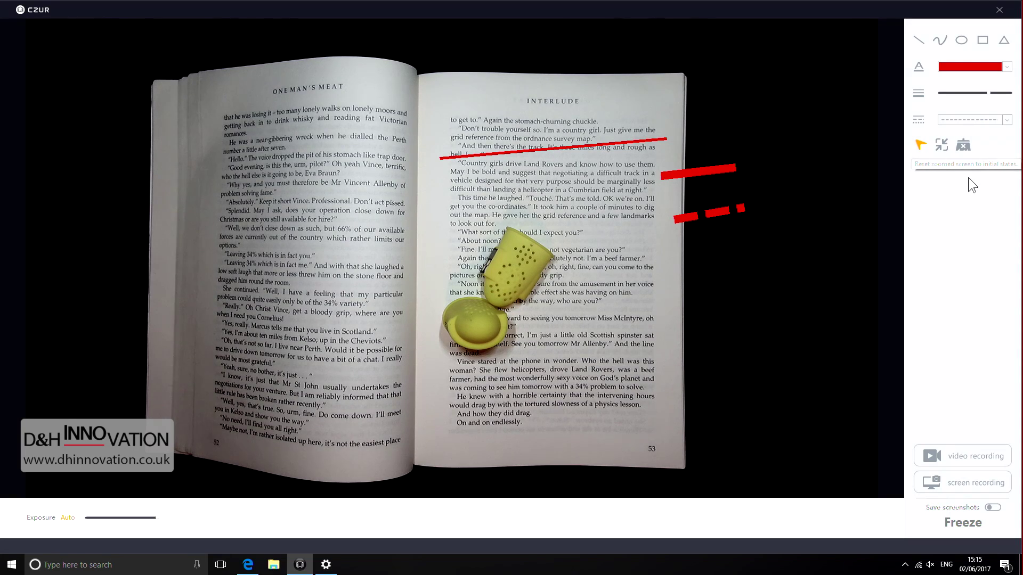
pyautogui.click(963, 146)
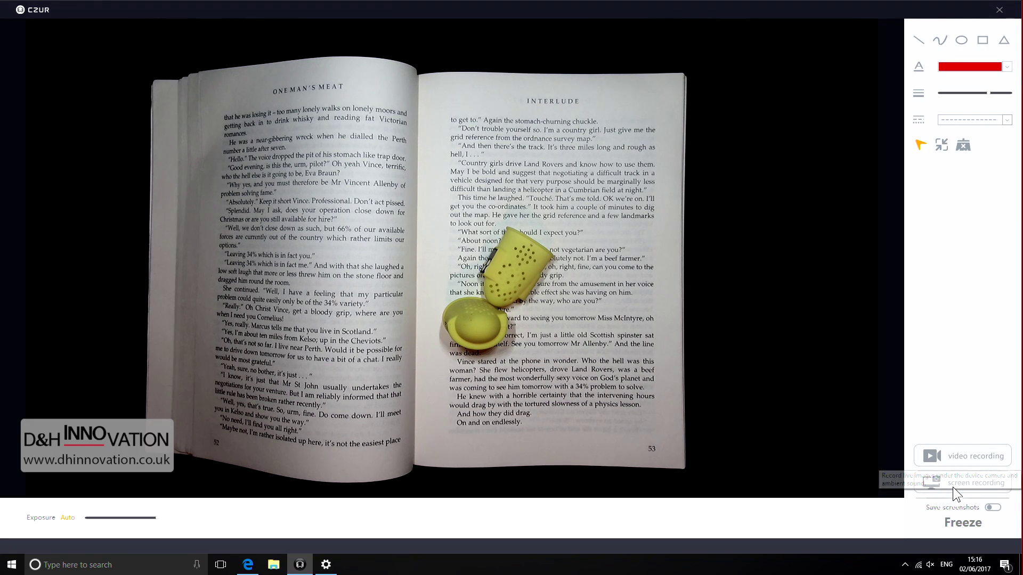
# Step: Record a short video of the live camera image and stop the recording
pyautogui.click(980, 458)
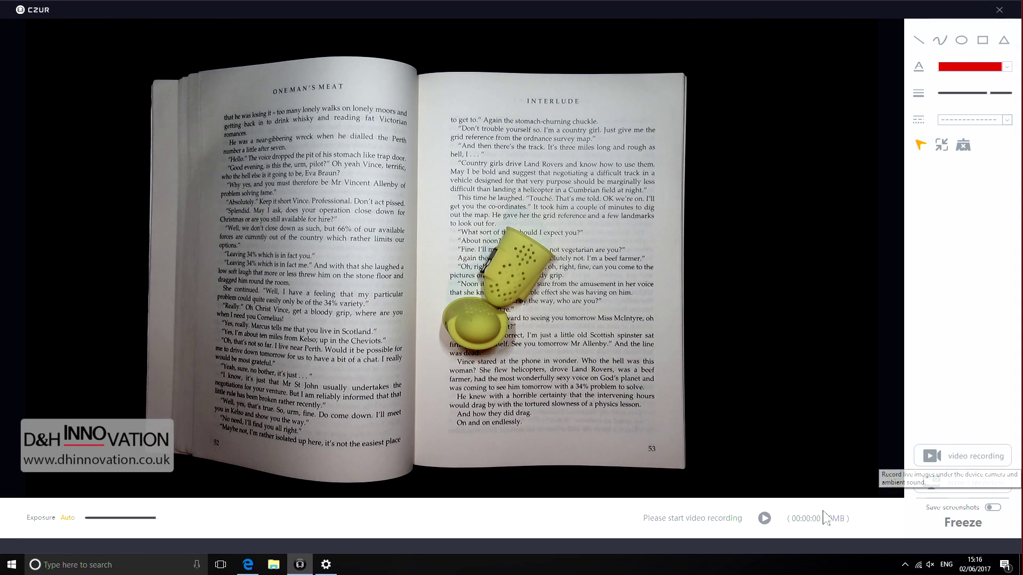
pyautogui.click(768, 532)
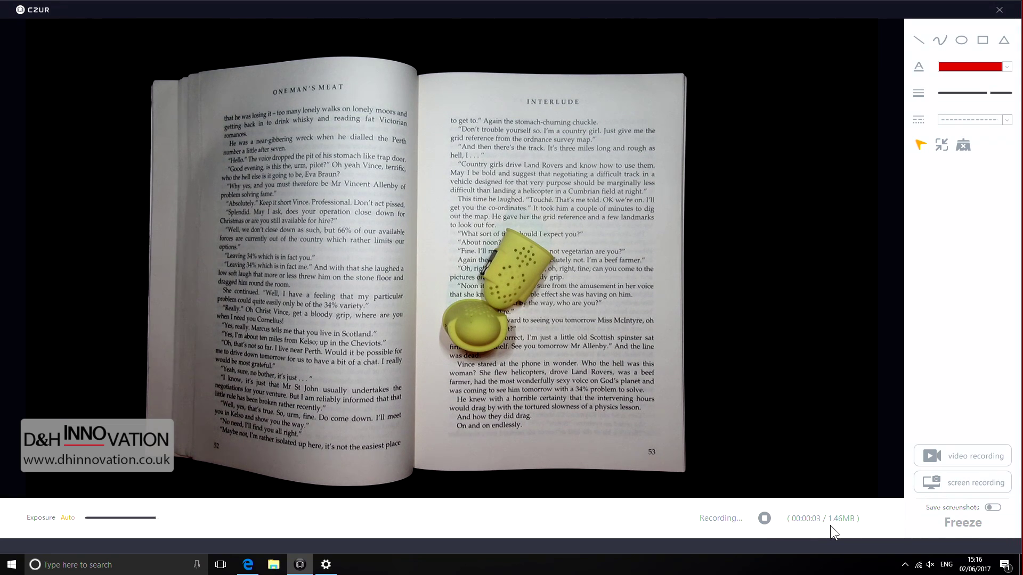
pyautogui.click(764, 518)
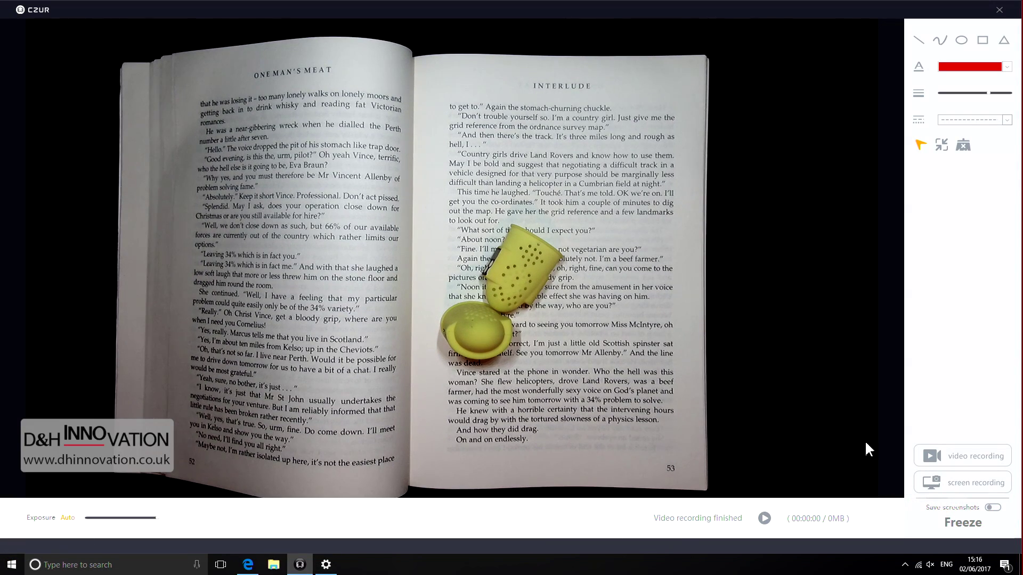
# Step: Enable Save screenshots, freeze and unfreeze the live image to capture it, then disable saving and freeze and unfreeze the image again
pyautogui.click(994, 507)
pyautogui.click(975, 527)
pyautogui.click(975, 529)
pyautogui.click(991, 509)
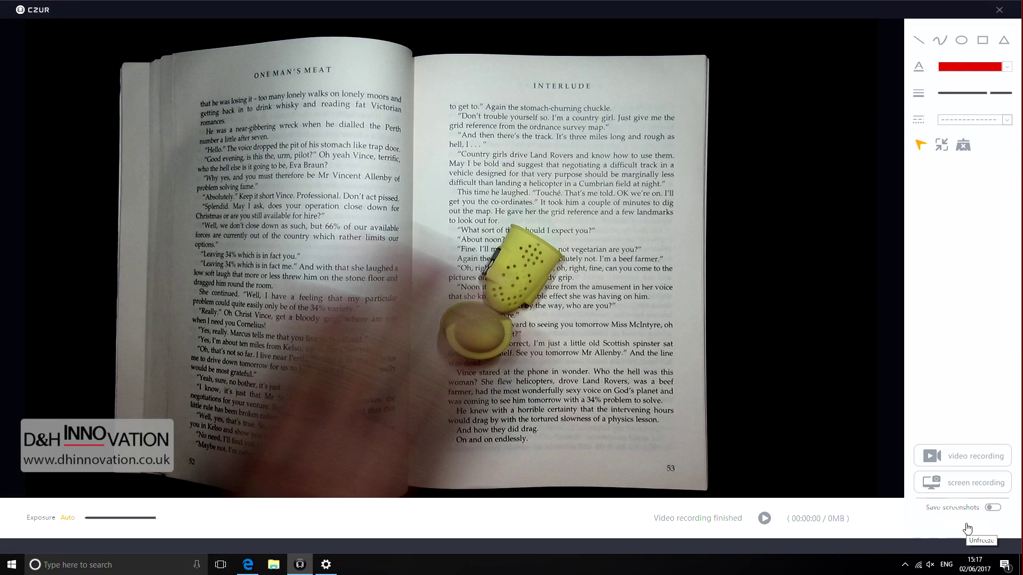
pyautogui.click(967, 528)
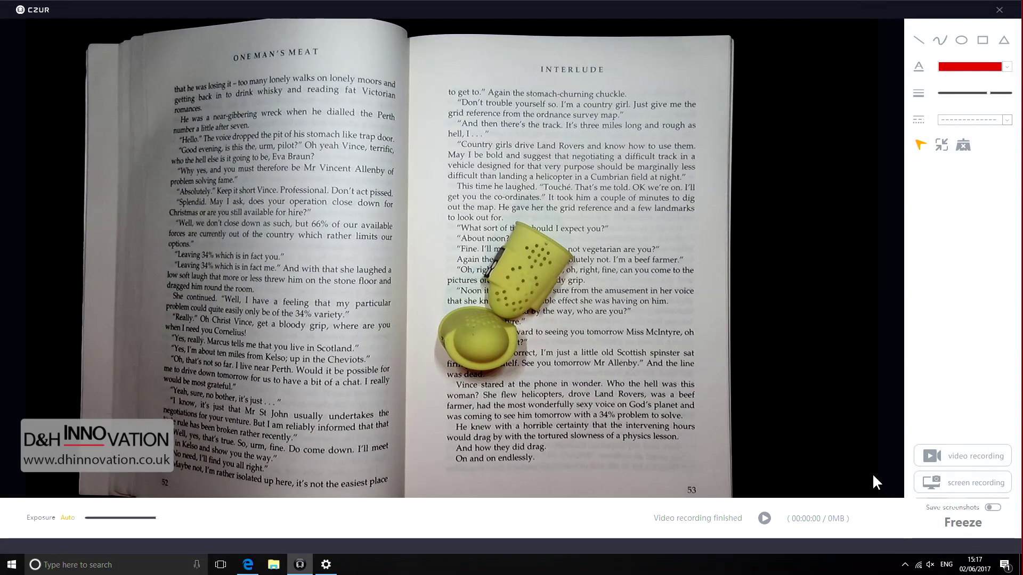
# Step: Close the live display and preview the saved screenshot and the recorded video from the file list
pyautogui.click(999, 10)
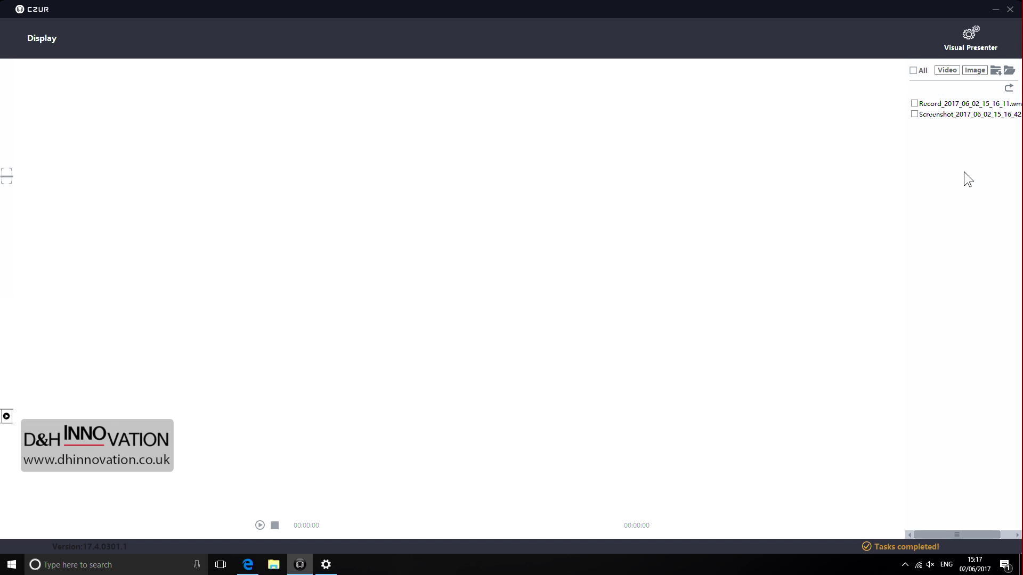
pyautogui.click(942, 115)
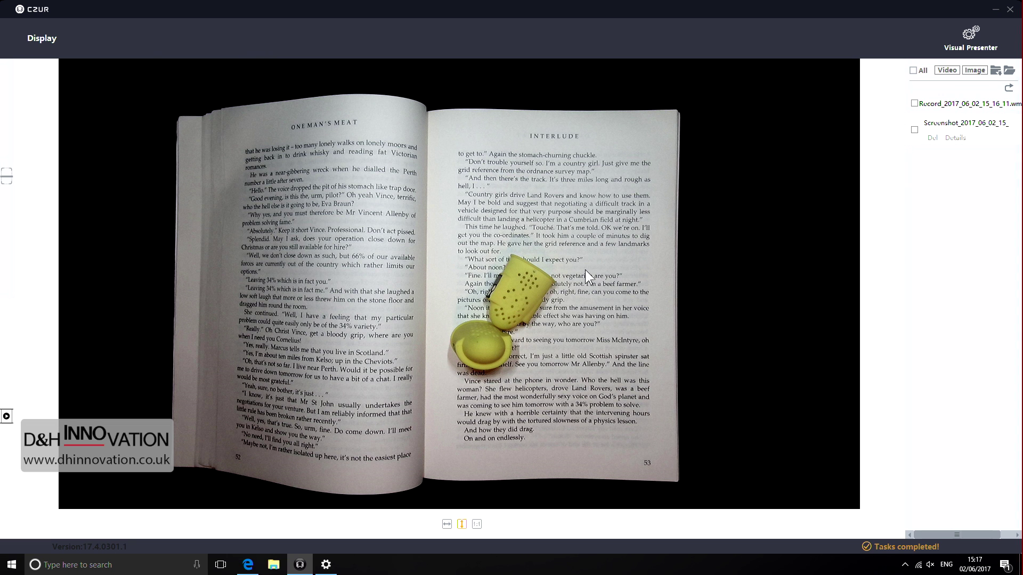
pyautogui.click(940, 105)
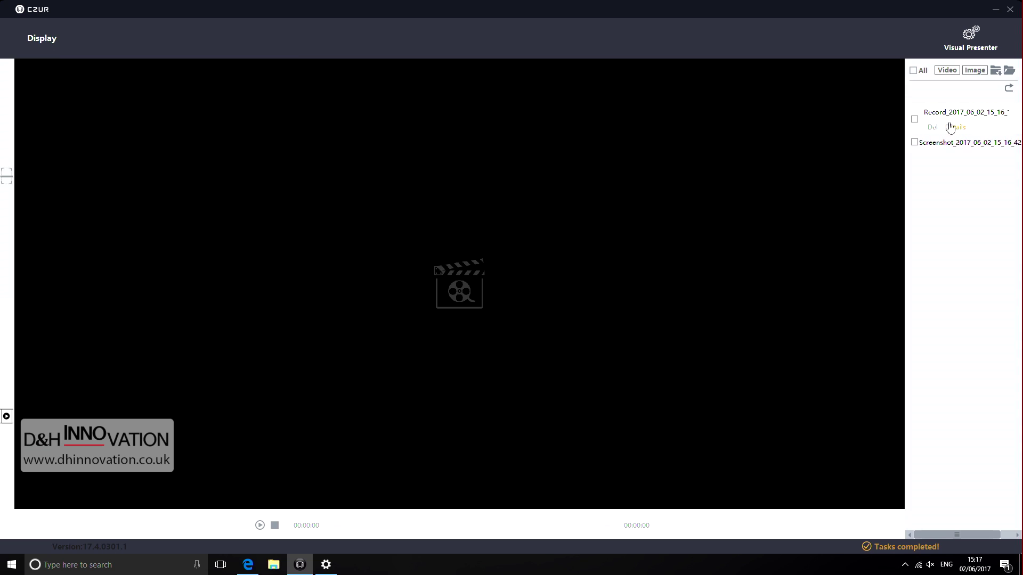
pyautogui.click(946, 145)
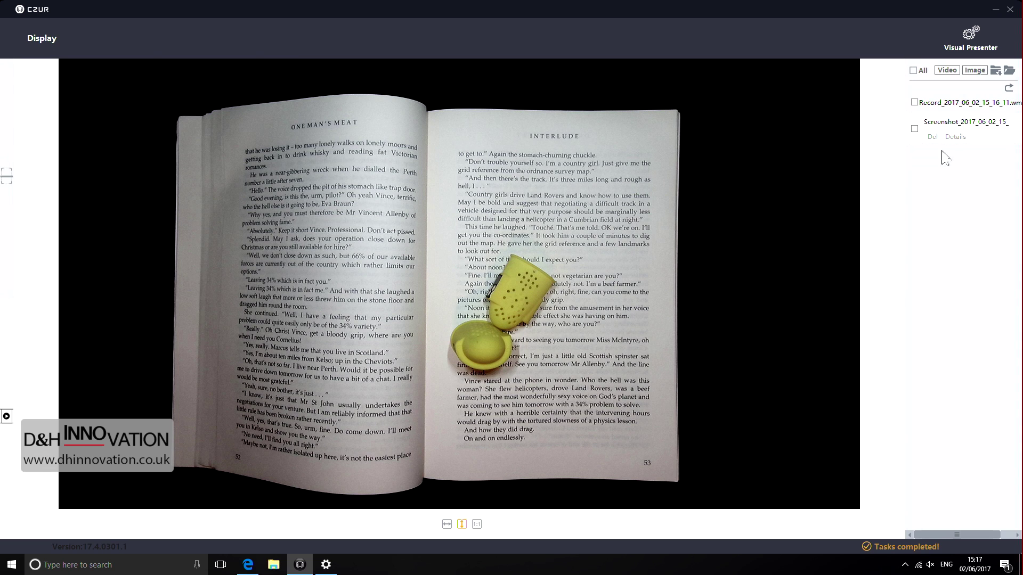